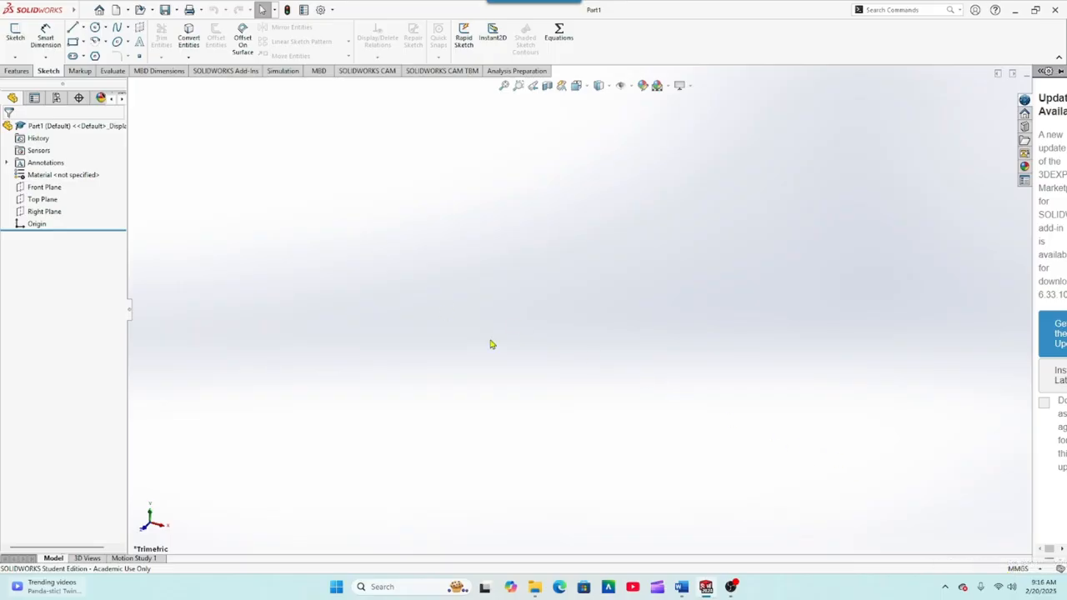
Sketch a closed irregular quadrilateral on the Front Plane, about 88 mm along the bottom and 48 mm along the left side.
click(26, 188)
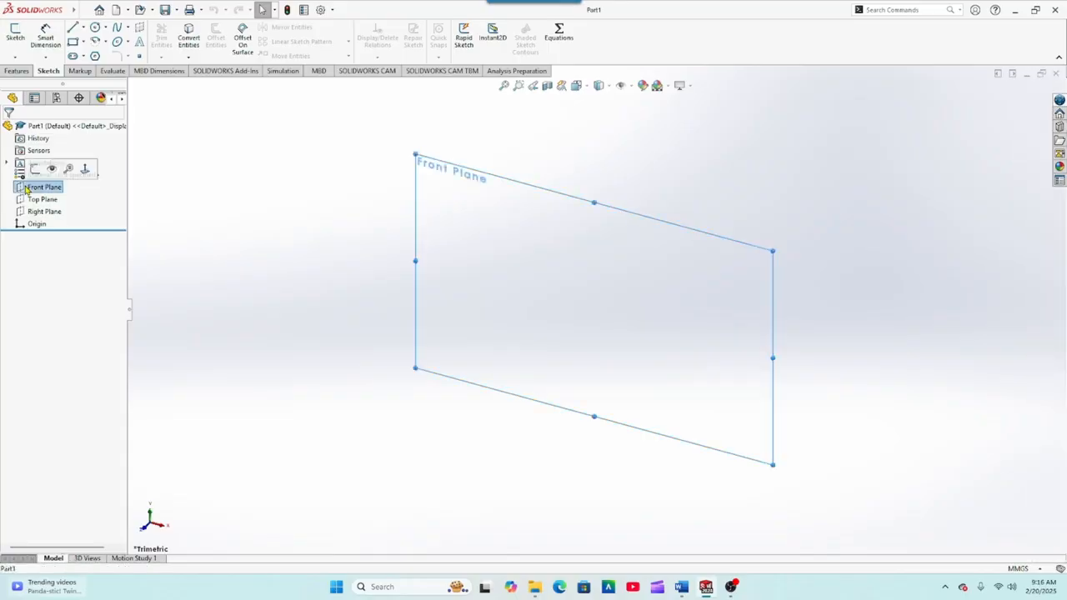
click(29, 170)
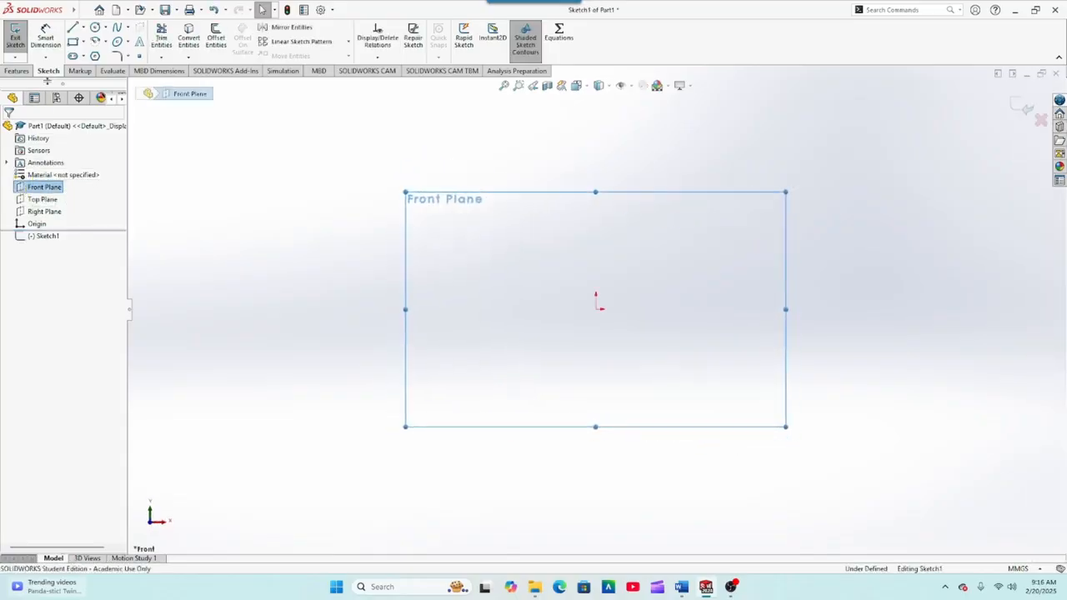
click(73, 28)
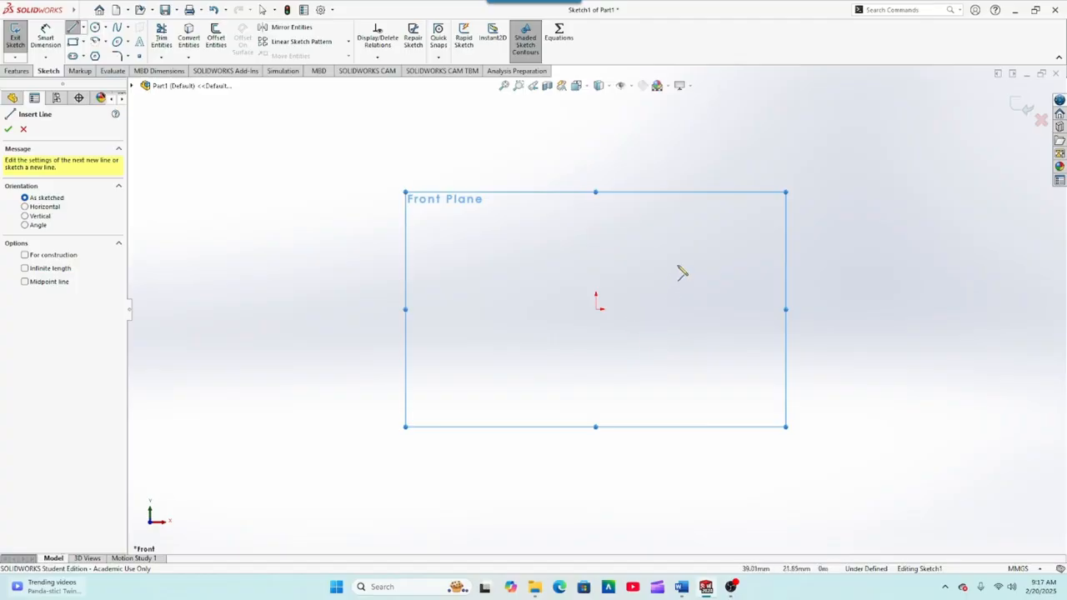
click(646, 261)
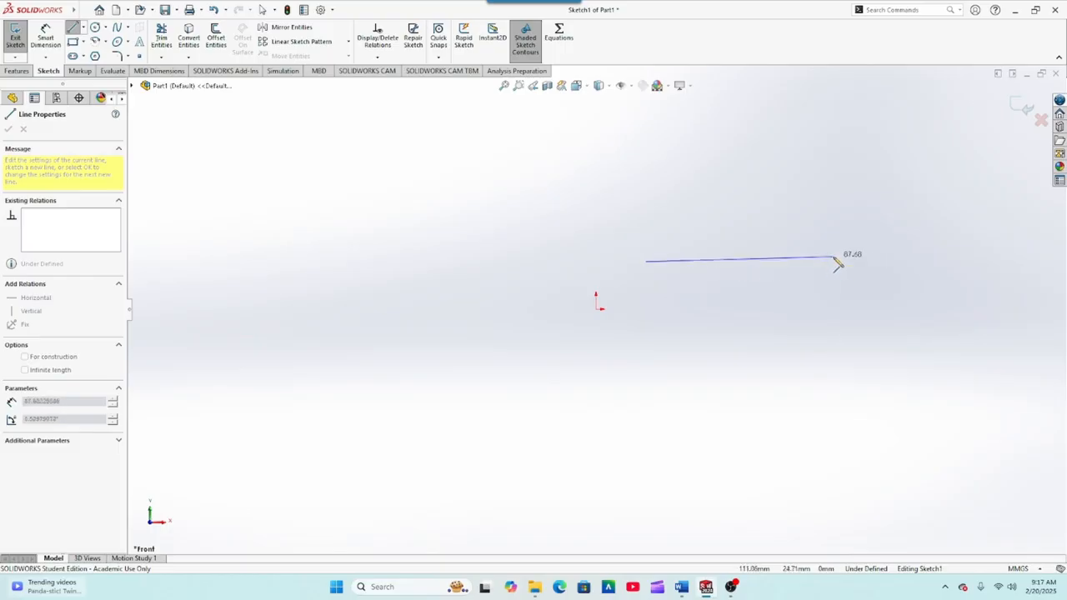
click(834, 257)
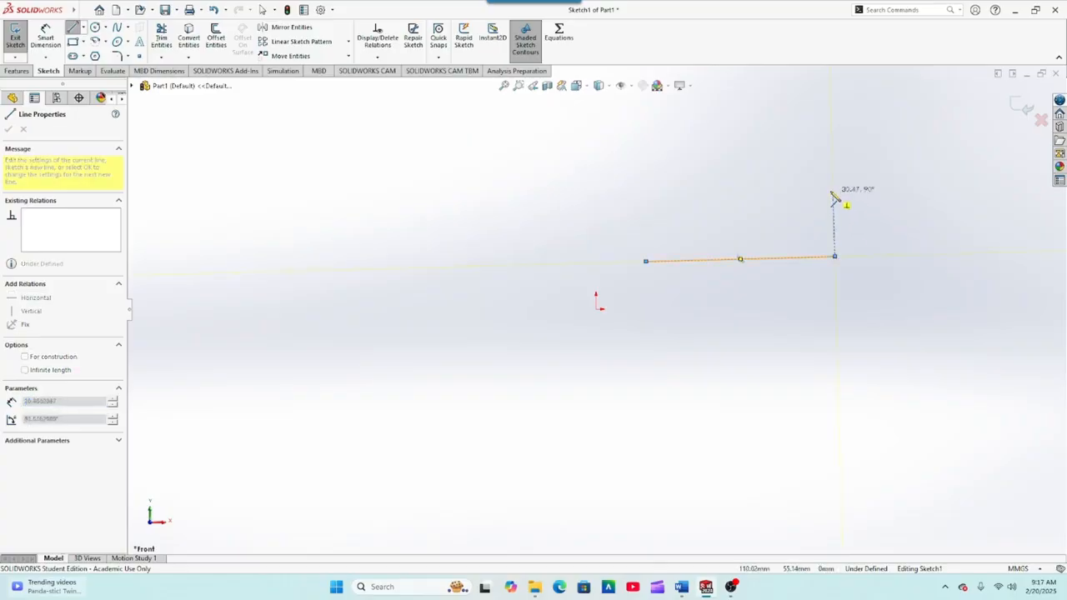
click(827, 173)
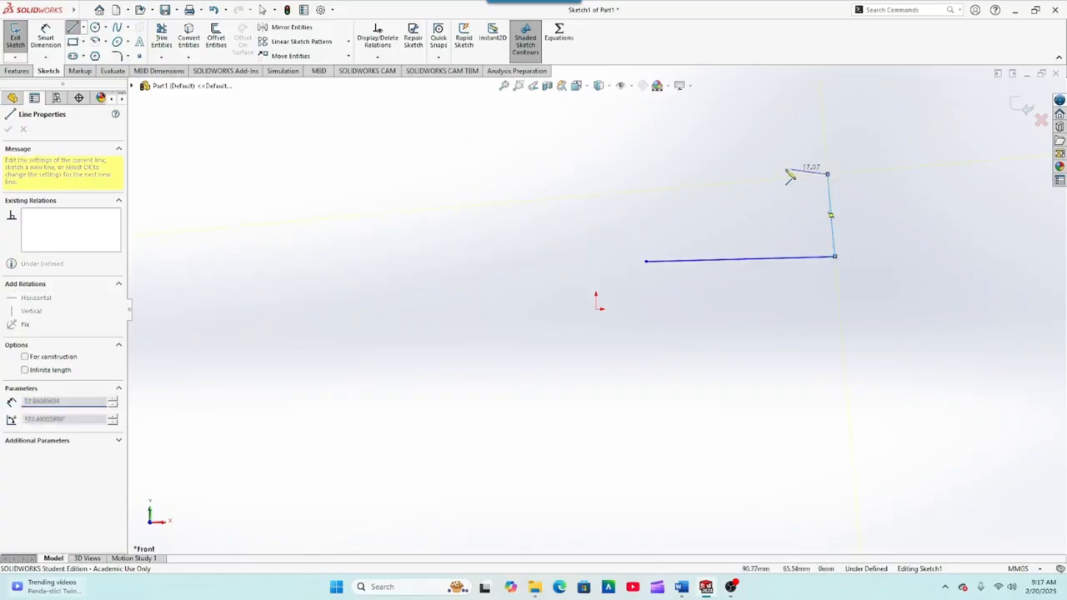
click(642, 159)
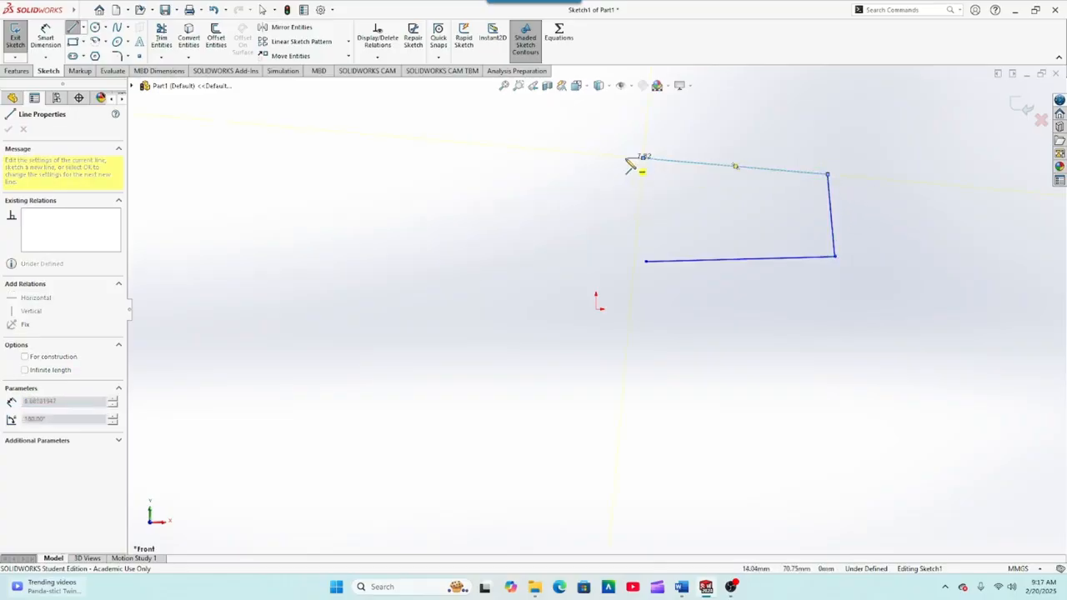
click(644, 263)
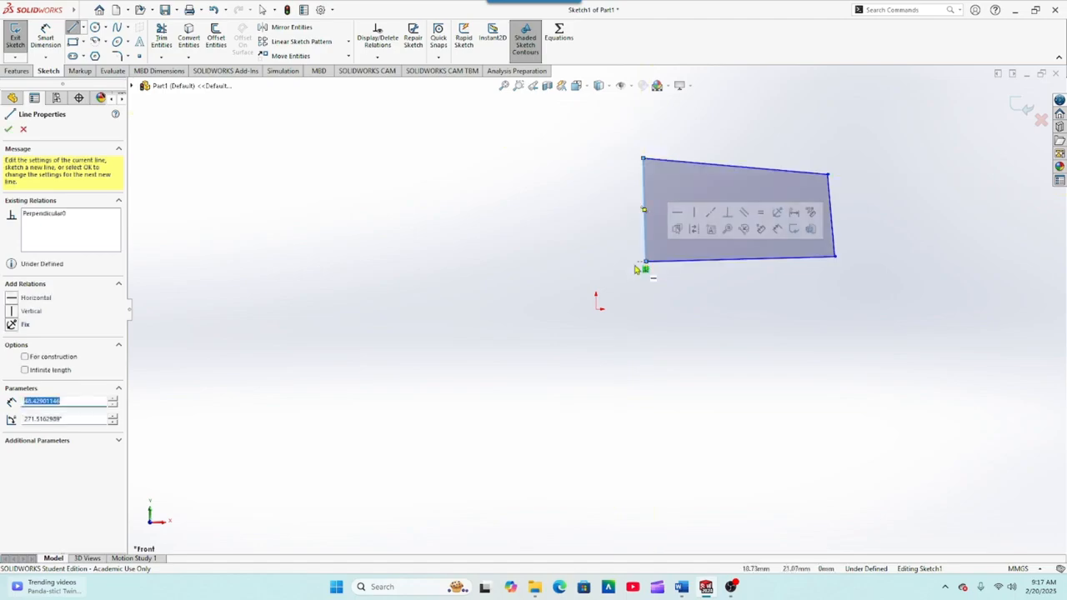
right_click(535, 230)
click(560, 235)
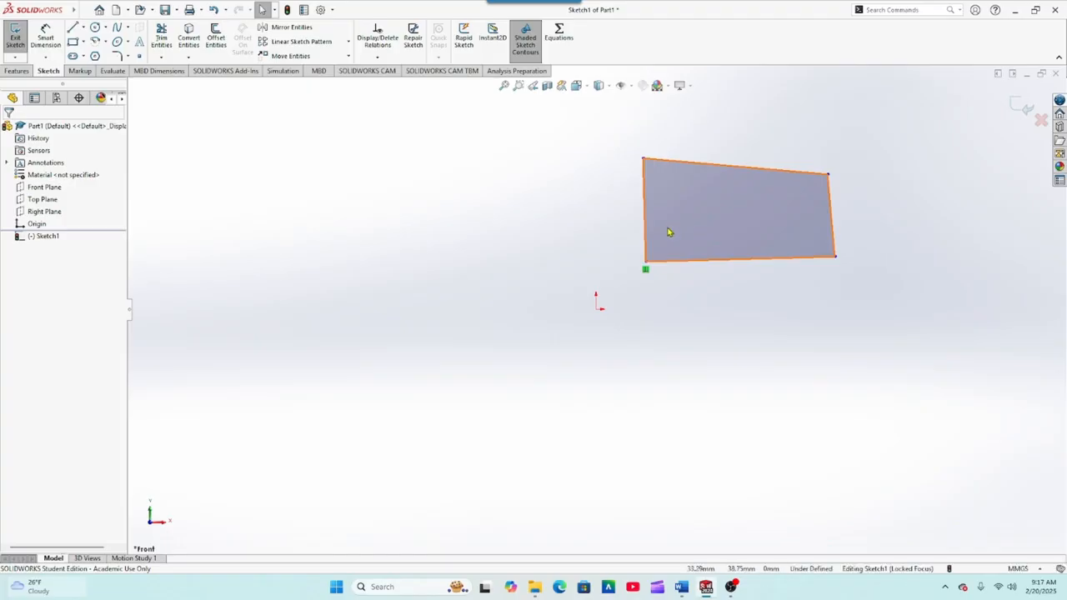
Delete the perpendicular relation between the quadrilateral's bottom and left lines.
click(646, 269)
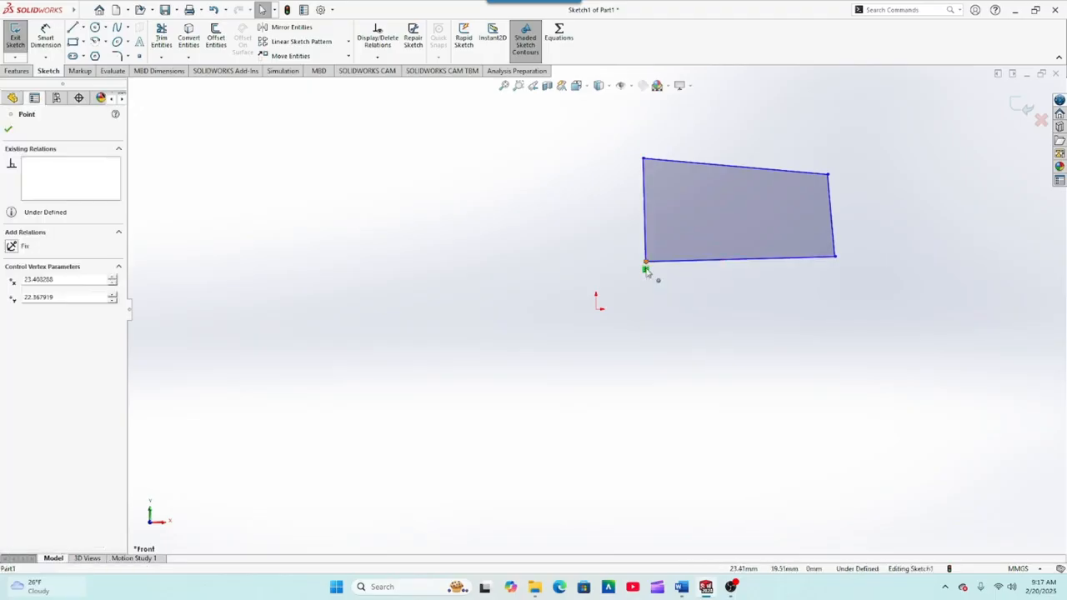
click(656, 263)
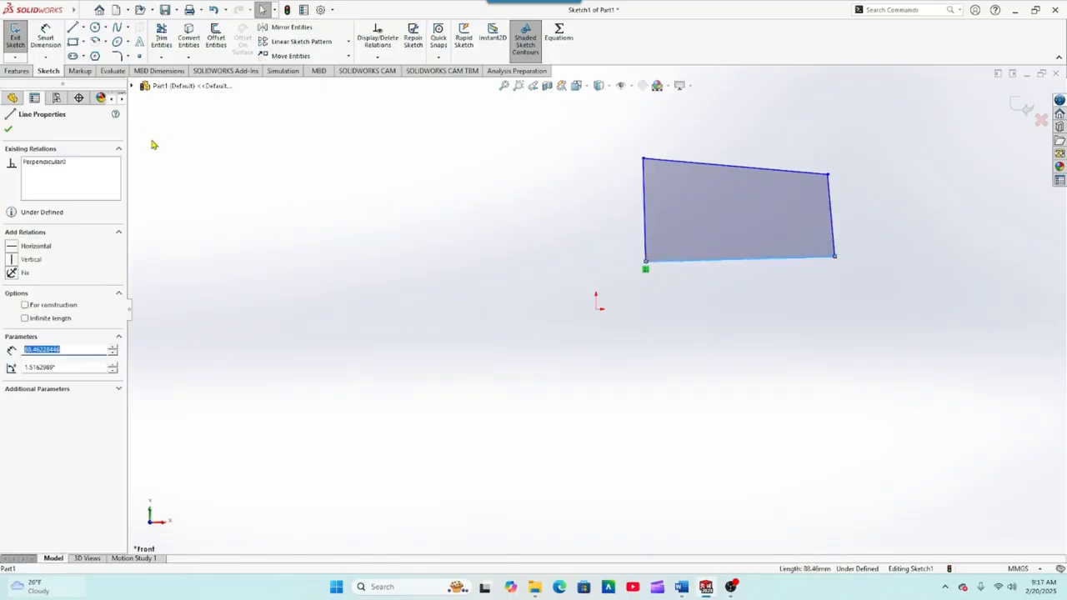
click(9, 129)
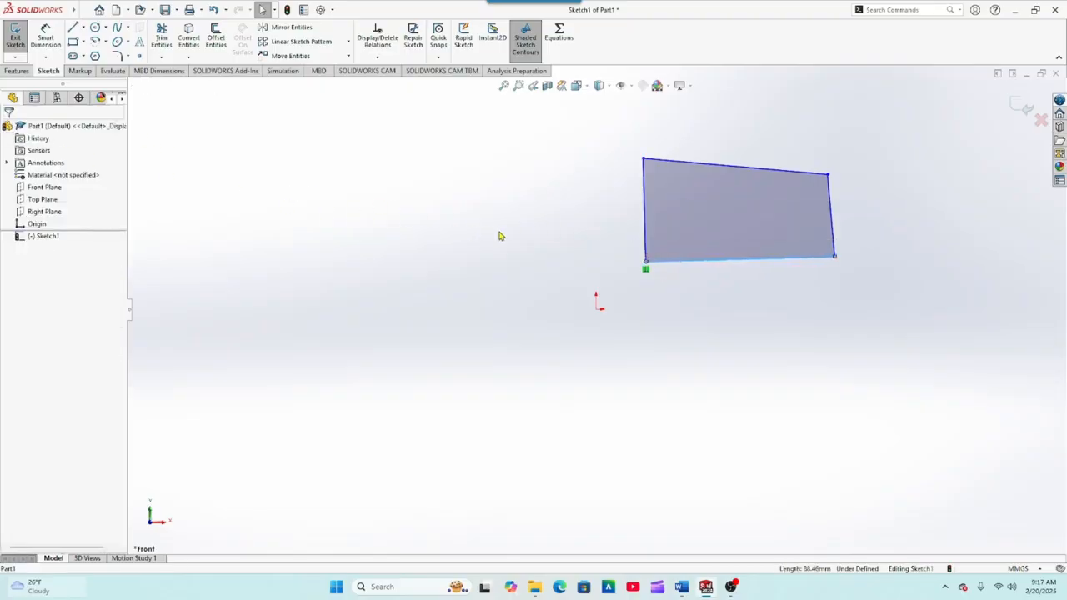
click(595, 265)
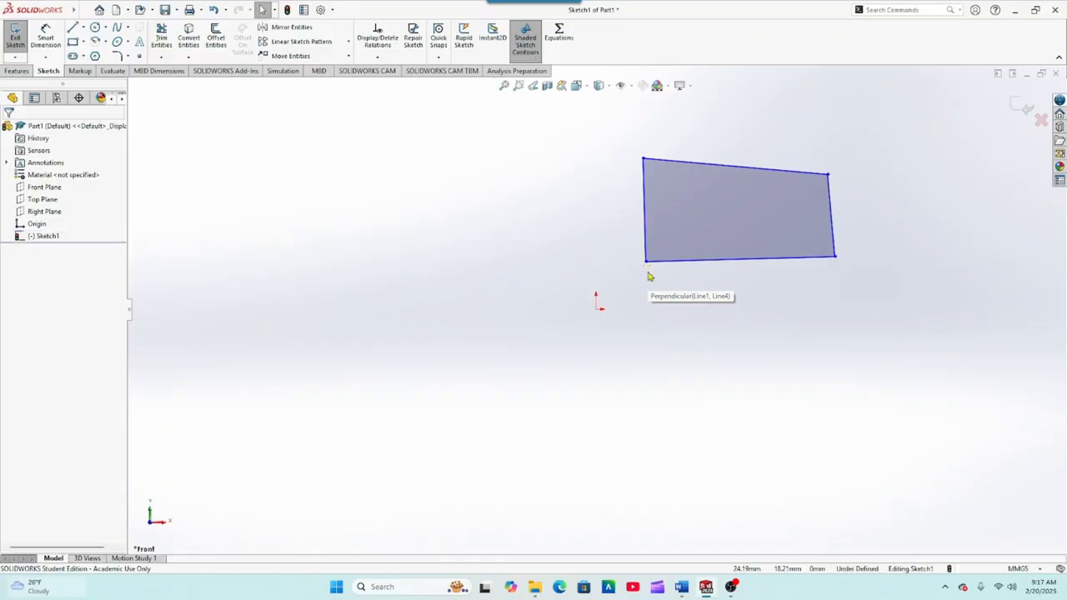
click(648, 275)
Reshape the quadrilateral by moving its corners: bottom-right to about (120, -9) mm, top-right (117, 69), top-left (19, 63), bottom-left lower.
mouse_move(651, 282)
mouse_down()
mouse_move(637, 263)
mouse_move(694, 264)
mouse_move(655, 248)
mouse_move(658, 265)
mouse_move(687, 263)
mouse_move(657, 269)
mouse_move(663, 275)
mouse_up()
mouse_move(741, 267)
mouse_down()
mouse_move(750, 308)
mouse_move(734, 312)
mouse_move(745, 305)
mouse_move(748, 316)
mouse_move(731, 242)
mouse_move(719, 305)
mouse_up()
drag(836, 294, 859, 333)
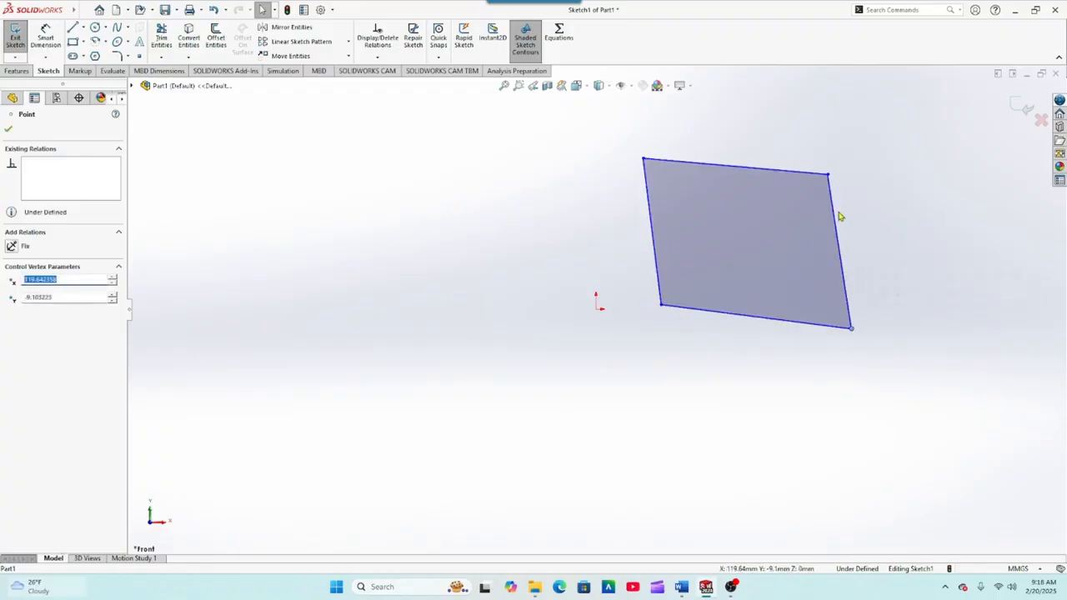
drag(828, 177, 844, 163)
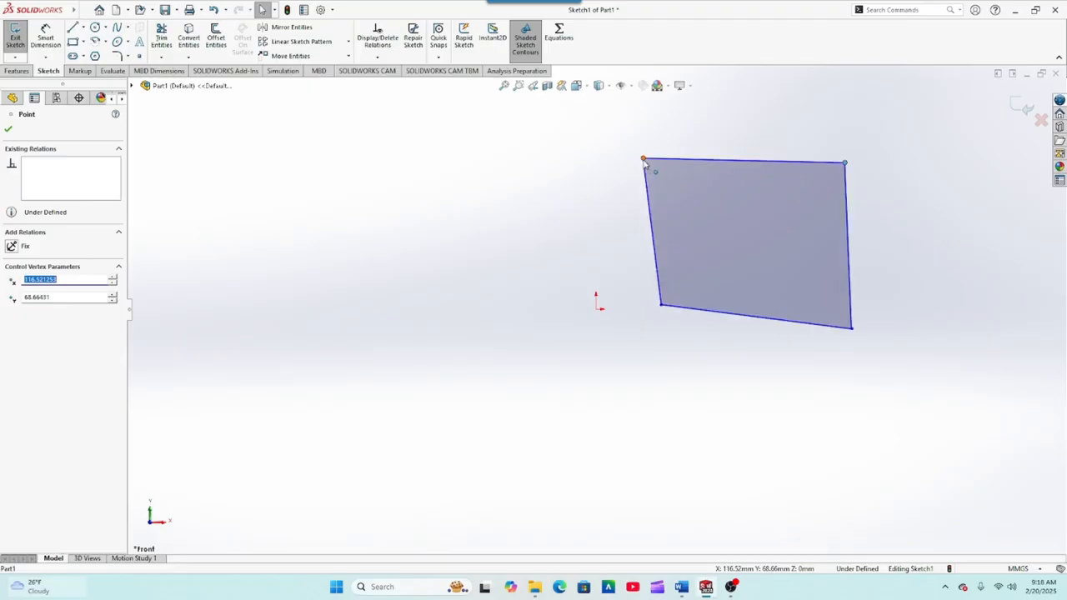
mouse_move(643, 161)
mouse_down()
mouse_move(689, 200)
mouse_move(659, 167)
mouse_move(601, 164)
mouse_move(695, 186)
mouse_move(714, 177)
mouse_move(665, 197)
mouse_move(614, 166)
mouse_move(654, 168)
mouse_move(695, 207)
mouse_move(645, 177)
mouse_up()
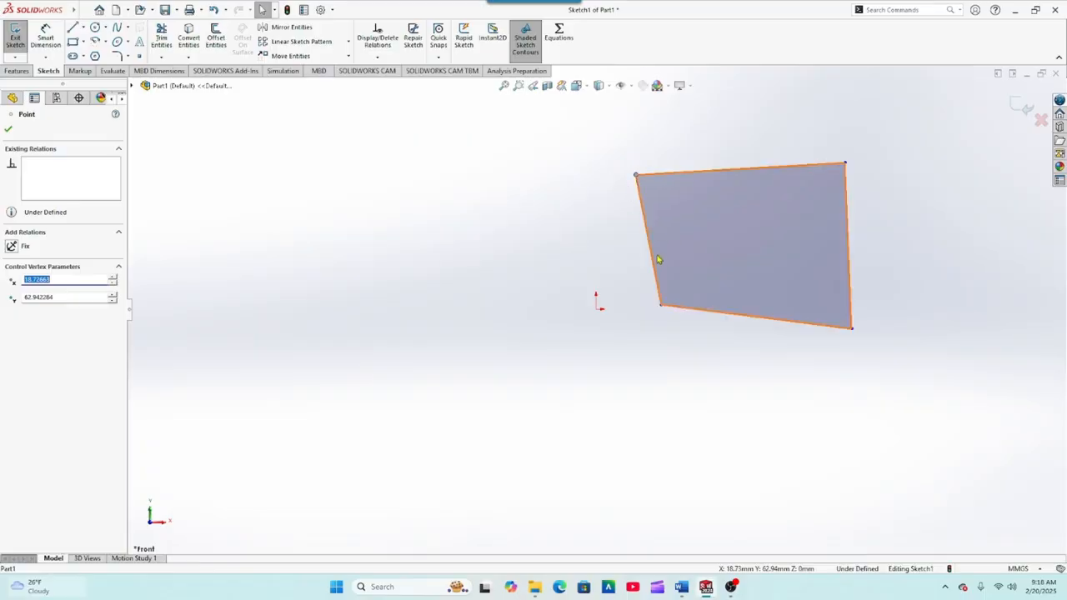
Make the quadrilateral's bottom and top lines horizontal and its right and left lines vertical.
click(722, 315)
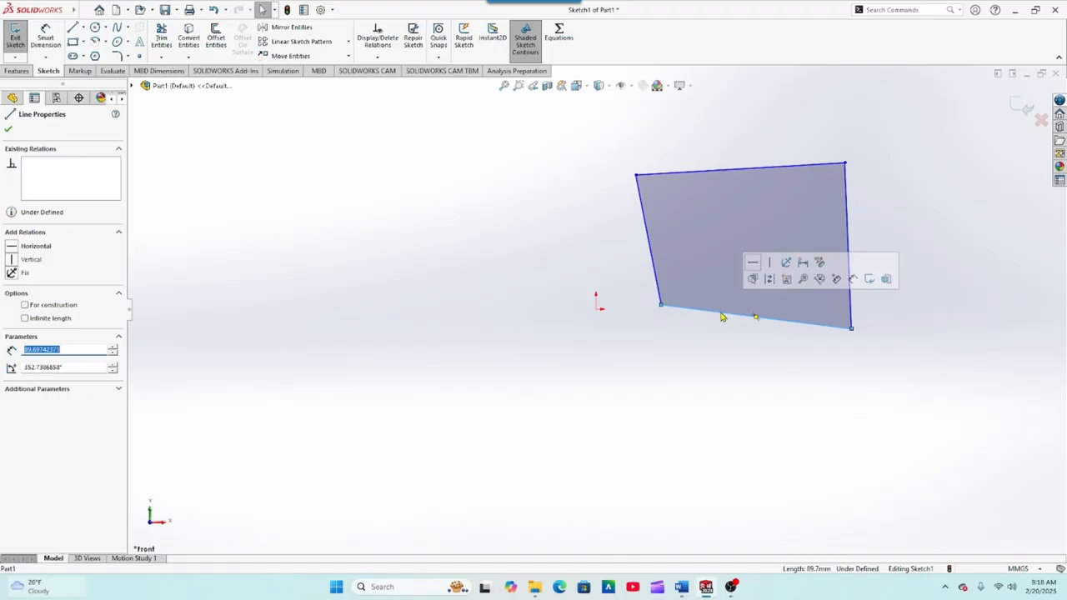
click(752, 262)
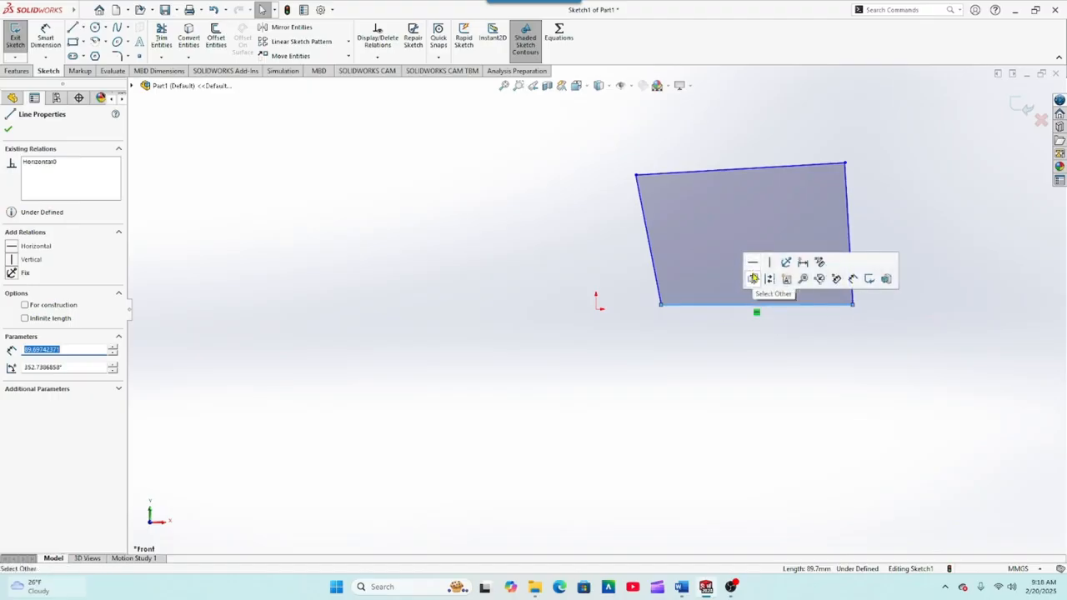
click(848, 239)
click(896, 184)
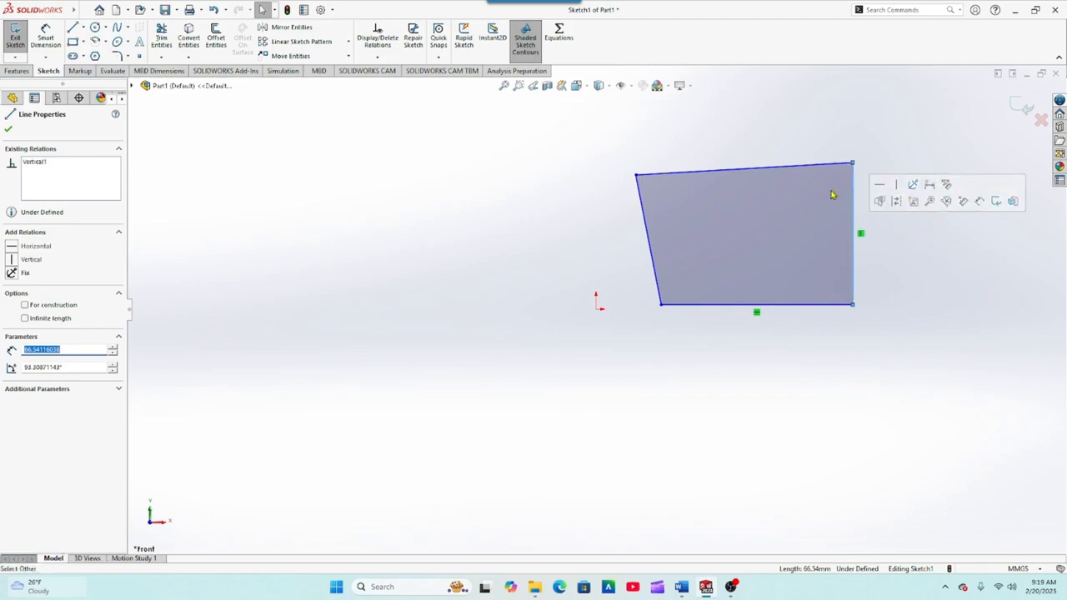
click(768, 170)
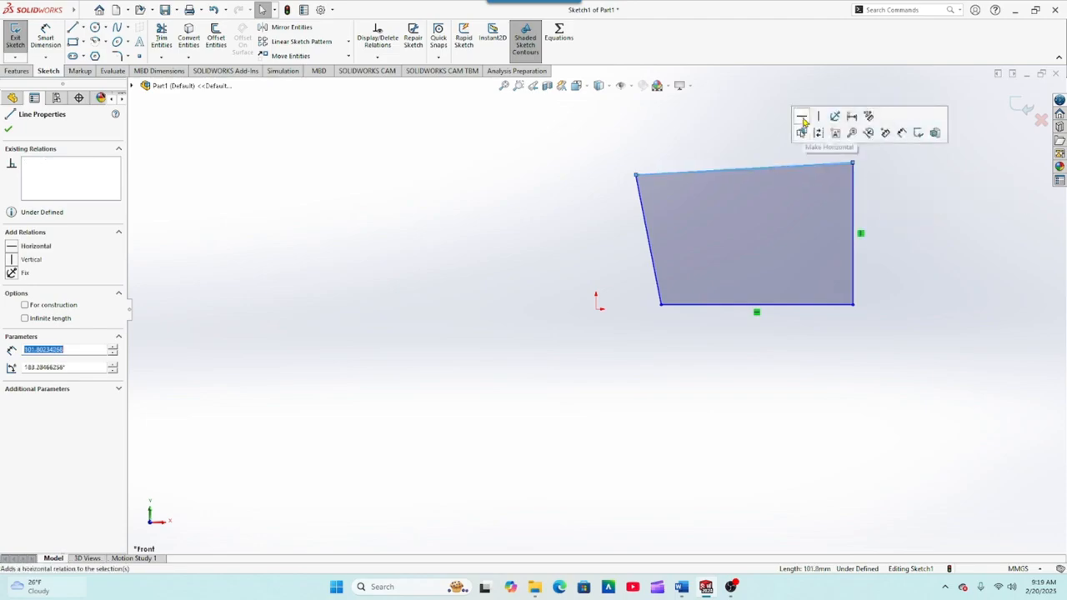
click(801, 119)
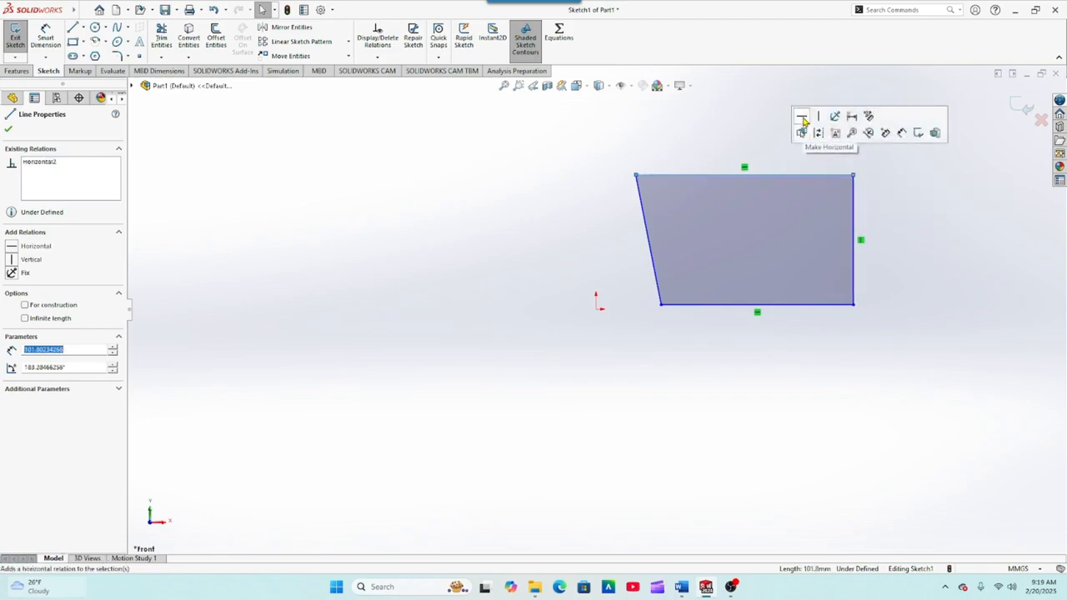
click(644, 204)
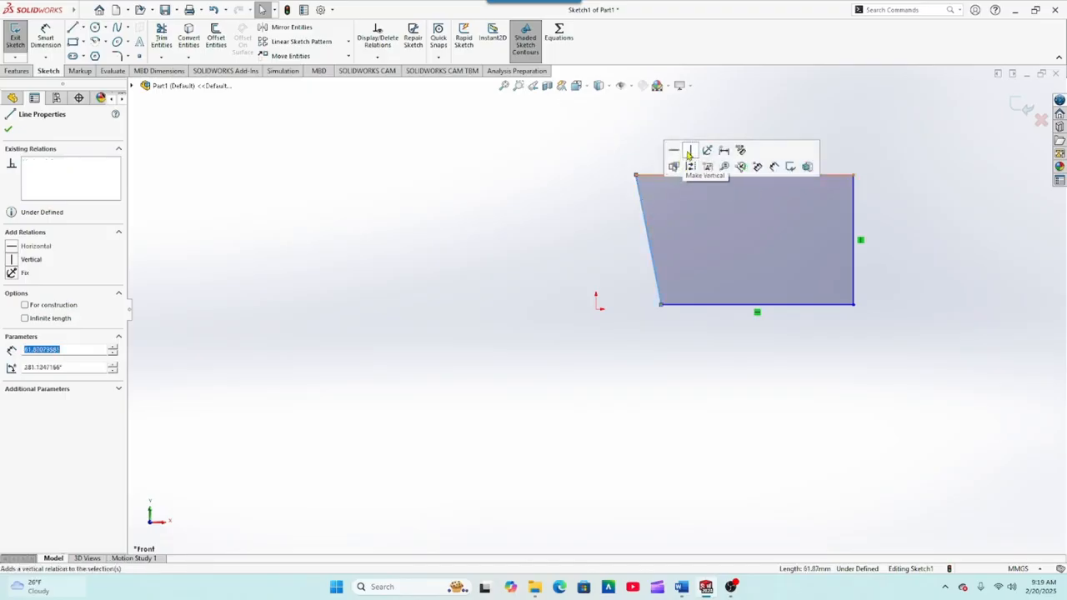
click(689, 152)
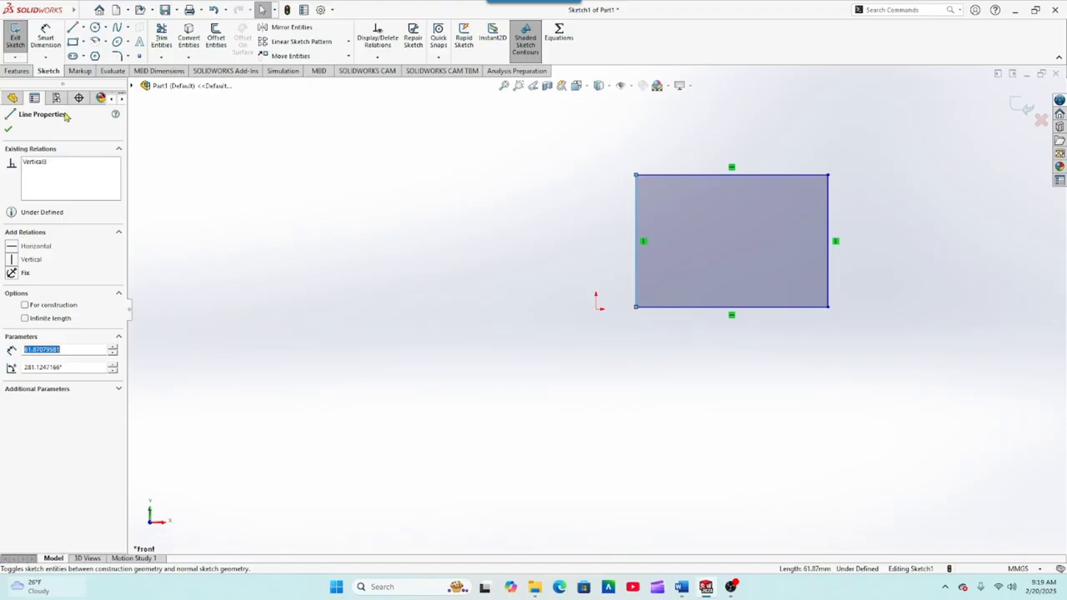
click(9, 129)
Sketch a separate horizontal line about 94 mm long, below and to the left of the rectangle.
click(73, 28)
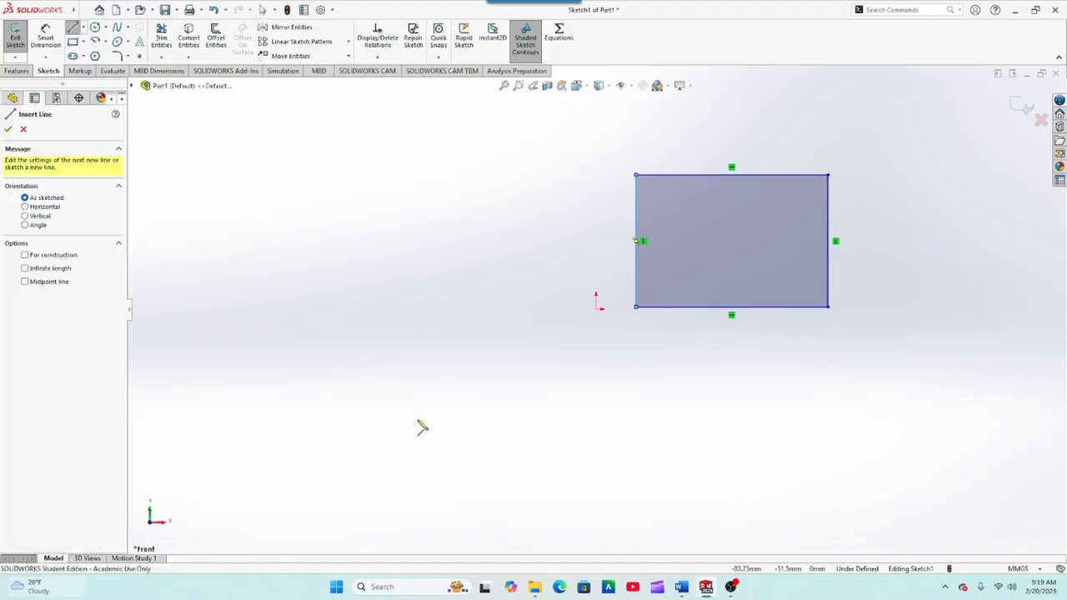
click(407, 421)
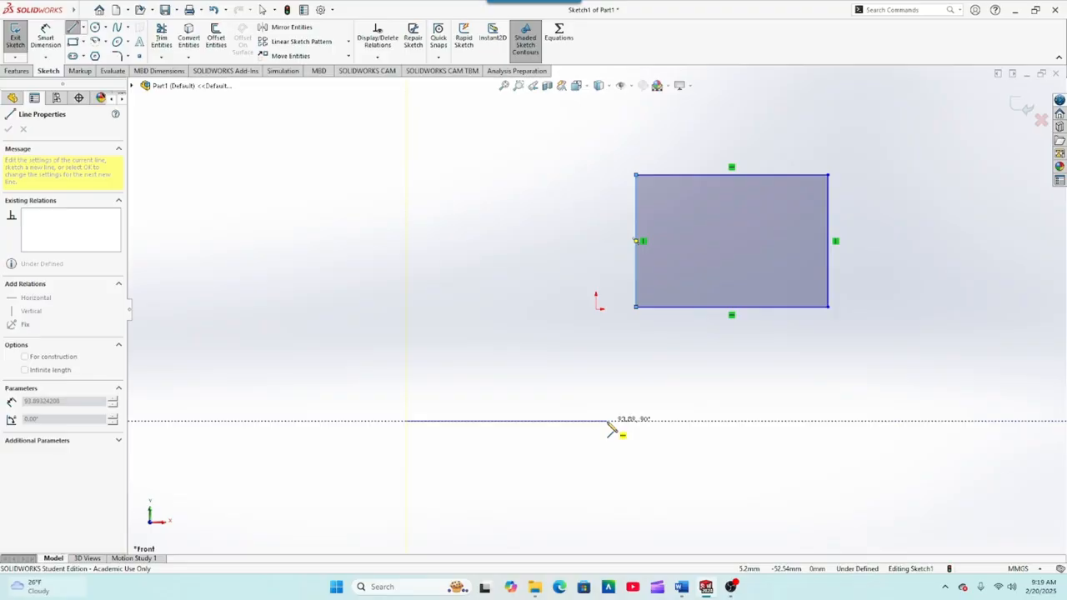
double_click(608, 422)
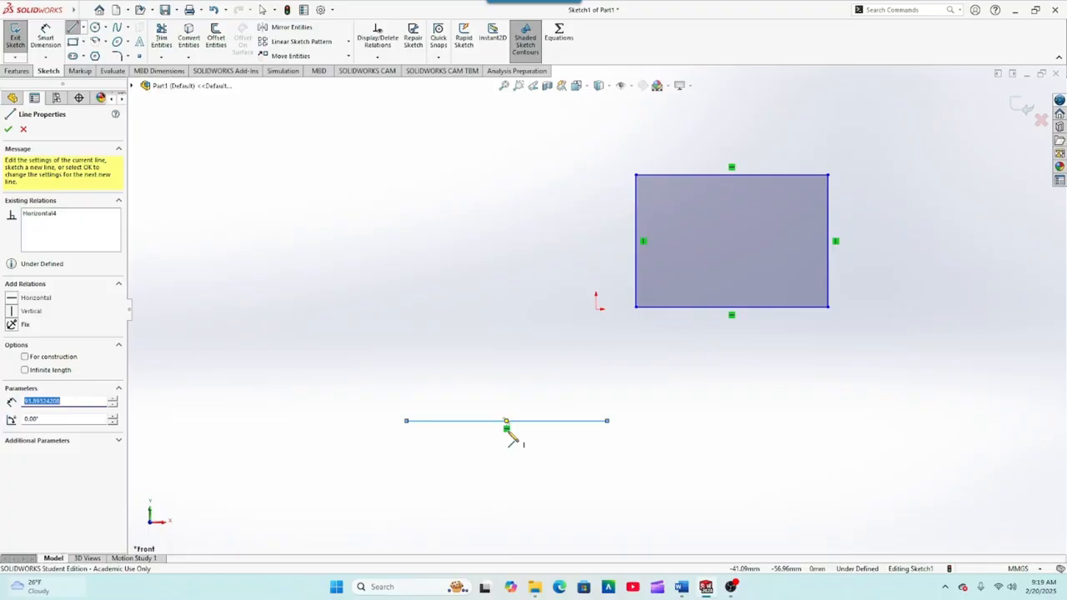
click(9, 129)
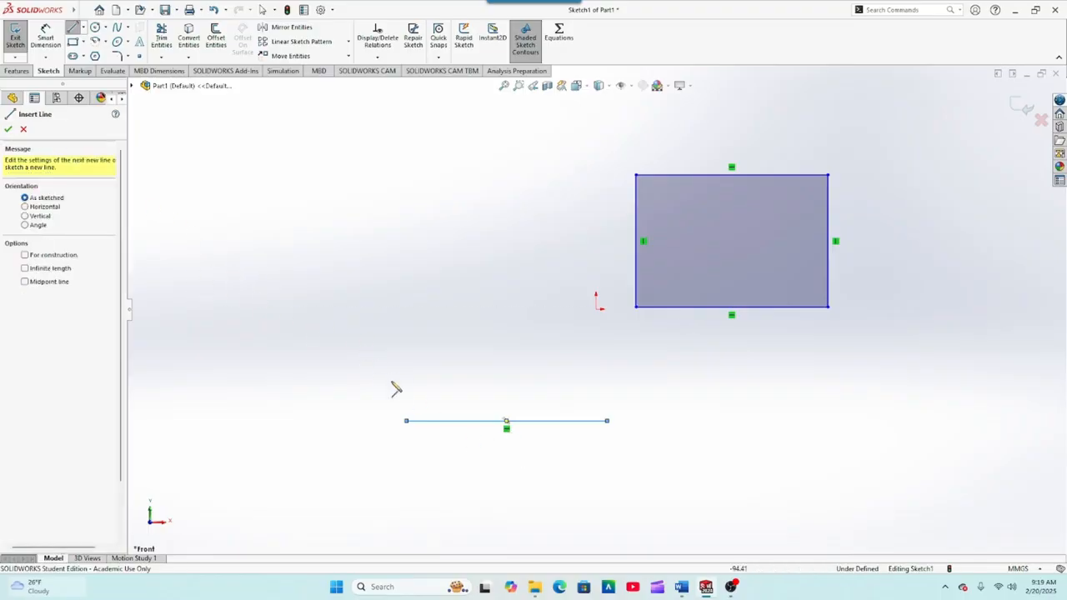
click(486, 422)
click(489, 455)
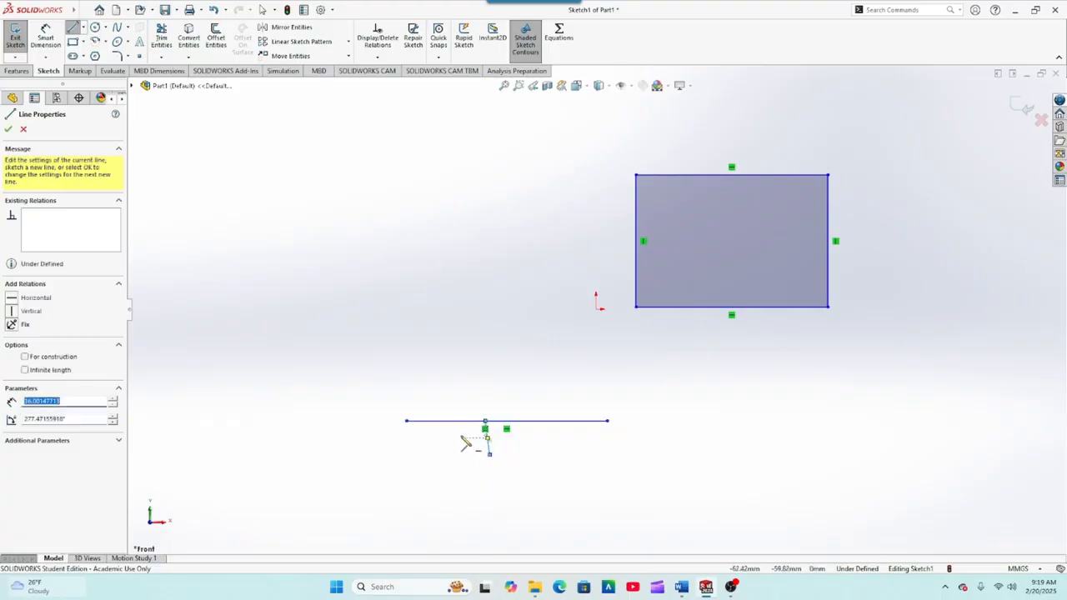
click(9, 128)
click(73, 28)
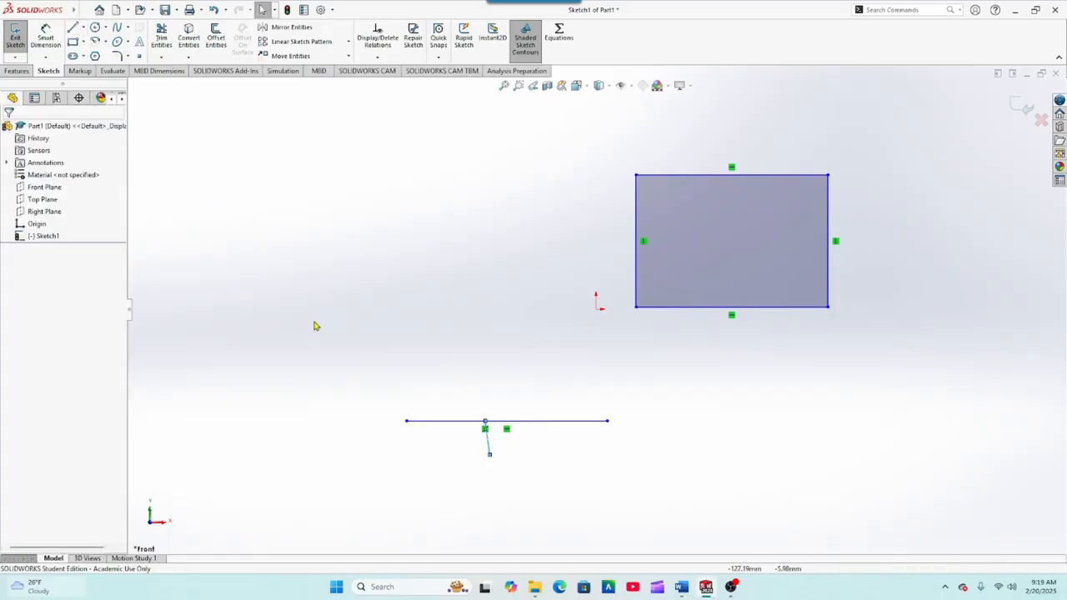
click(490, 450)
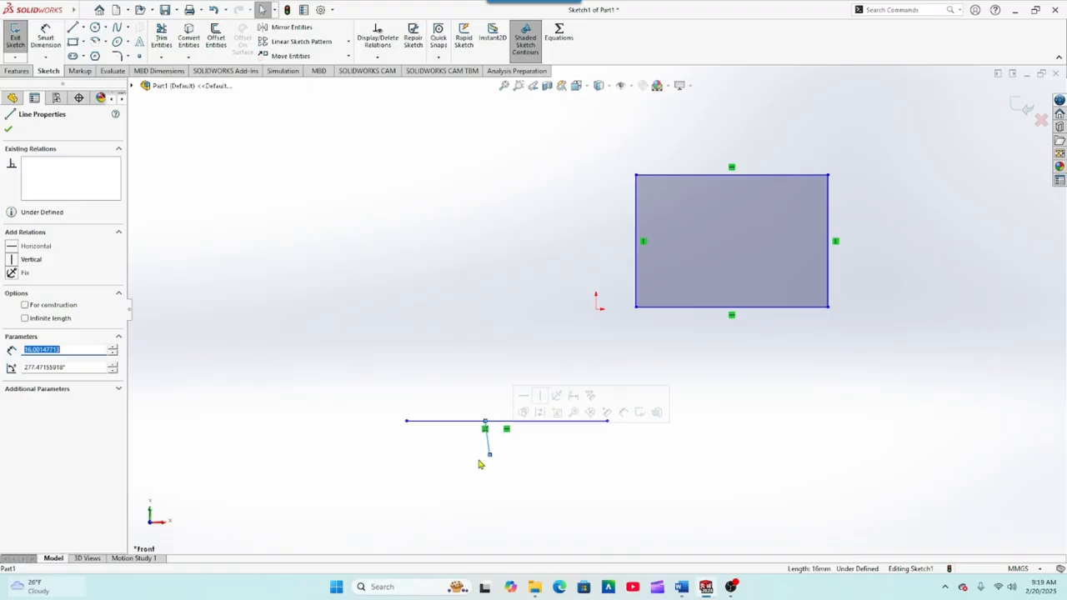
key(Delete)
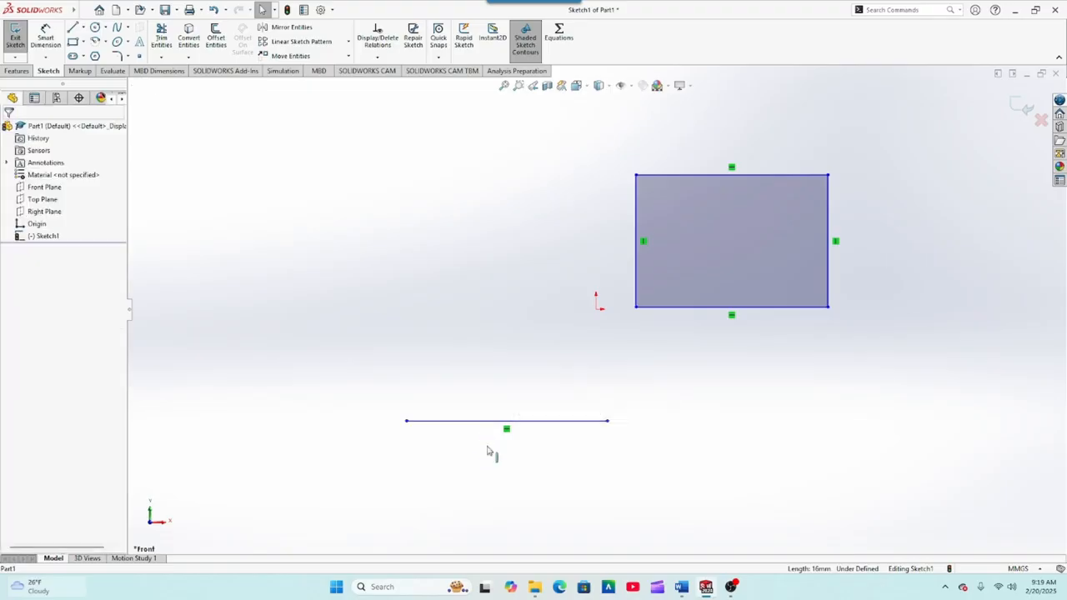
Move the separate line's right endpoint to about X 76 mm and its left endpoint to about X -42, Y -38 mm.
mouse_move(485, 429)
mouse_down()
mouse_move(489, 464)
mouse_move(564, 462)
mouse_move(534, 407)
mouse_move(534, 455)
mouse_move(527, 413)
mouse_move(536, 400)
mouse_move(524, 427)
mouse_up()
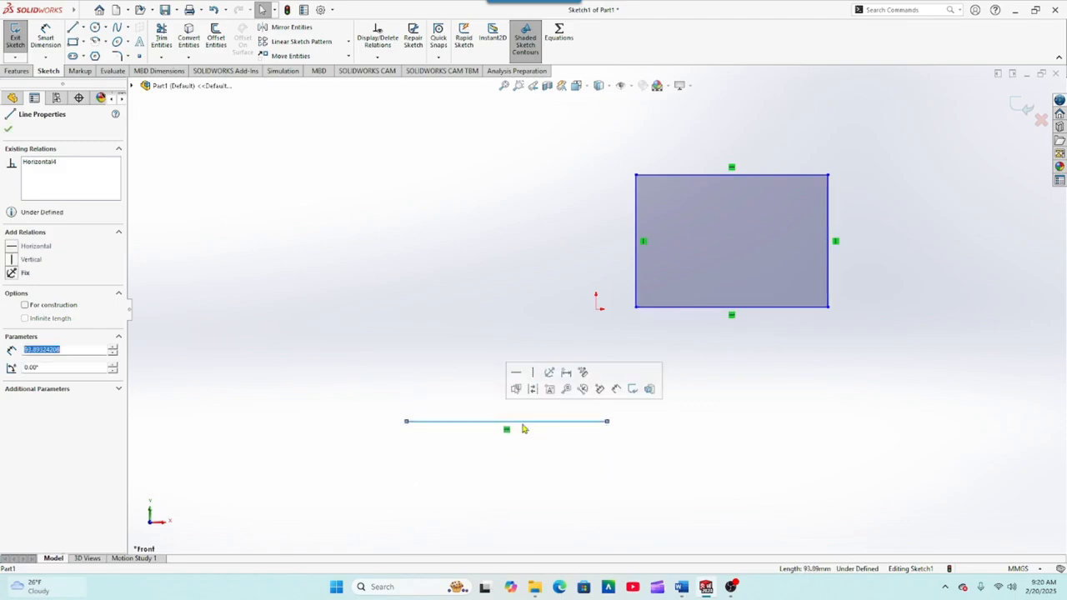
drag(608, 422, 757, 420)
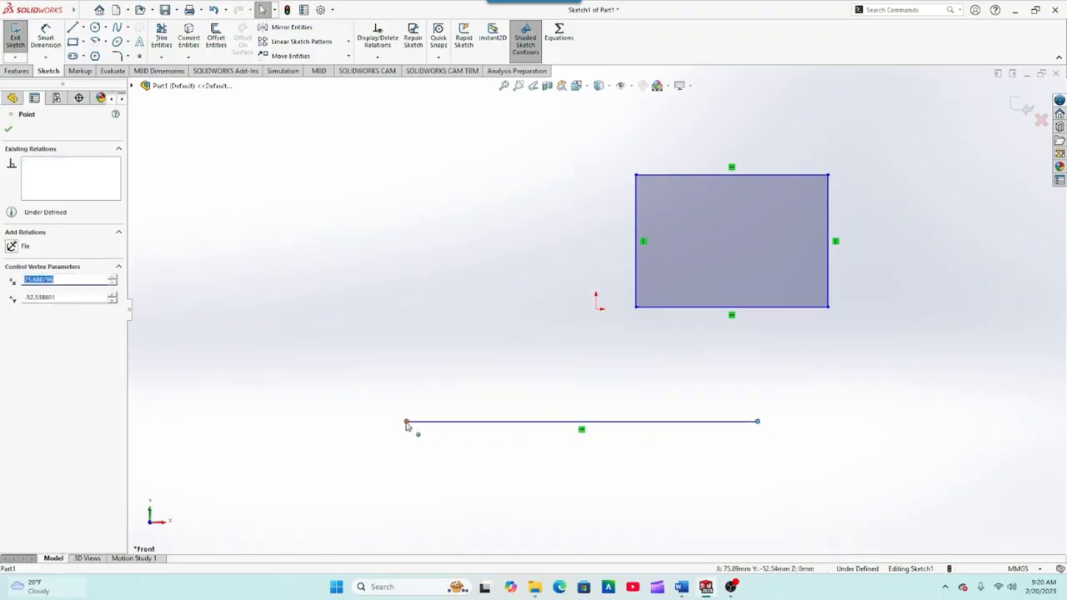
mouse_move(408, 425)
mouse_down()
mouse_move(537, 423)
mouse_move(447, 401)
mouse_move(553, 432)
mouse_move(471, 421)
mouse_move(570, 402)
mouse_move(516, 478)
mouse_move(514, 371)
mouse_move(506, 389)
mouse_up()
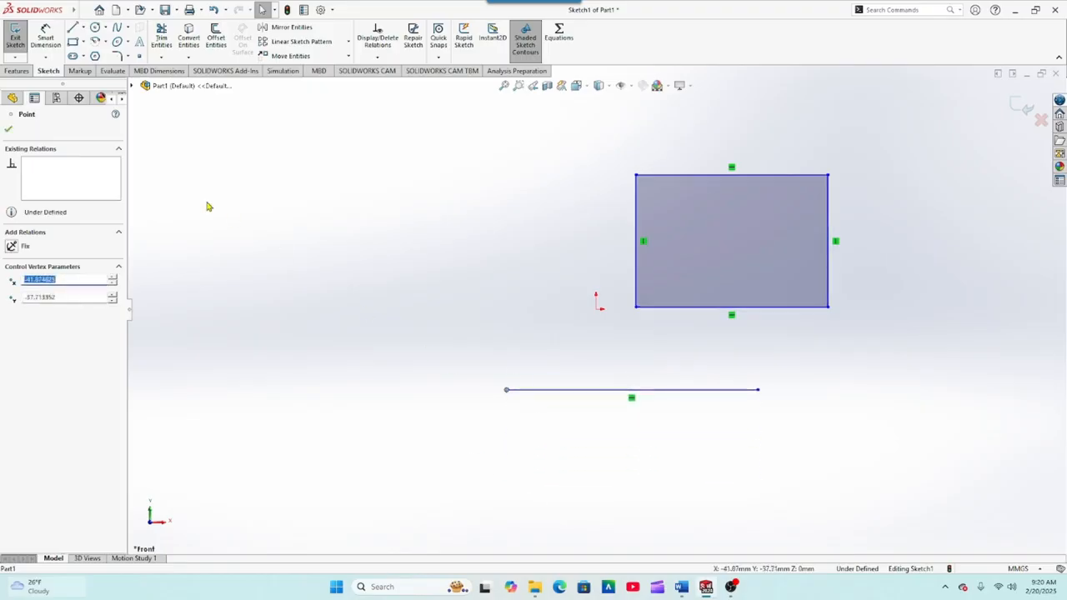
click(9, 131)
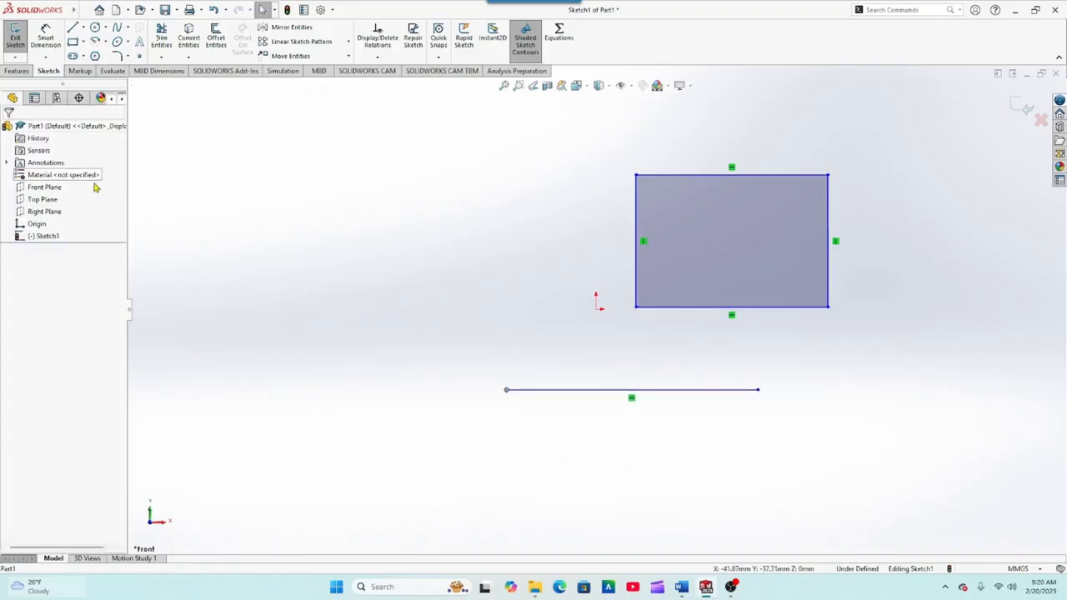
Delete the separate horizontal line below the rectangle and dimension the rectangle's bottom line at 100 mm.
click(556, 390)
key(Delete)
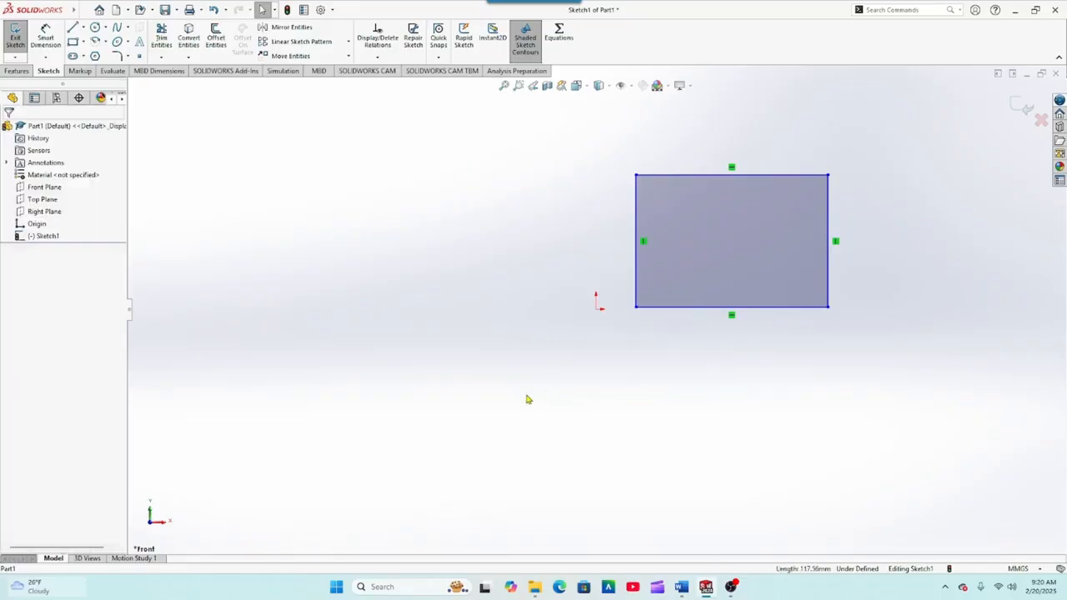
click(45, 38)
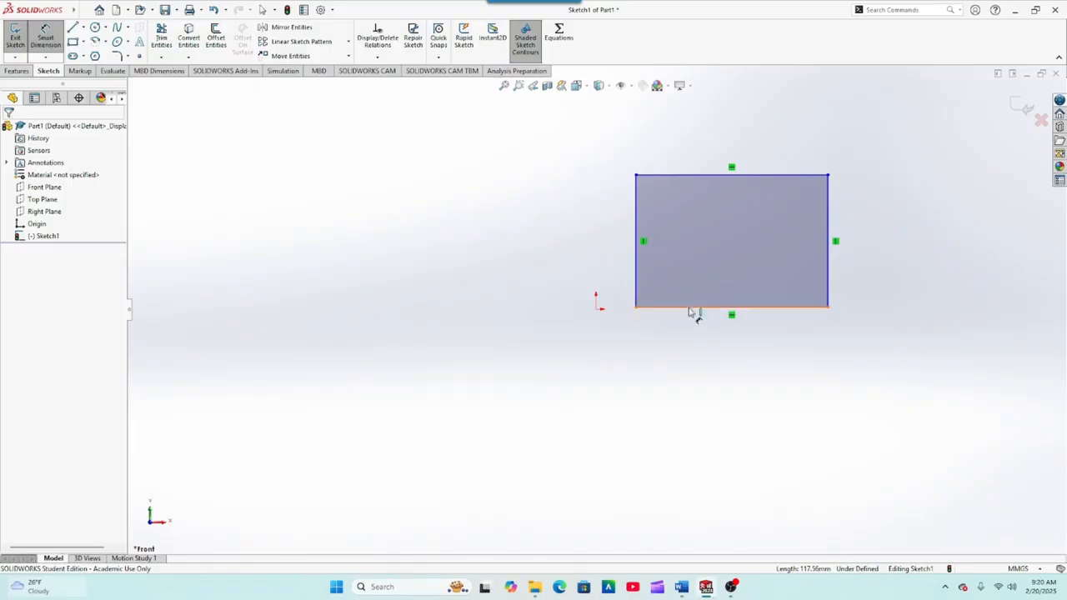
click(691, 308)
click(737, 350)
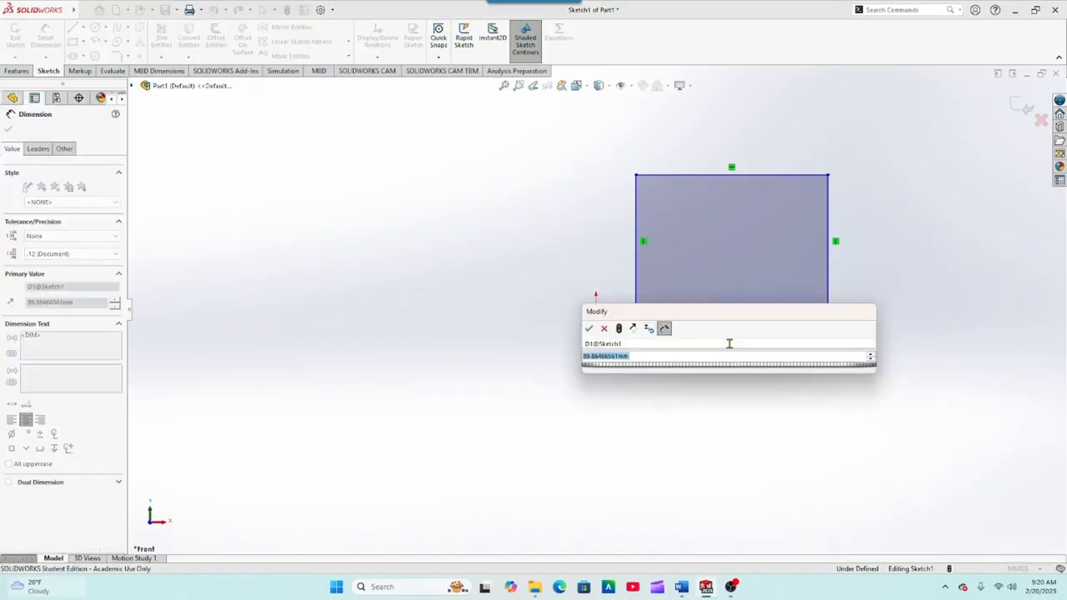
text(100)
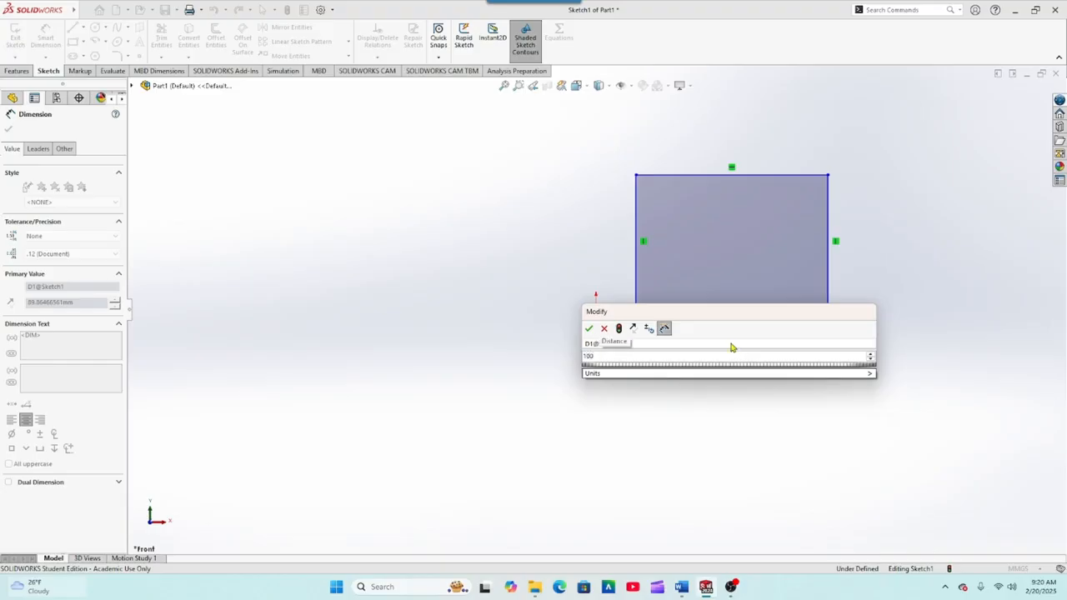
key(Return)
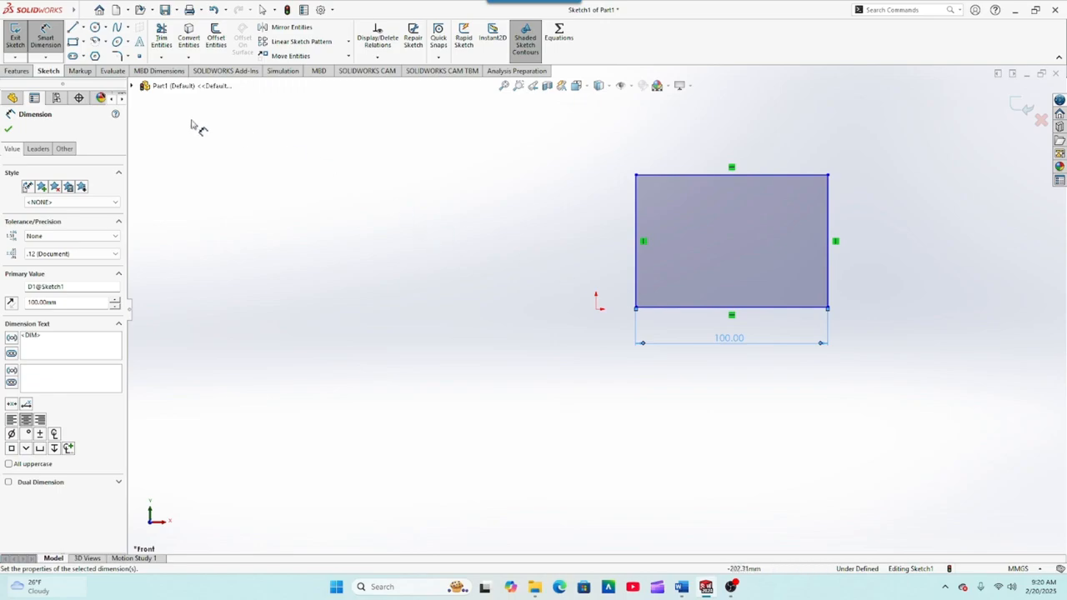
click(8, 133)
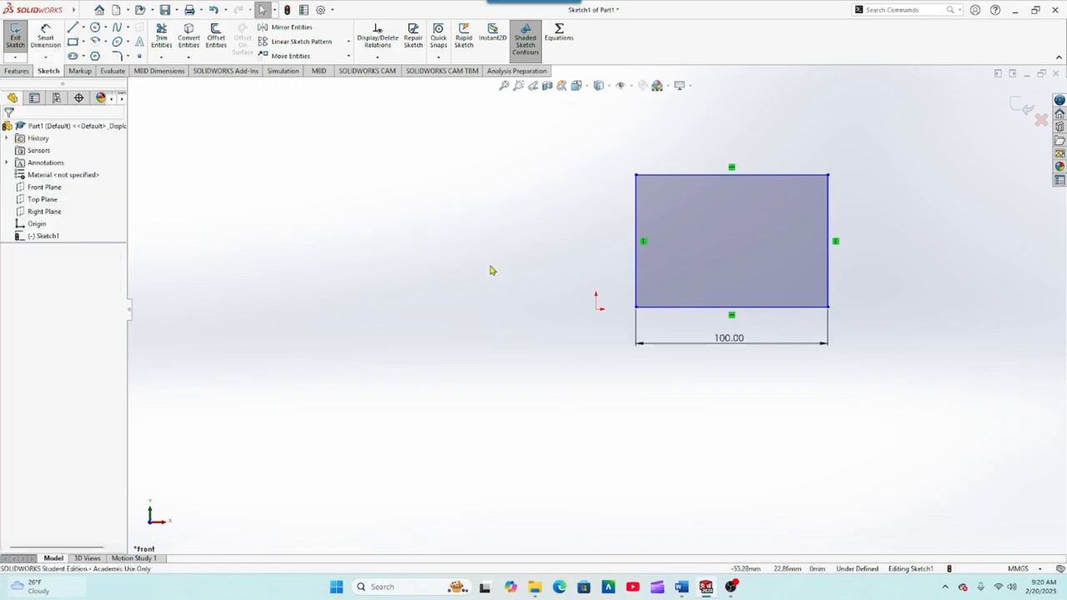
Move the rectangle's left line to about 49 mm from the origin and raise its bottom line for a height of about 58 mm.
drag(638, 285, 742, 289)
click(696, 336)
click(746, 292)
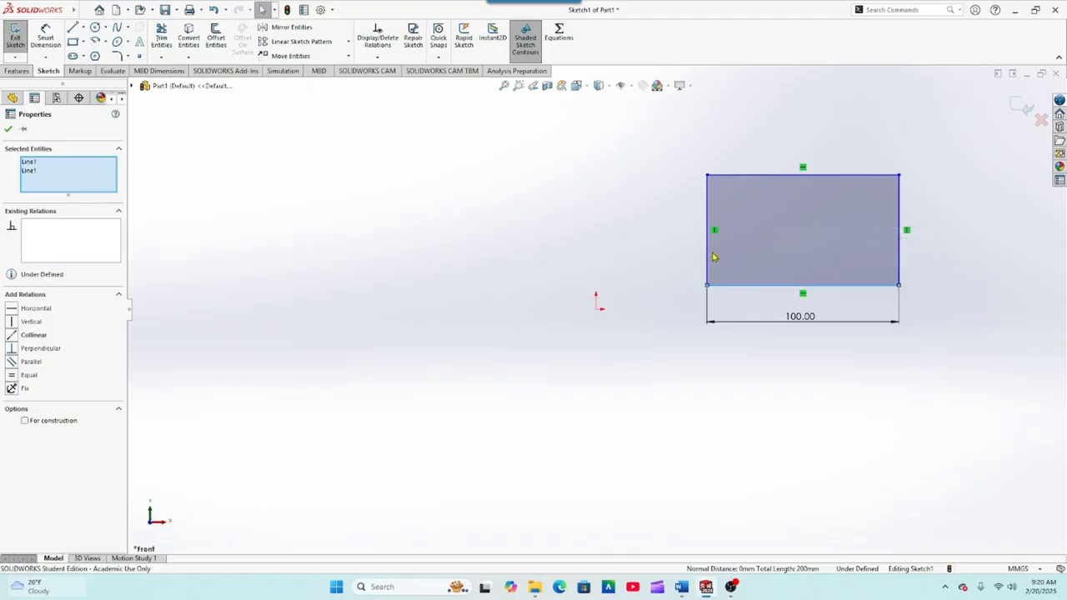
mouse_move(705, 248)
mouse_down()
mouse_move(605, 231)
mouse_move(700, 252)
mouse_move(690, 250)
mouse_up()
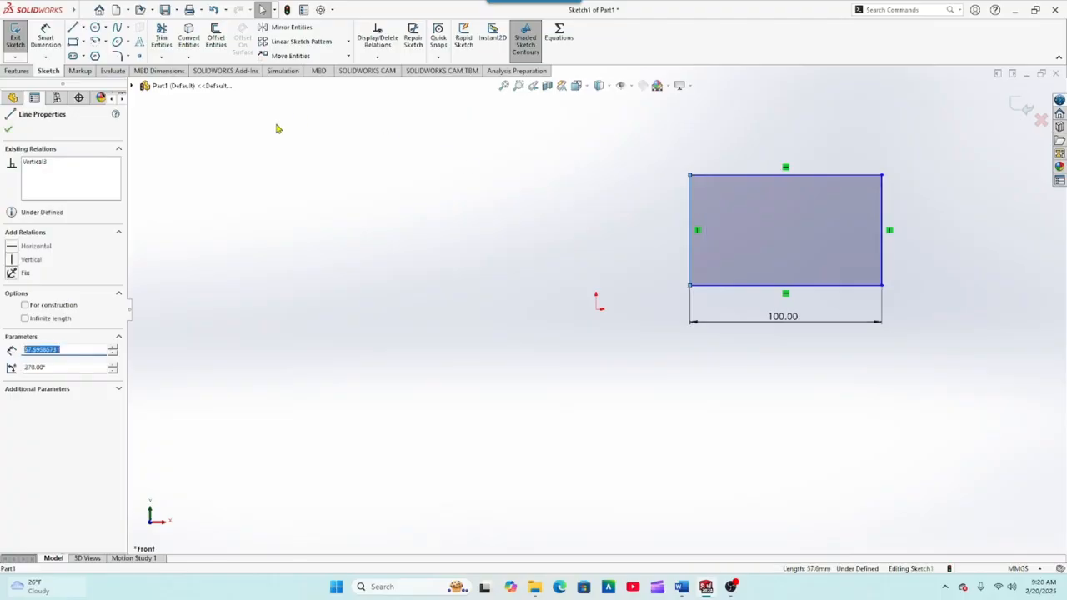
key(Escape)
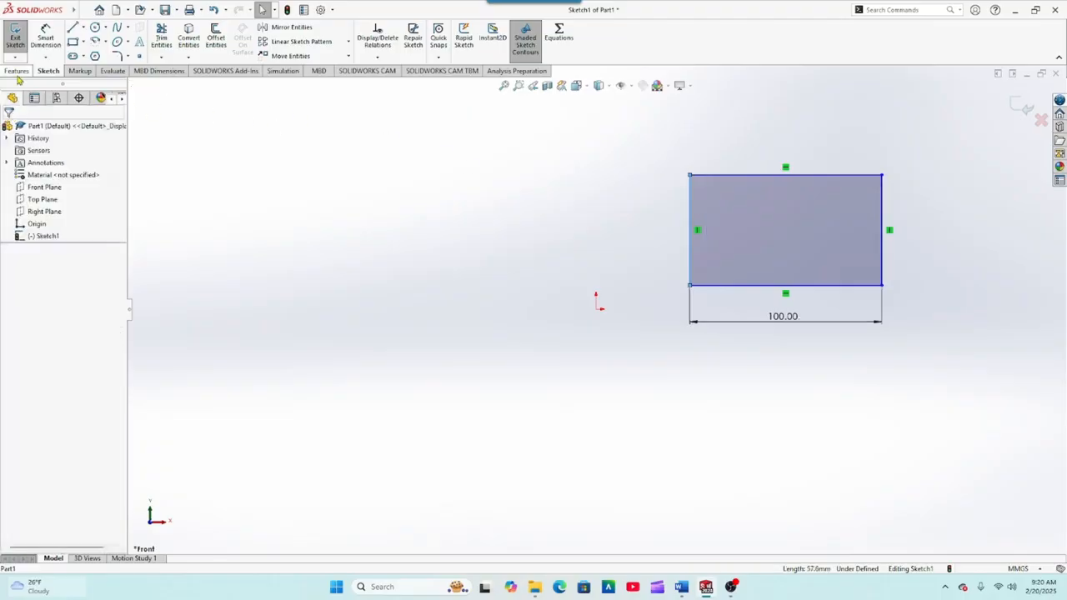
Dimension the rectangle's left line at 50 mm.
click(46, 37)
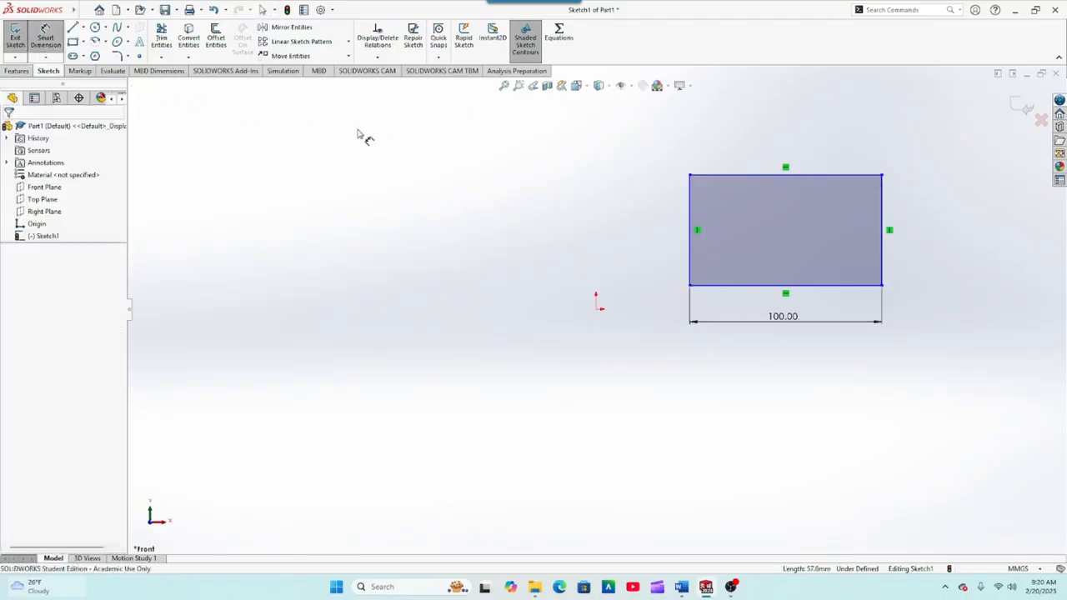
click(690, 254)
click(668, 237)
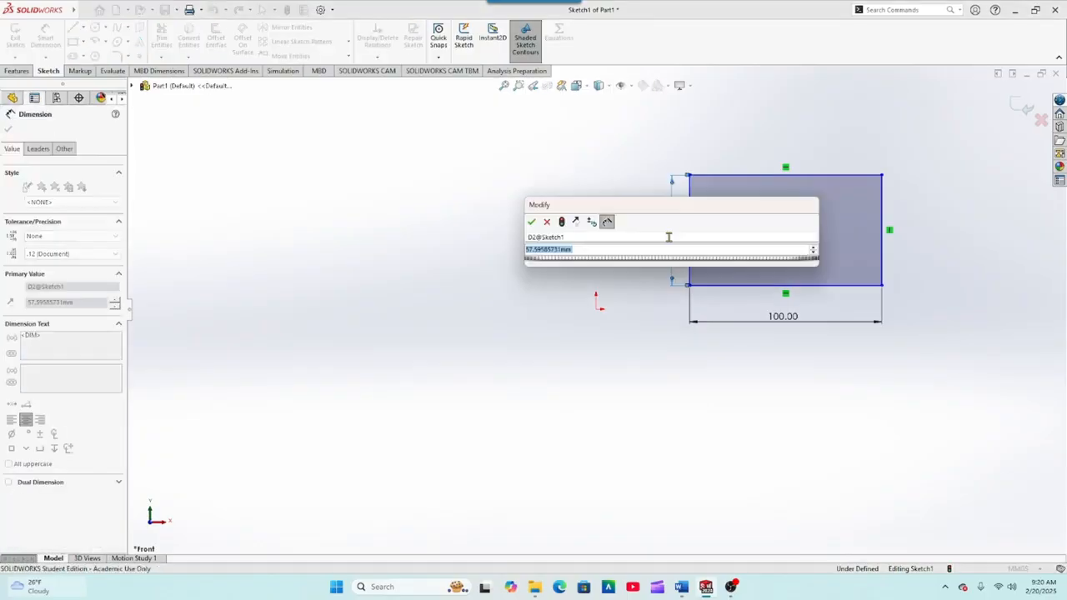
text(50)
key(Return)
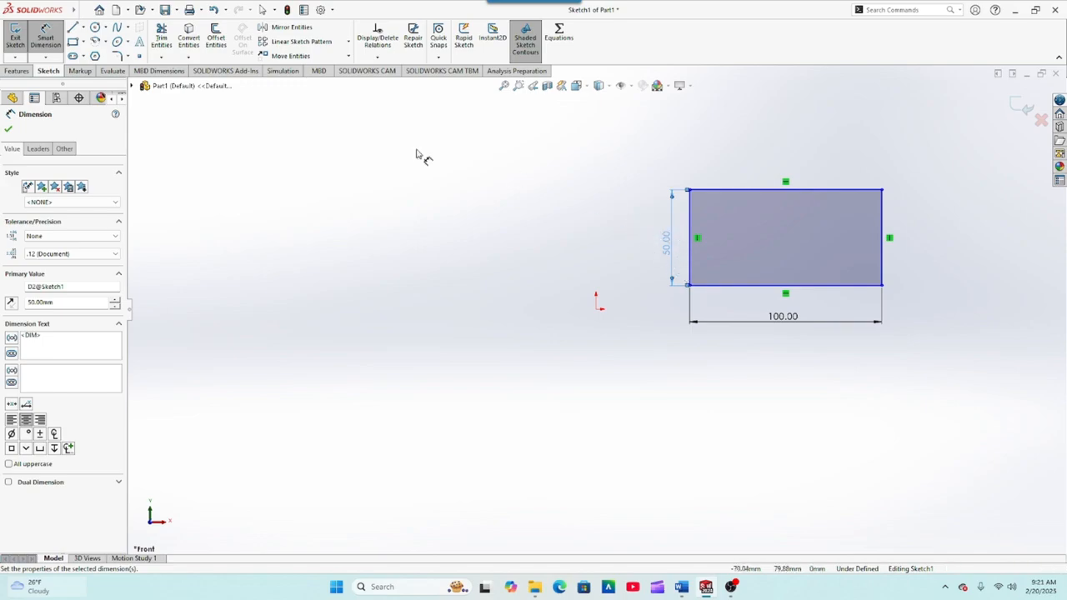
click(9, 130)
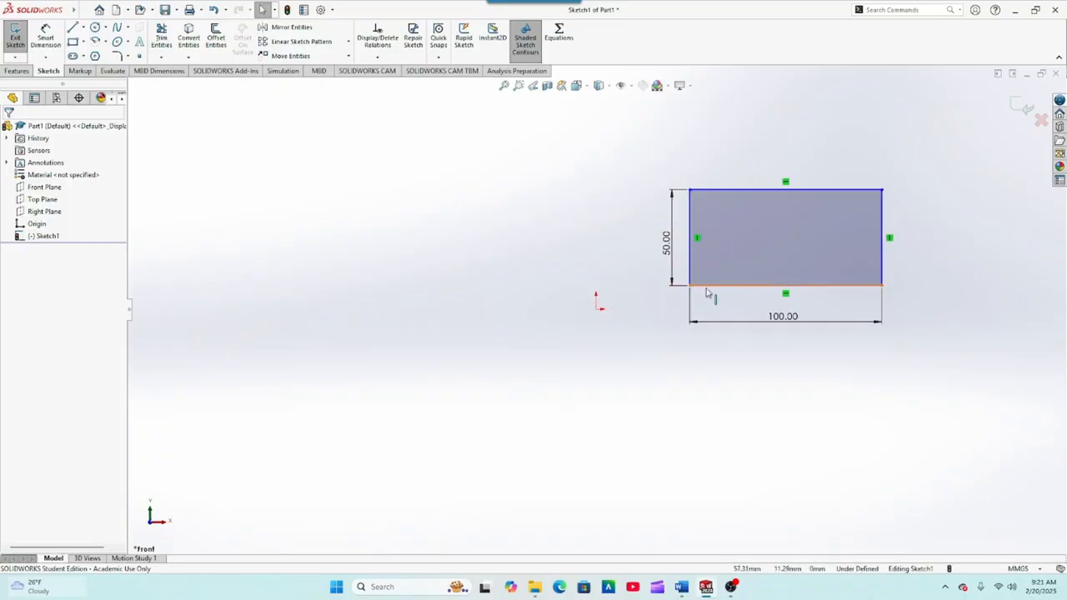
Dimension the horizontal distance from the origin to the rectangle's bottom-left corner at 50 mm.
click(47, 38)
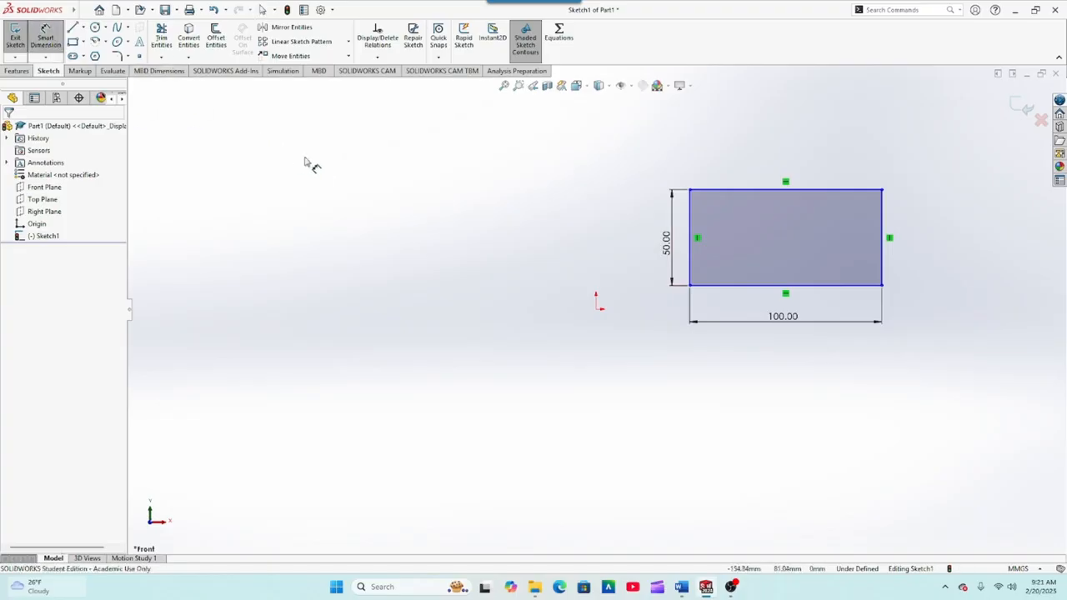
click(596, 311)
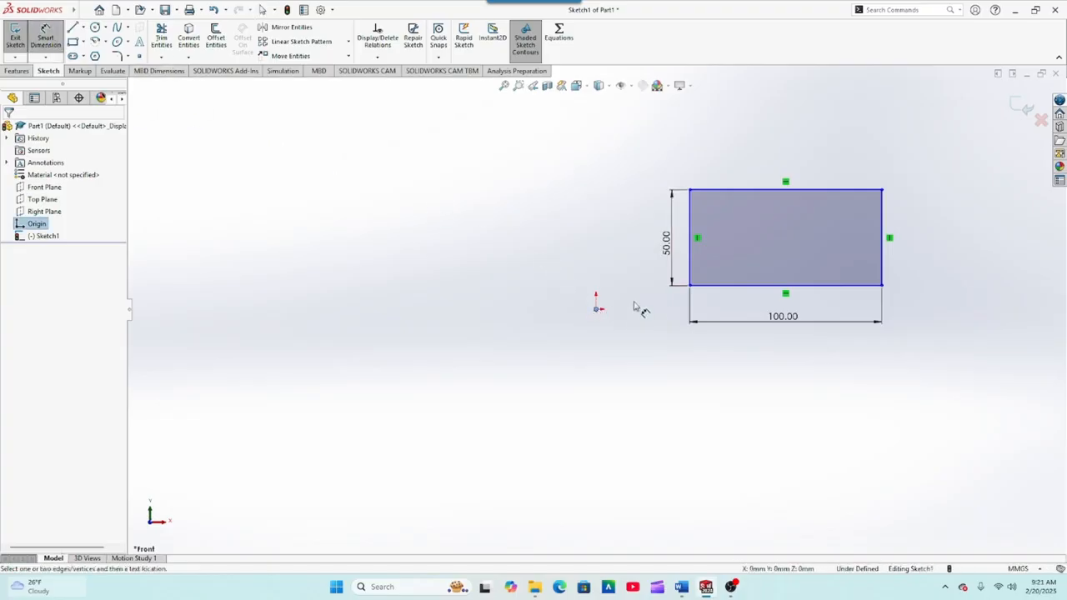
click(689, 287)
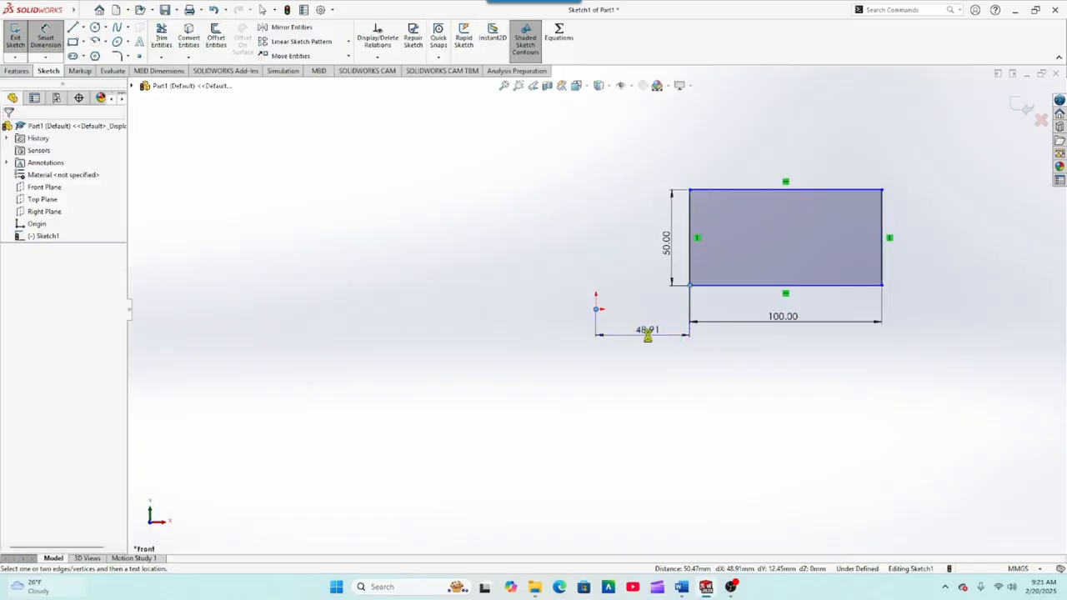
click(646, 334)
text(50)
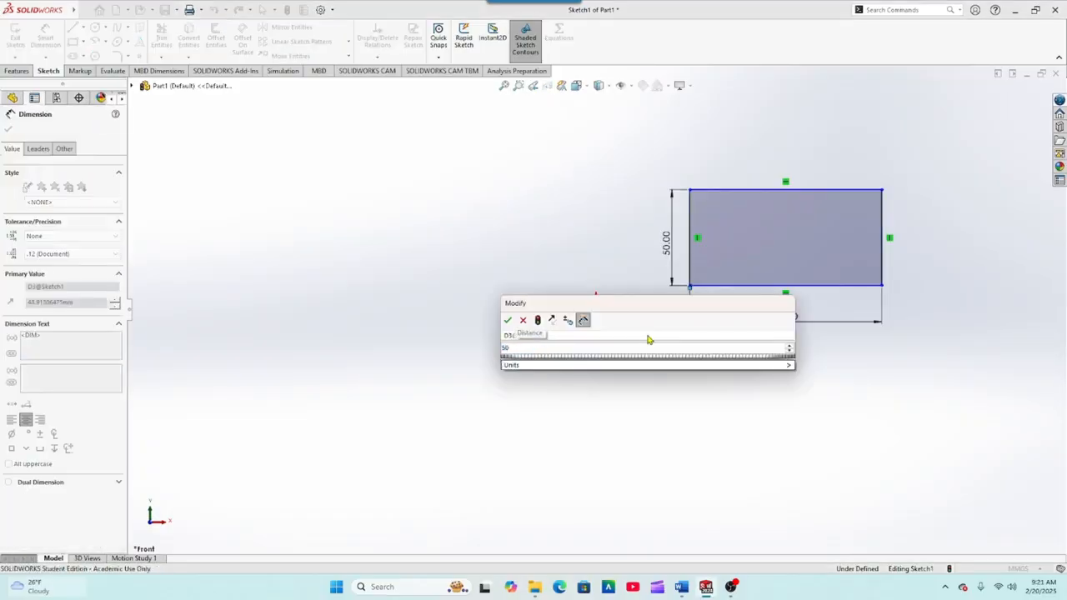
key(Return)
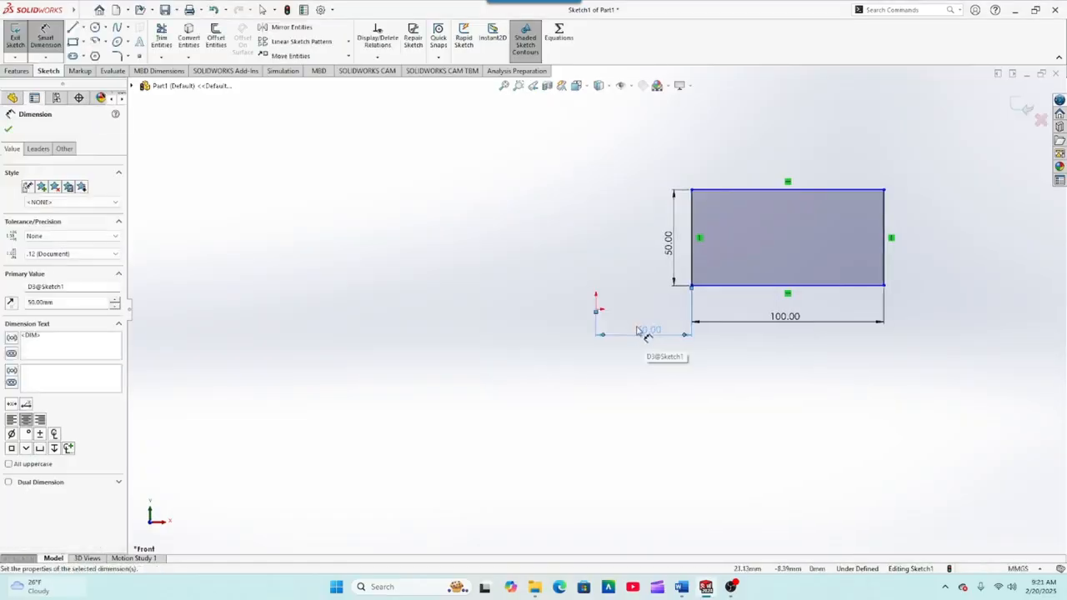
key(Escape)
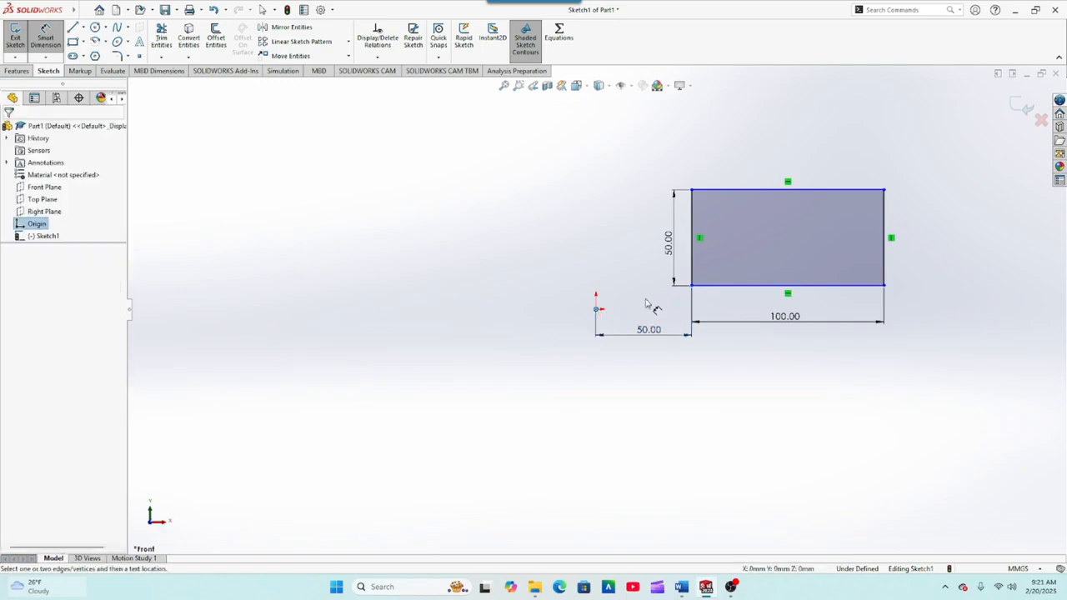
Dimension the vertical distance from the origin to the rectangle's bottom-left corner at 15 mm.
drag(597, 310, 583, 297)
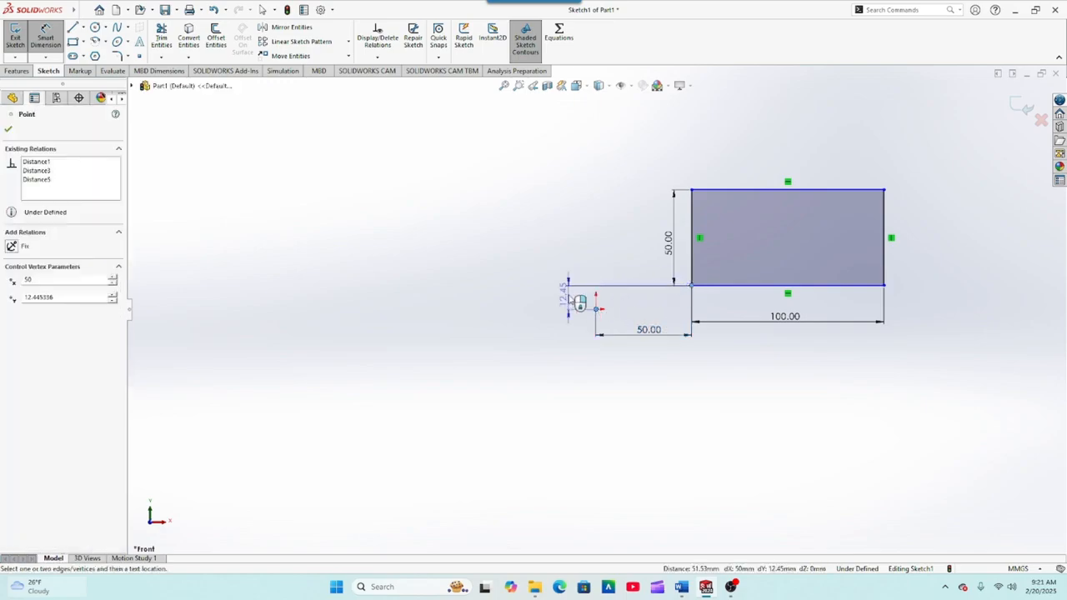
click(561, 300)
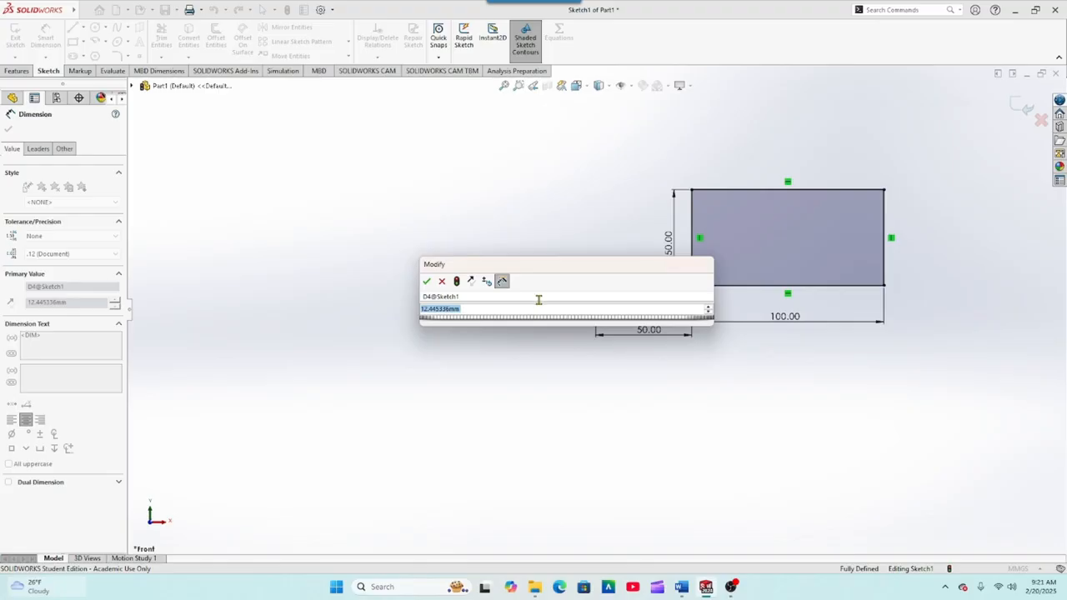
text(15)
key(Return)
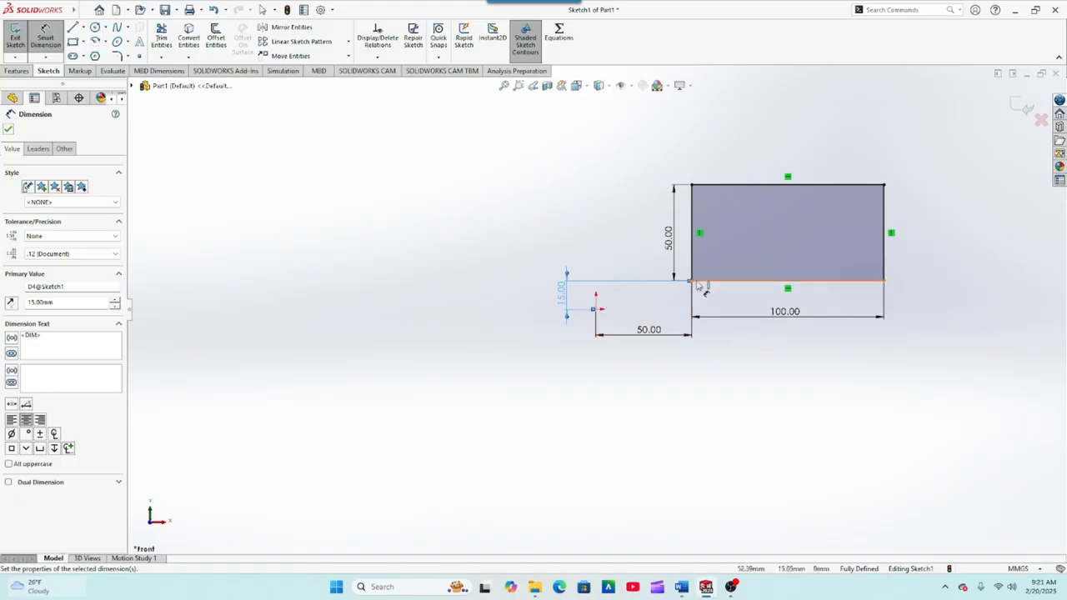
click(8, 129)
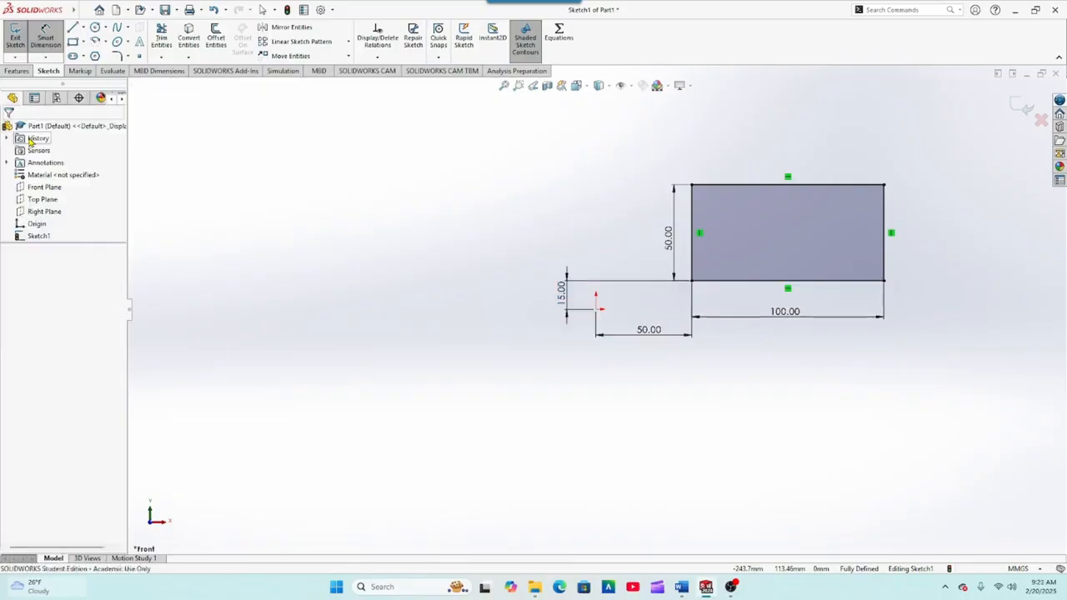
Delete the rectangle's 100 mm width dimension and its 50 mm height dimension.
click(888, 311)
key(Delete)
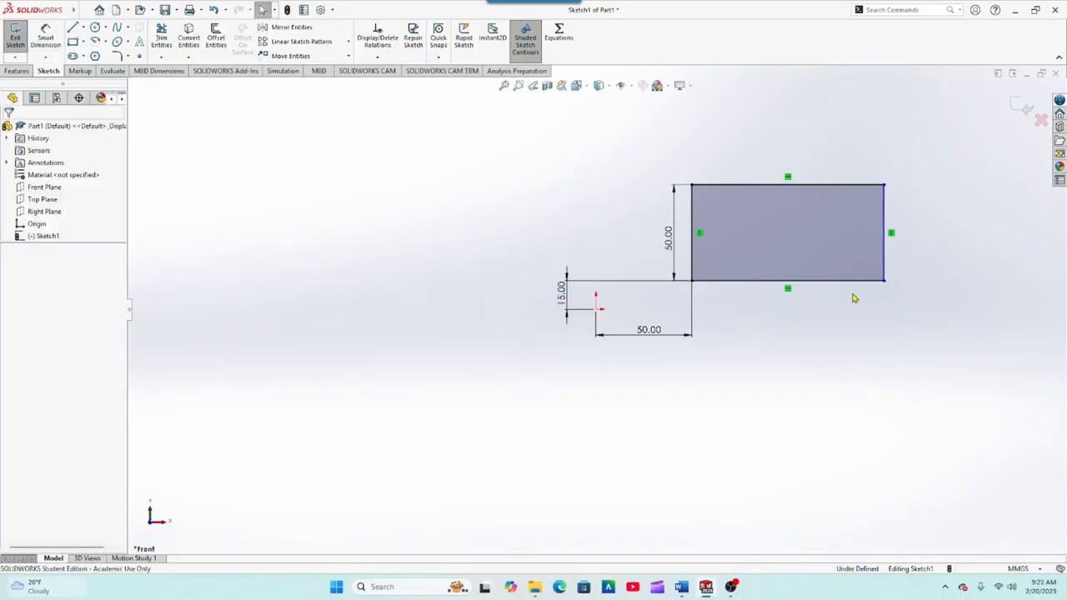
click(674, 208)
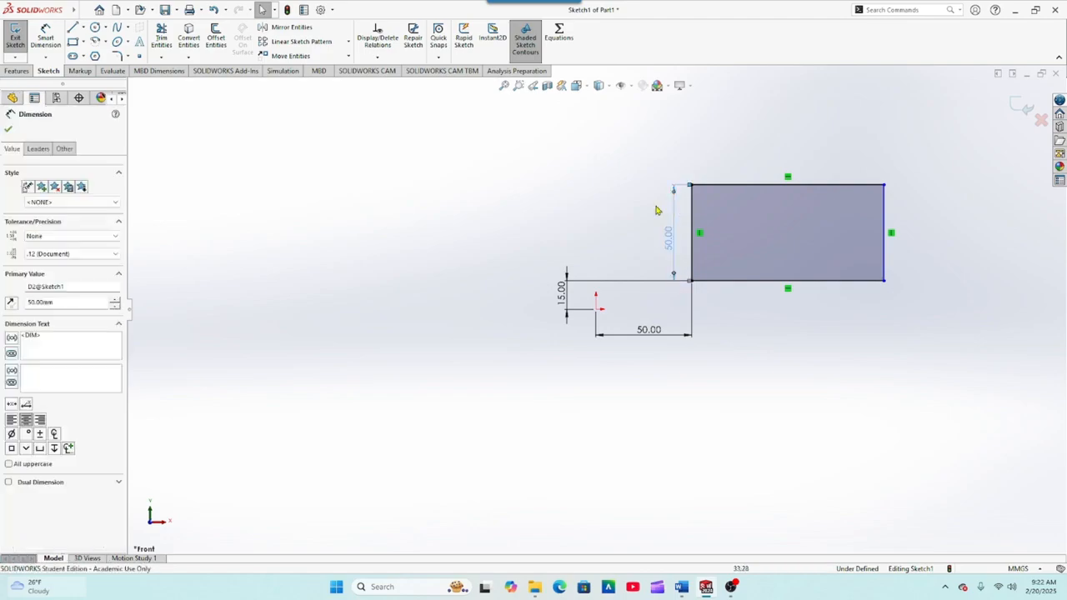
key(Delete)
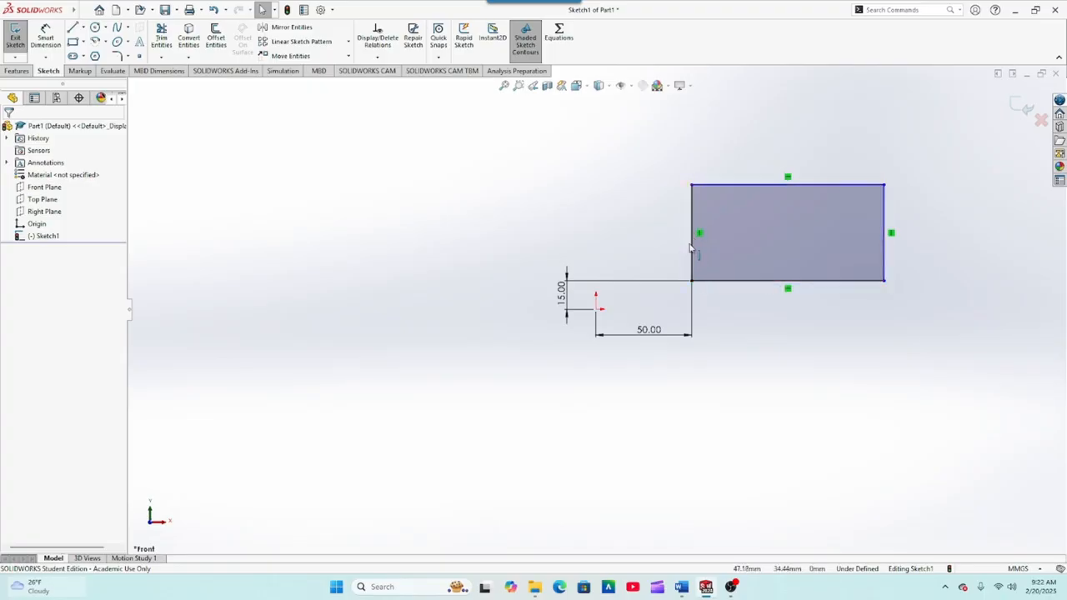
Test which rectangle lines still move, stretching the shape to about 109 mm wide and 51 mm high with its top and right lines.
click(690, 247)
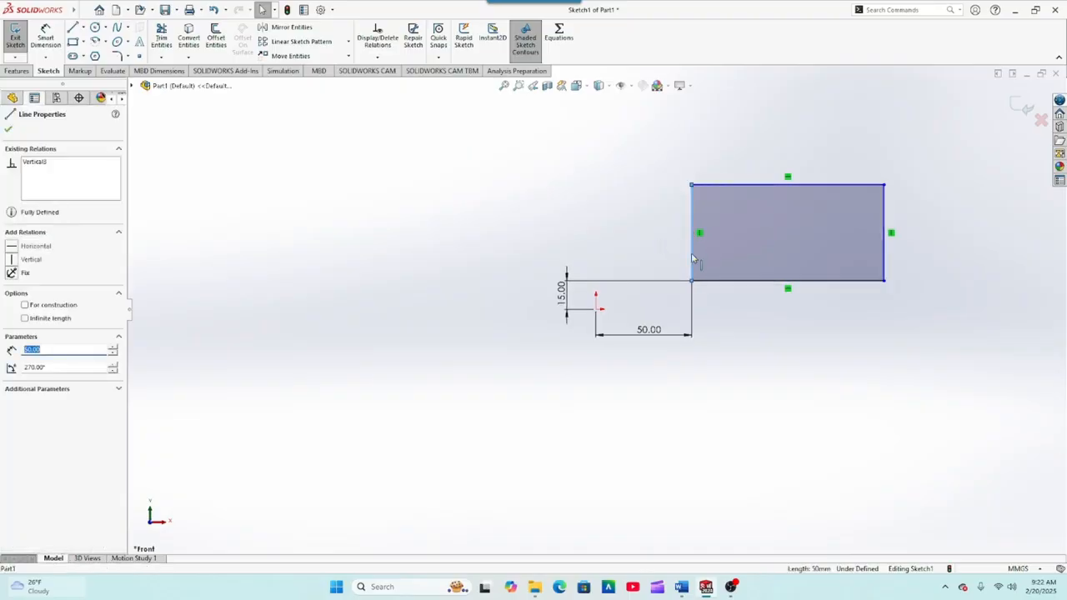
click(723, 281)
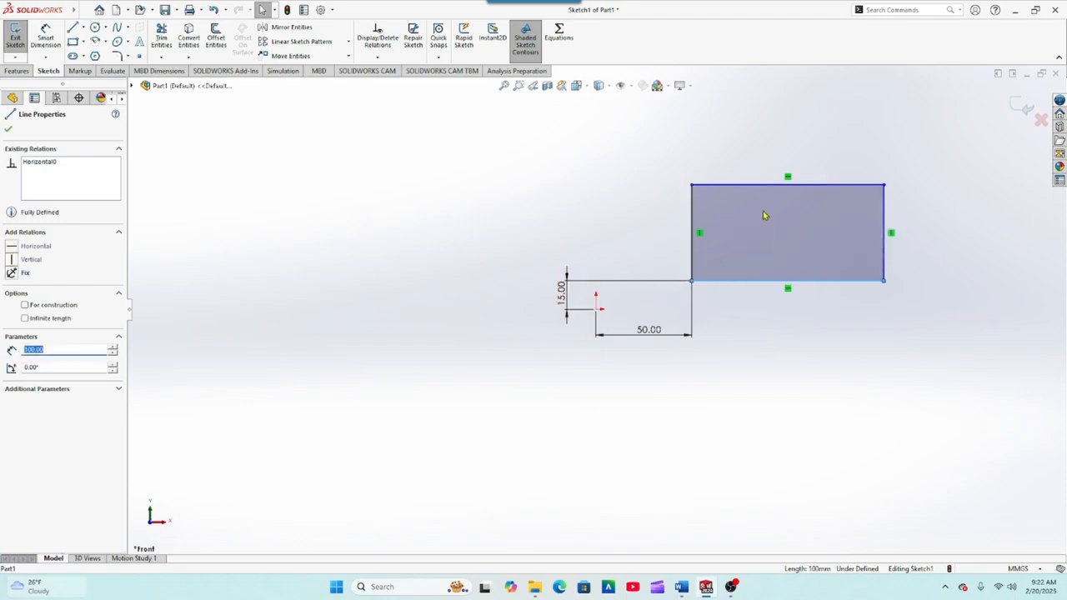
mouse_move(767, 185)
mouse_down()
mouse_move(763, 154)
mouse_move(770, 189)
mouse_up()
mouse_move(886, 250)
mouse_down()
mouse_move(874, 257)
mouse_move(903, 252)
mouse_move(867, 256)
mouse_move(901, 262)
mouse_up()
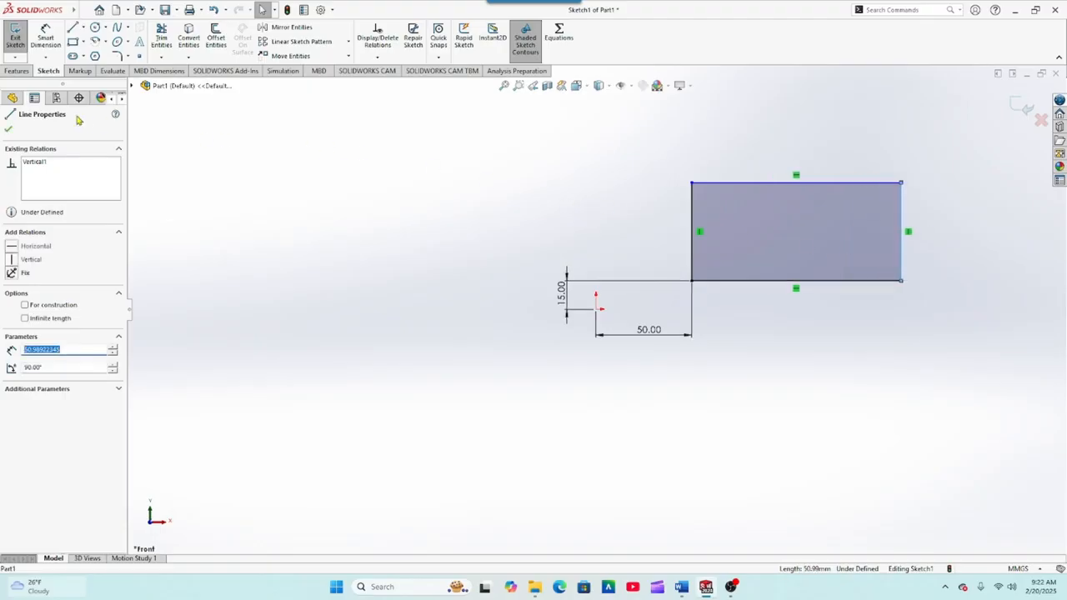
click(9, 129)
Dimension the stretched rectangle's bottom line at 100 mm again.
click(46, 38)
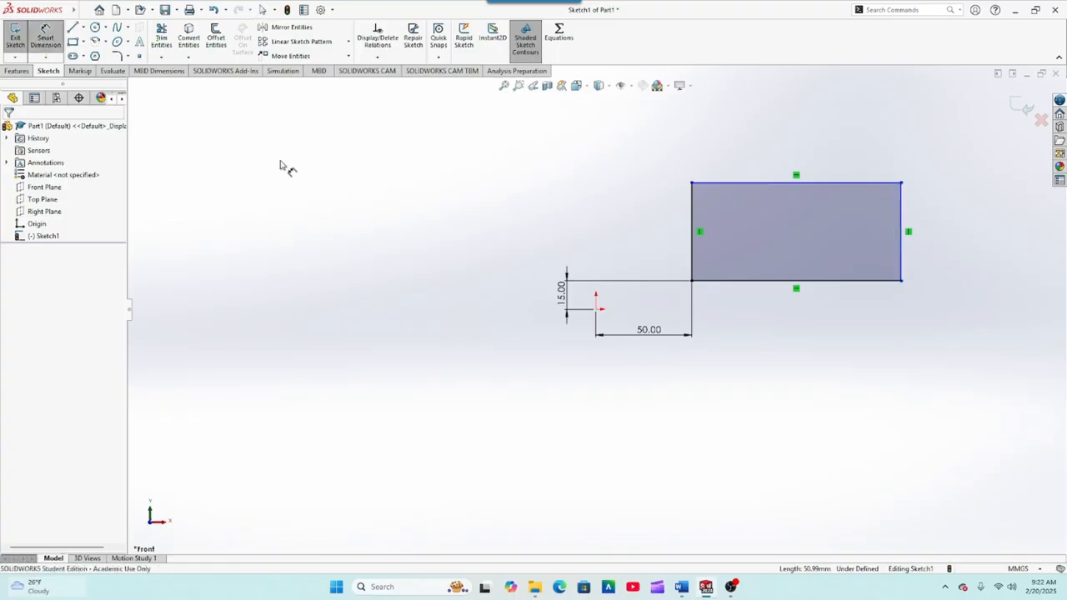
click(757, 283)
click(798, 331)
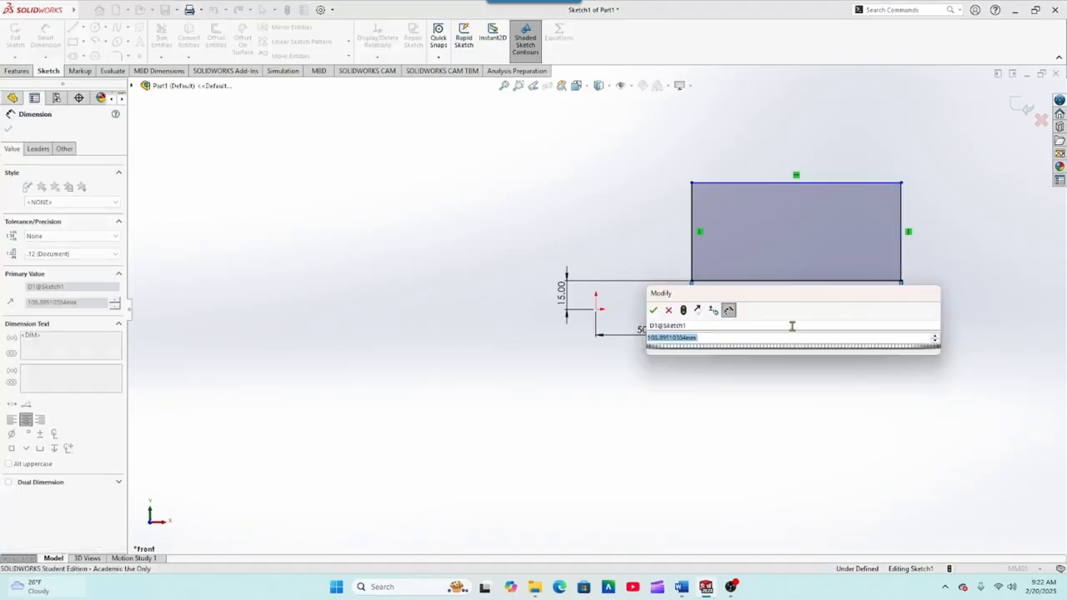
text(100)
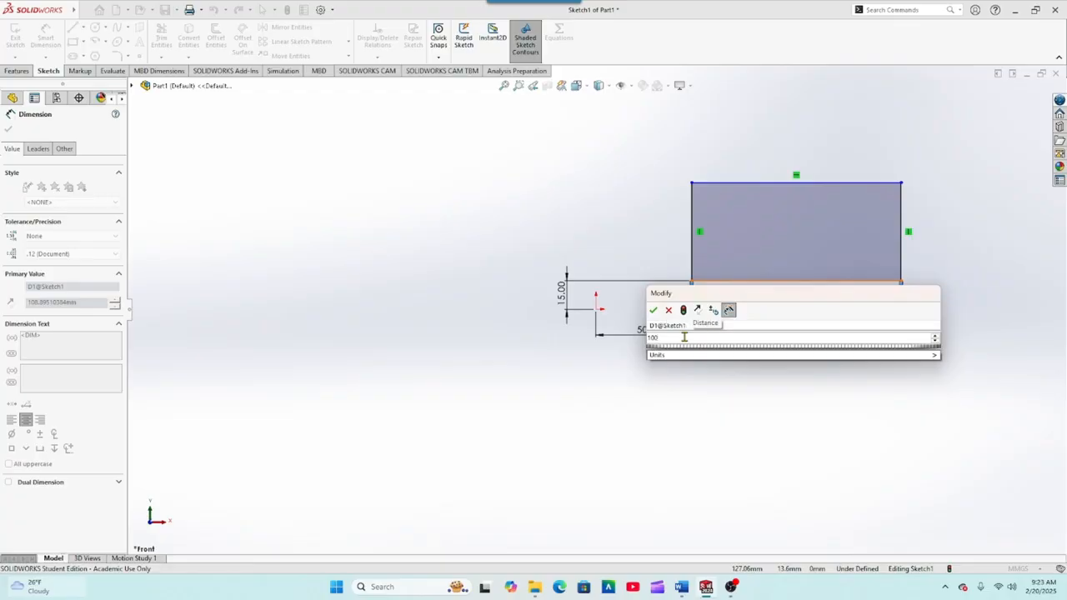
key(Return)
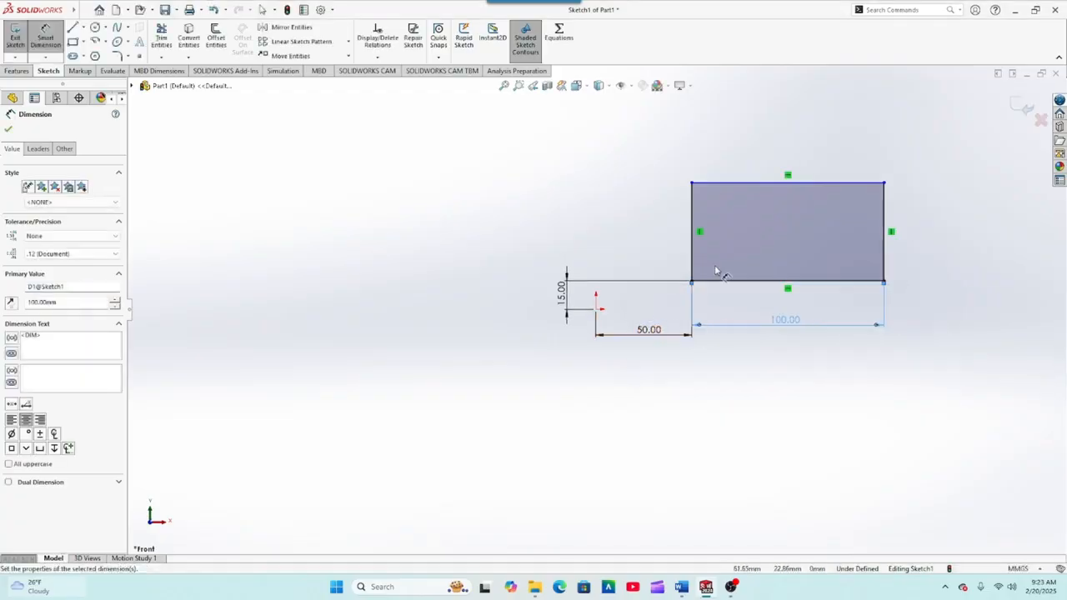
click(883, 265)
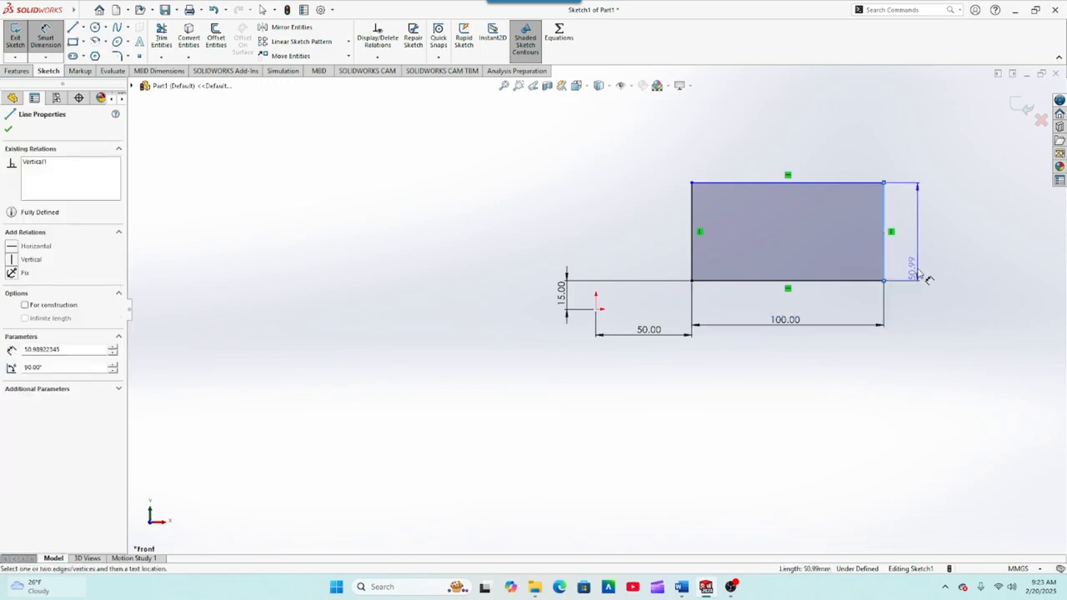
key(Escape)
key(Escape)
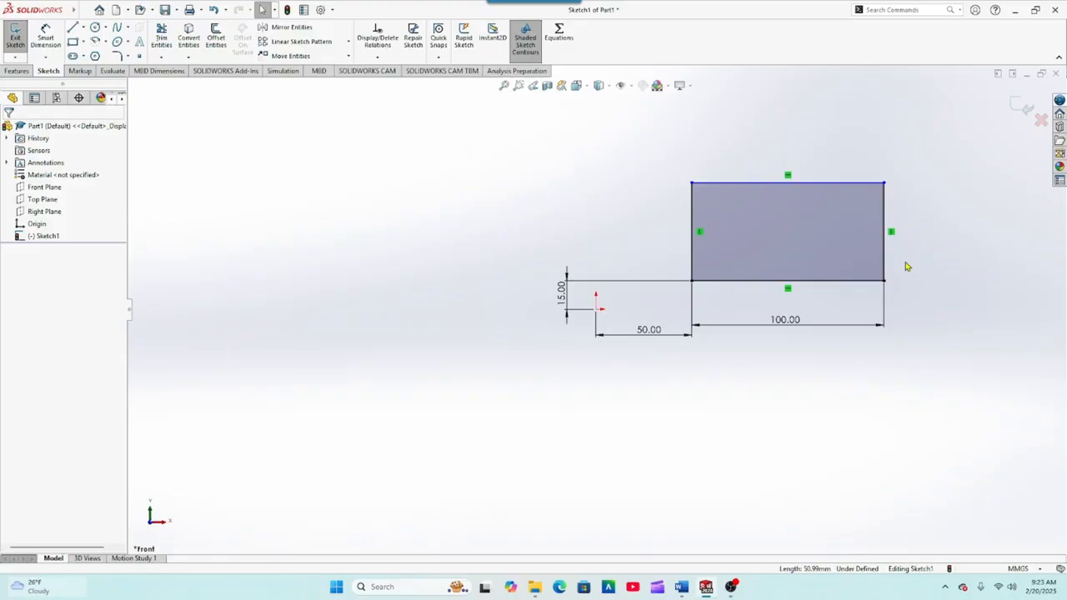
Test whether the rectangle's right and top lines still move, stretching the shape to about 56 mm high with its top line.
click(883, 263)
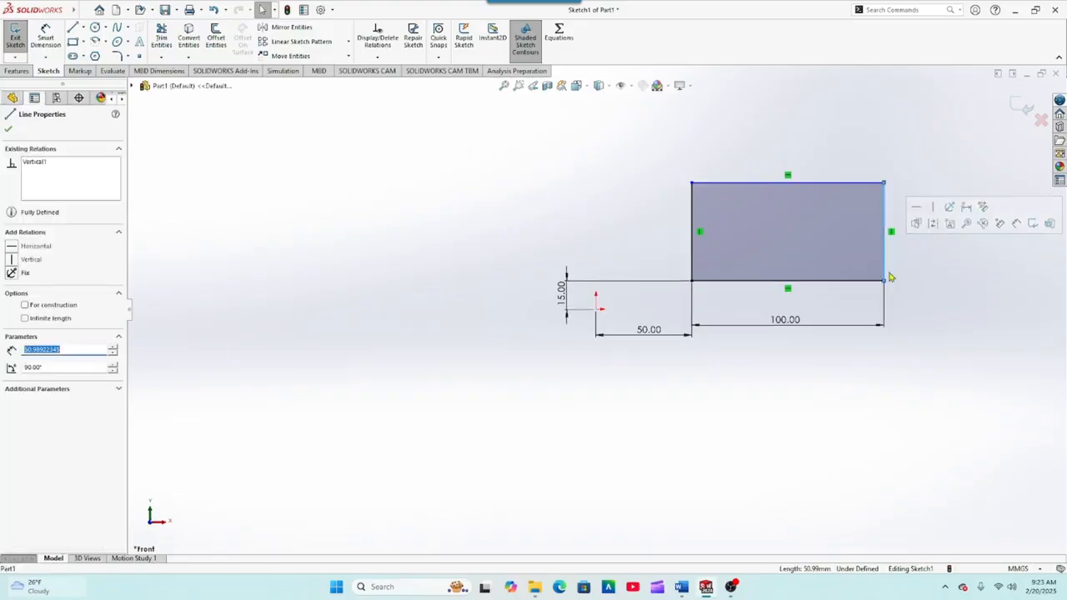
drag(836, 187, 815, 173)
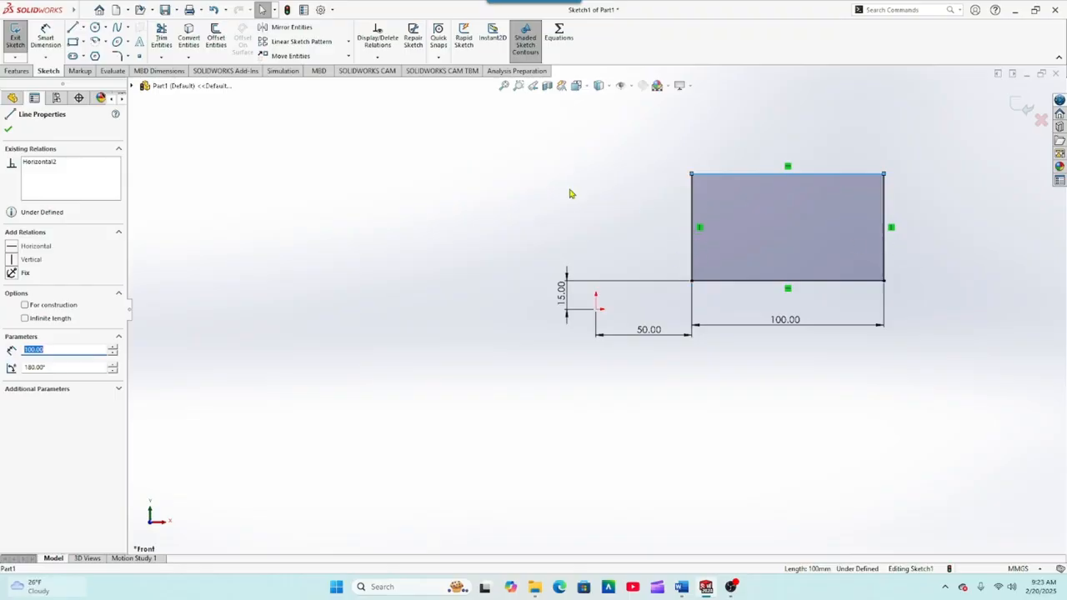
click(8, 127)
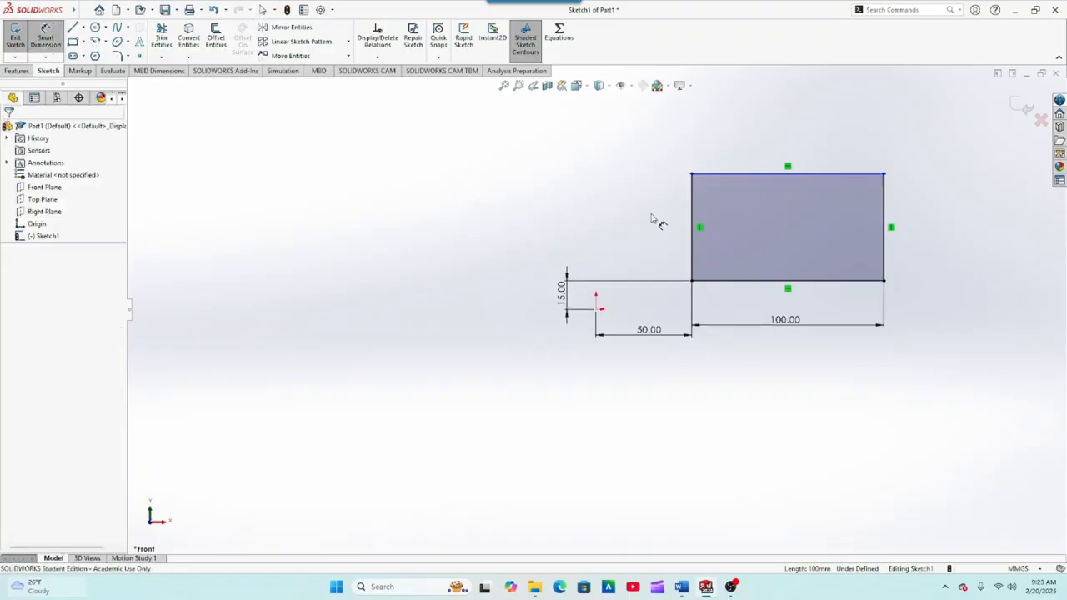
Dimension the rectangle's left line at 50 mm.
click(693, 261)
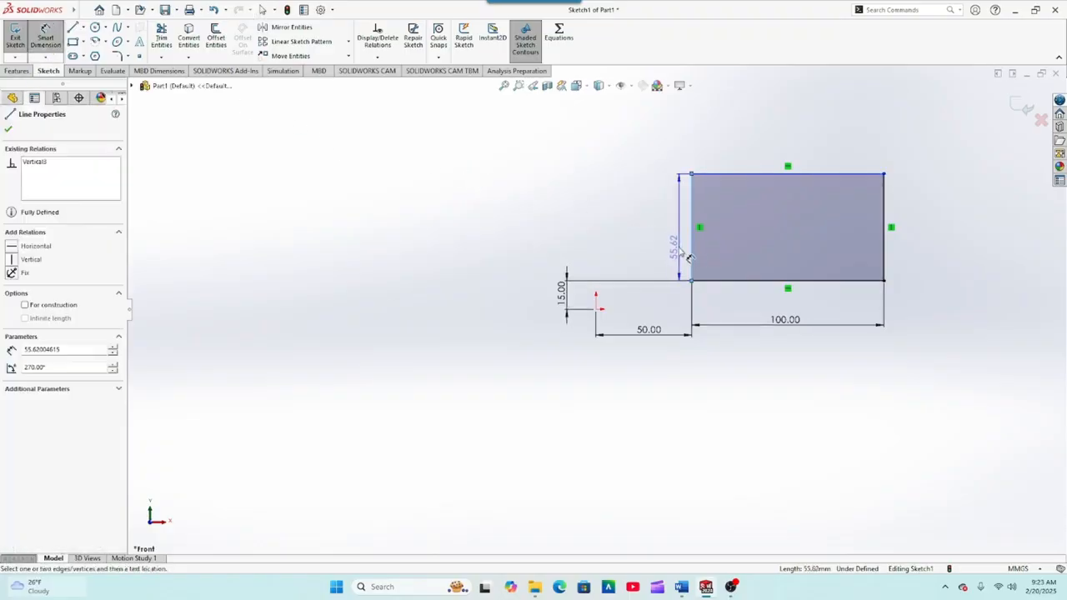
click(671, 235)
text(50)
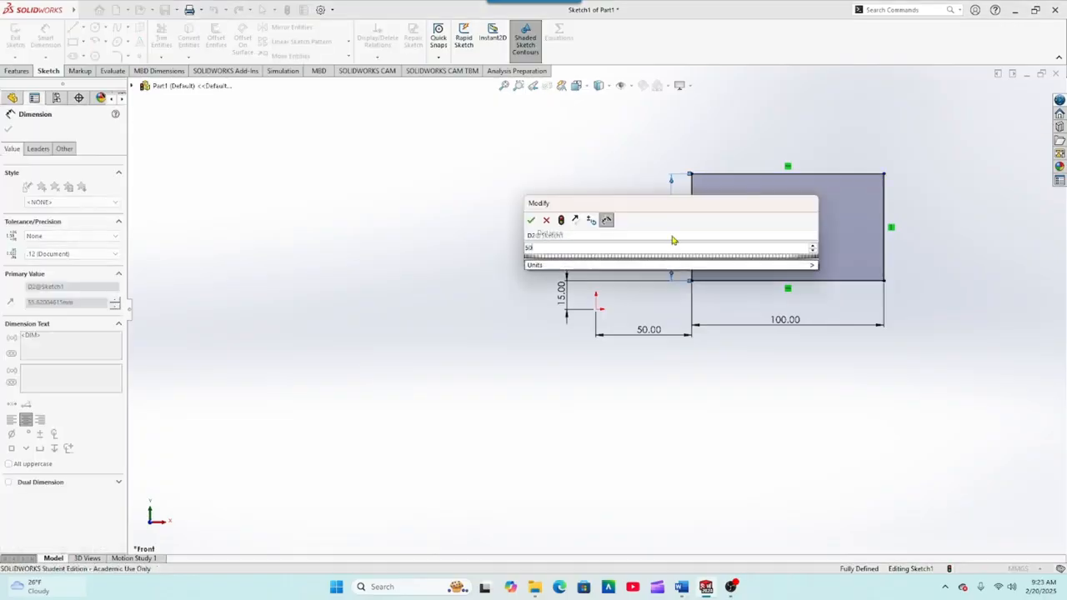
key(Return)
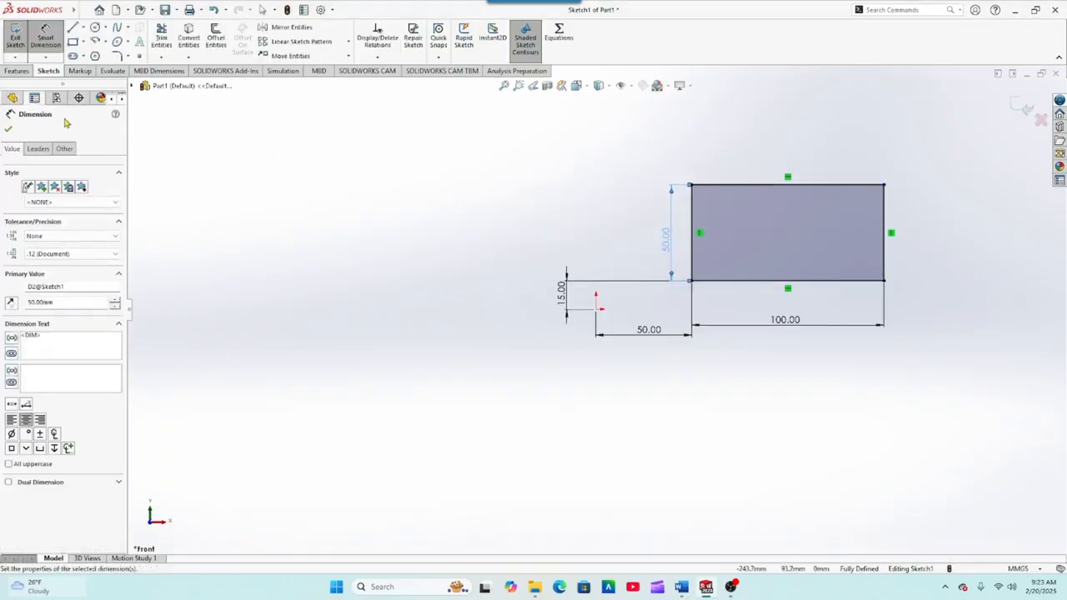
click(10, 130)
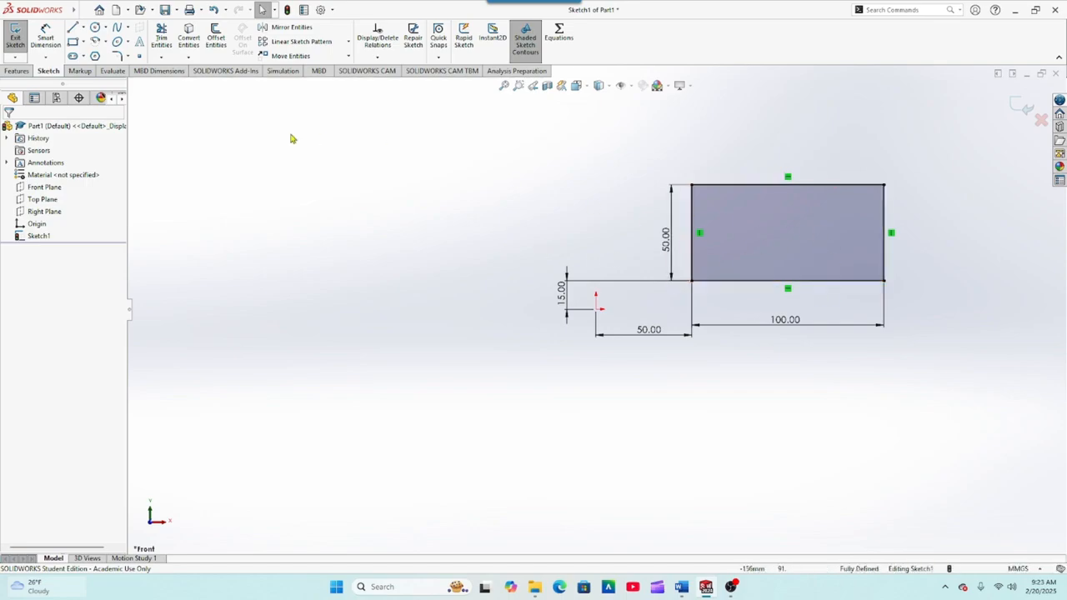
Delete the 15 mm vertical and 50 mm horizontal position dimensions between the origin and the rectangle's bottom-left corner.
click(596, 280)
key(Delete)
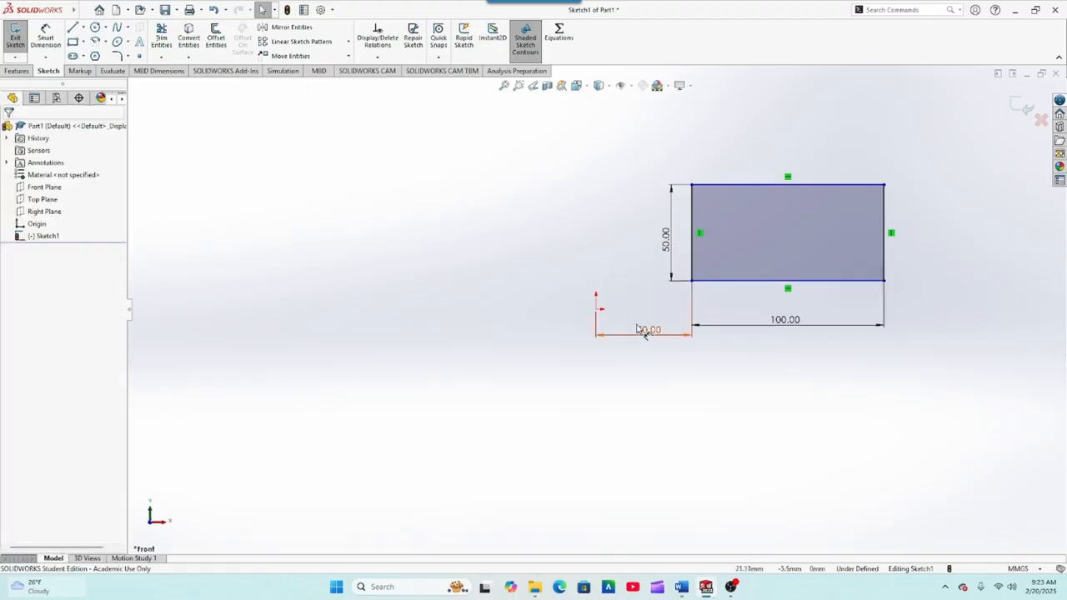
click(631, 332)
key(Delete)
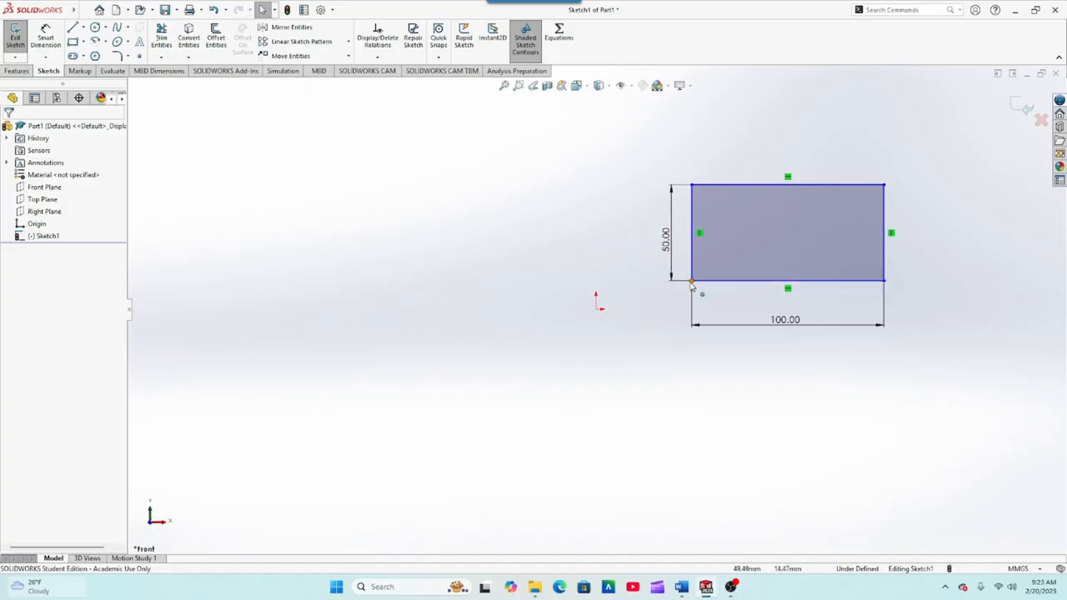
Move the rectangle's bottom-left corner closer to the origin and add a coincident relation between that corner and the origin.
drag(692, 282, 638, 302)
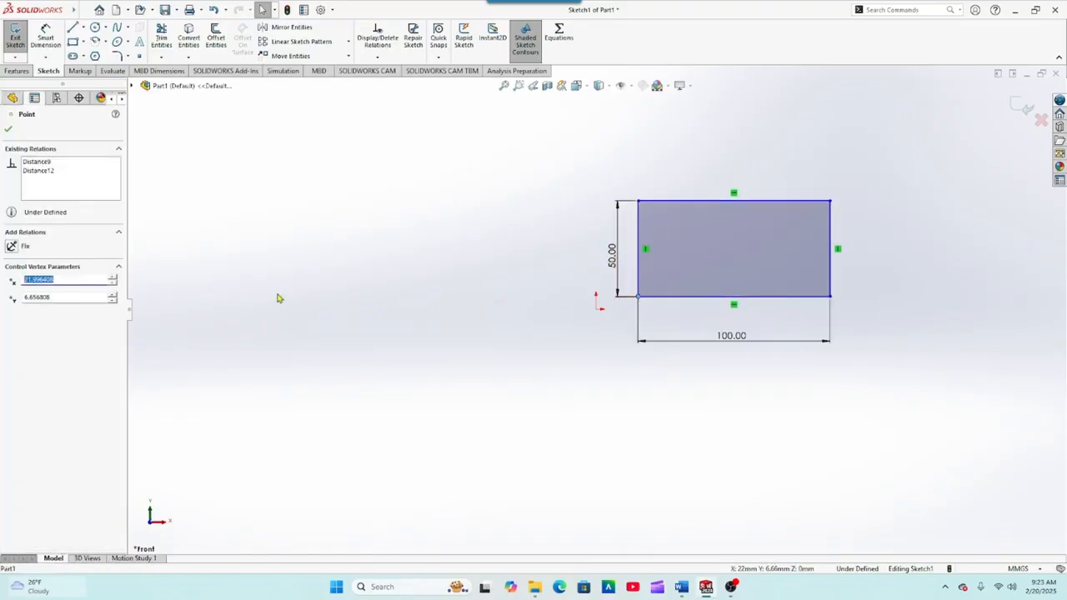
ctrl+click(597, 310)
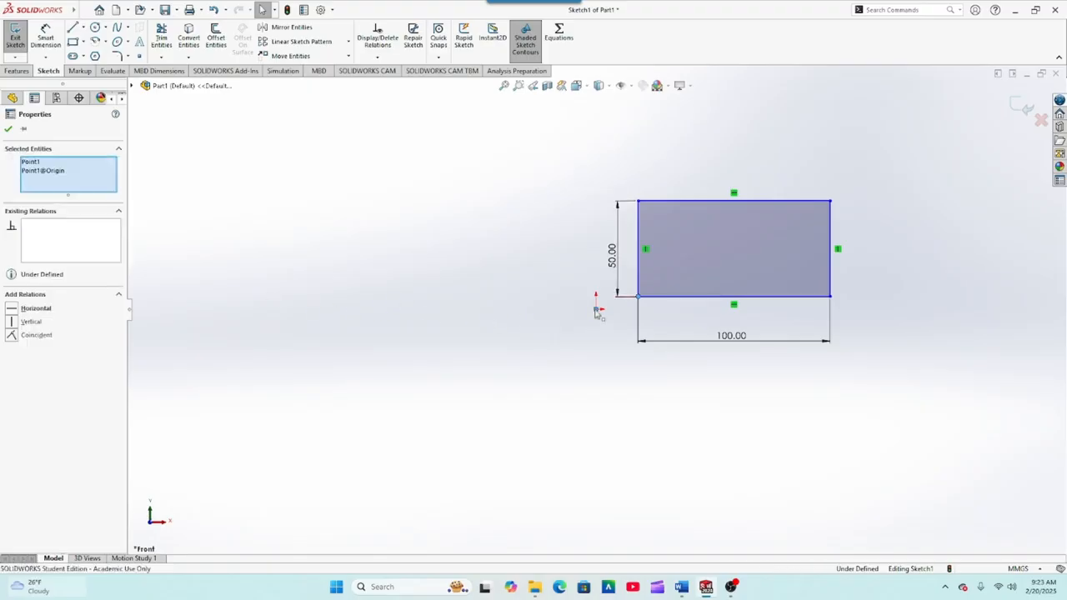
click(13, 337)
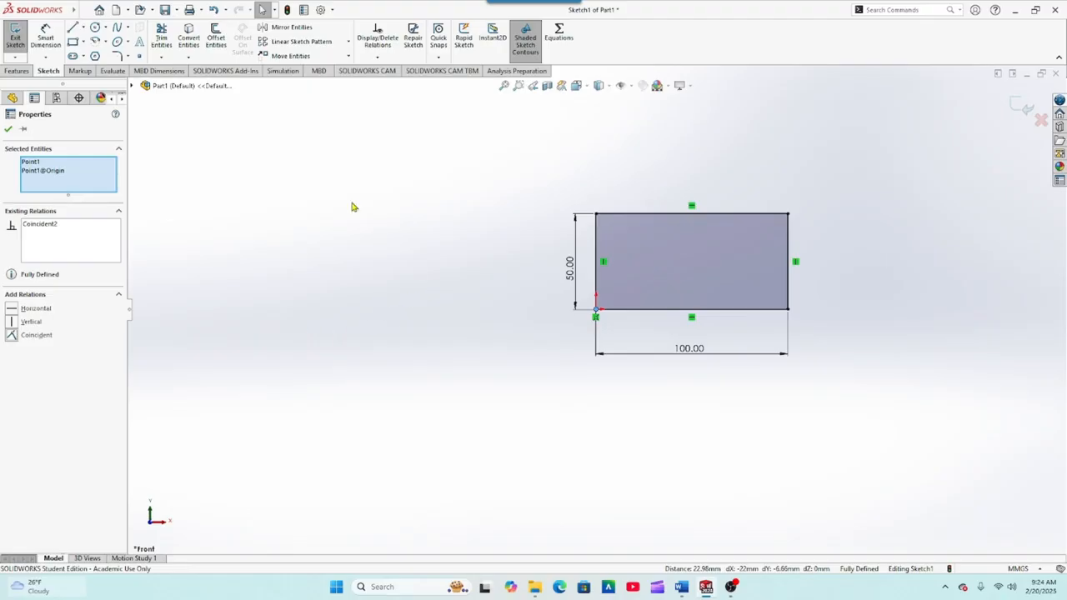
click(9, 130)
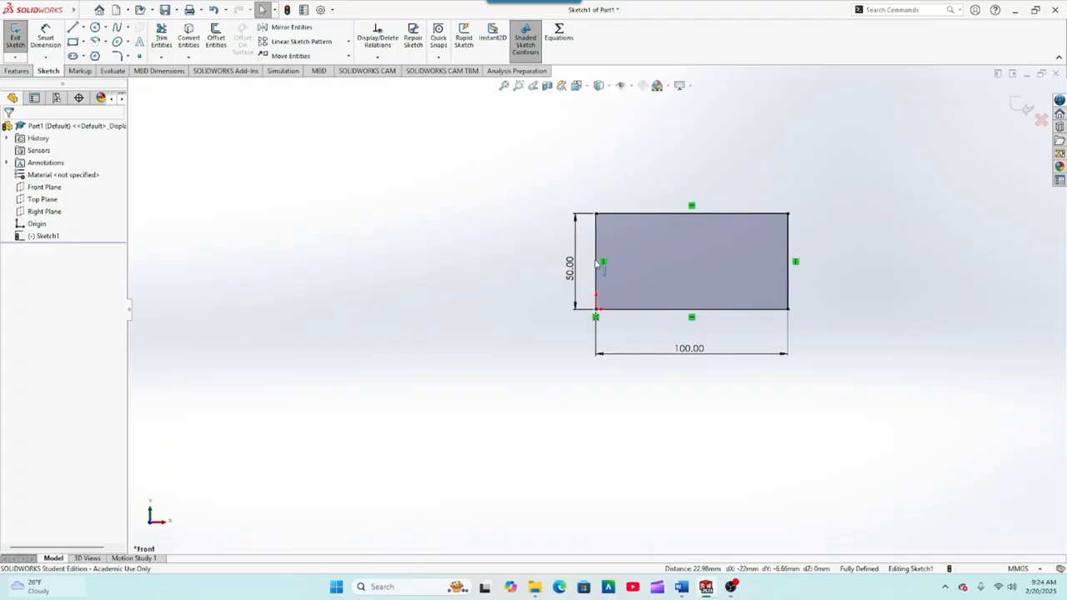
Delete the rectangle's width and height dimensions.
click(648, 356)
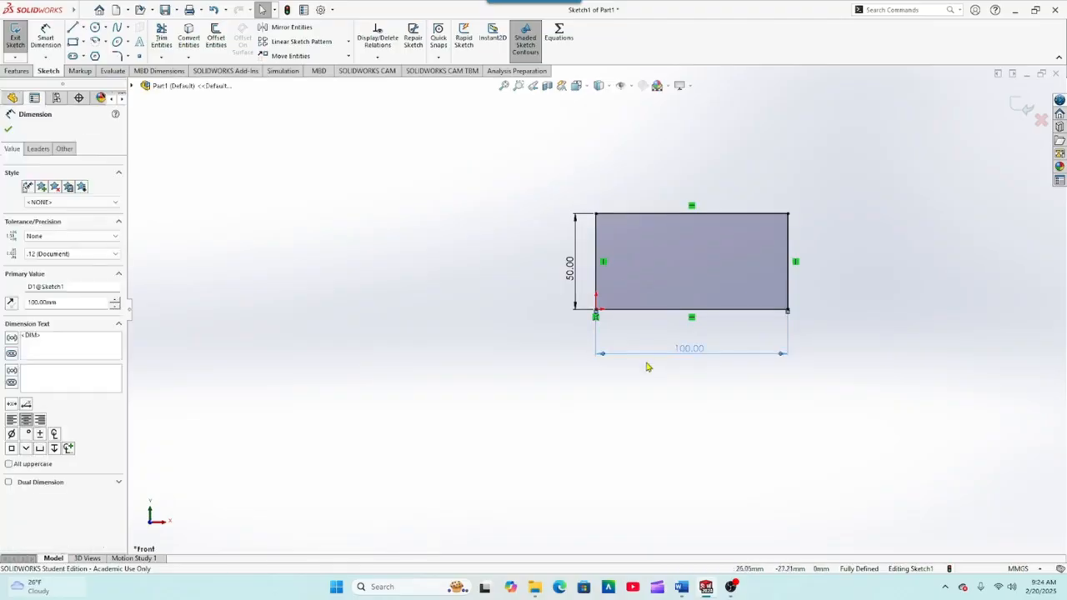
key(Delete)
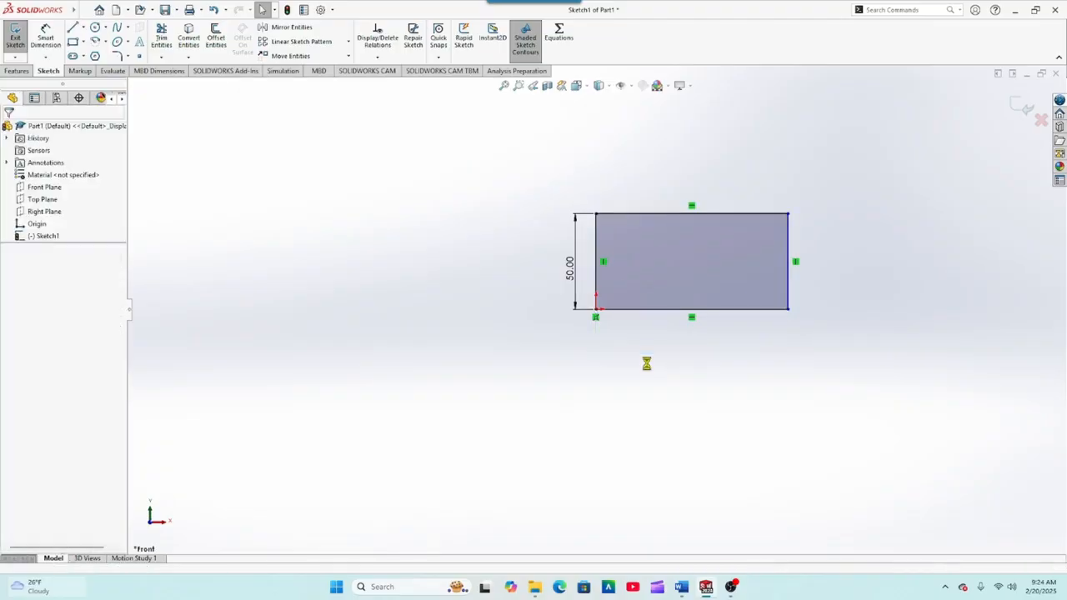
click(581, 296)
key(Delete)
Delete all four lines of the rectangle so that the sketch is empty.
click(636, 310)
key(Delete)
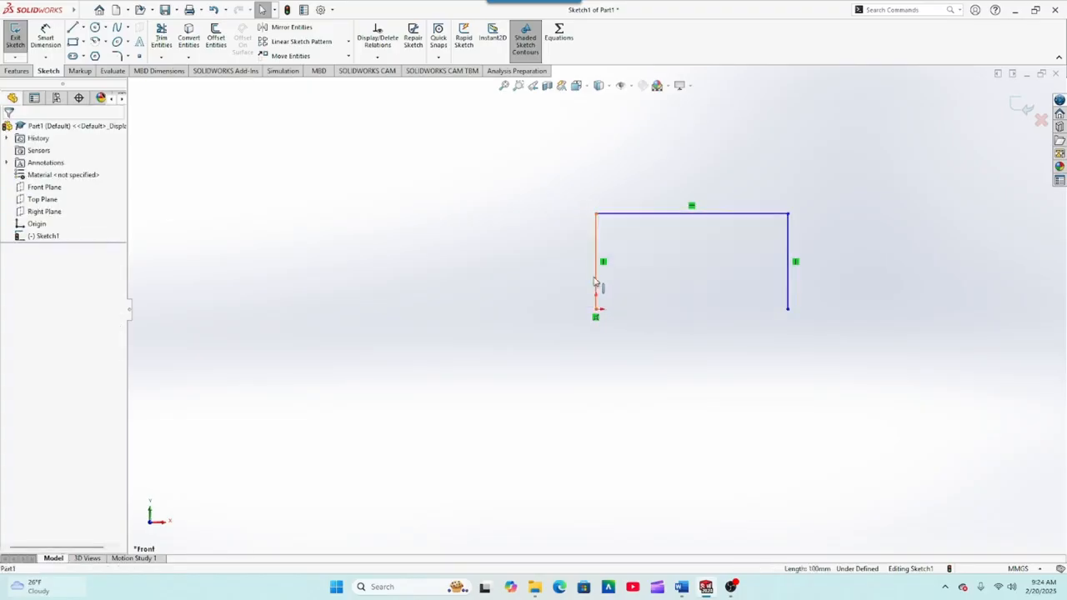
click(595, 282)
key(Delete)
click(642, 214)
key(Delete)
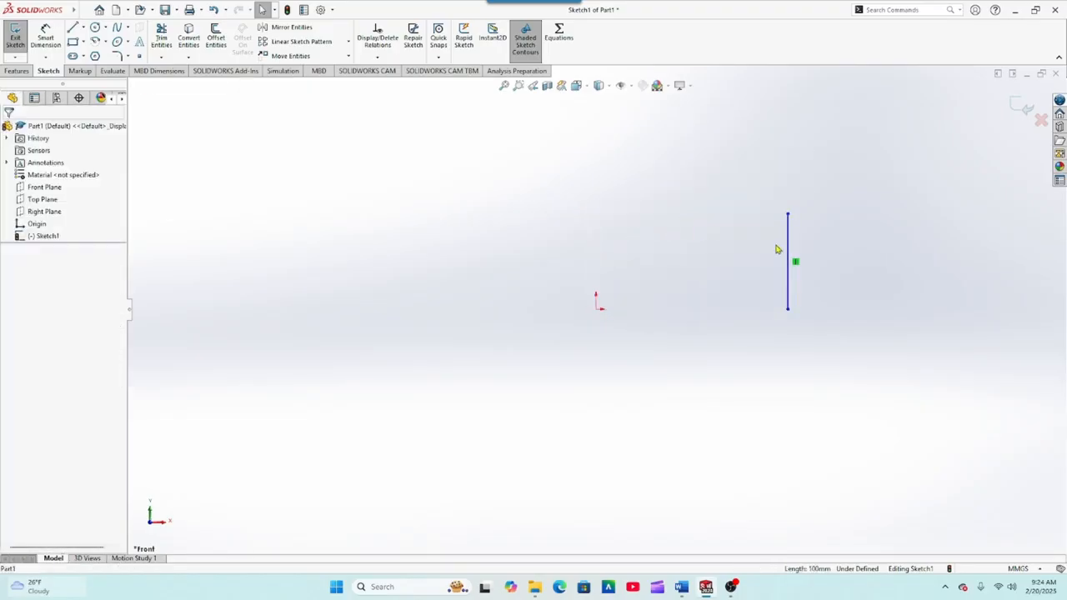
click(787, 252)
key(Delete)
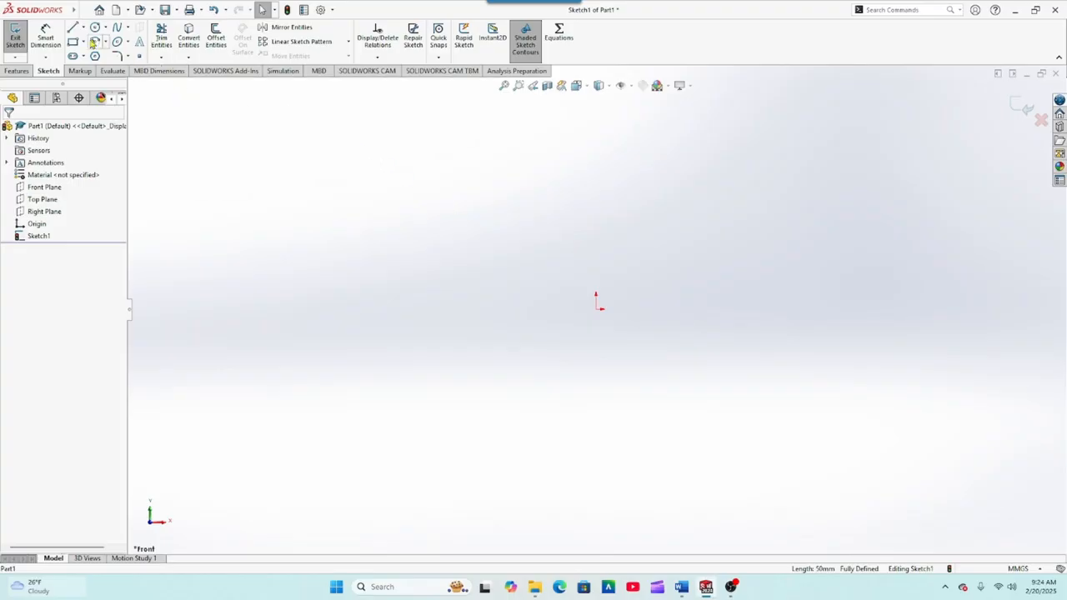
Sketch a horizontal line about 101 mm long rightward from the origin and a vertical line about 21 mm up from its end.
click(73, 29)
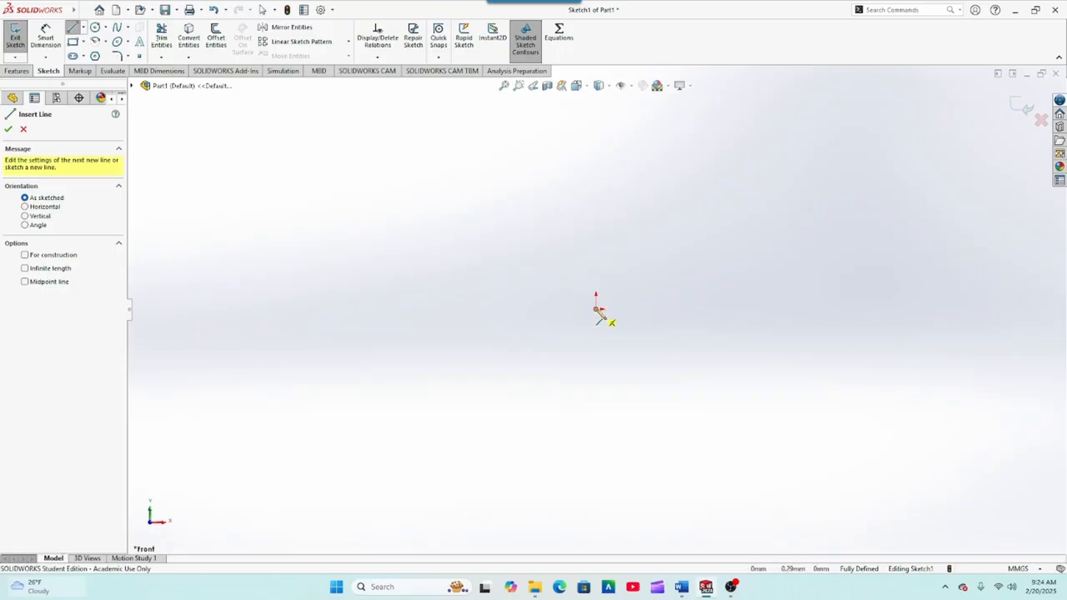
click(598, 310)
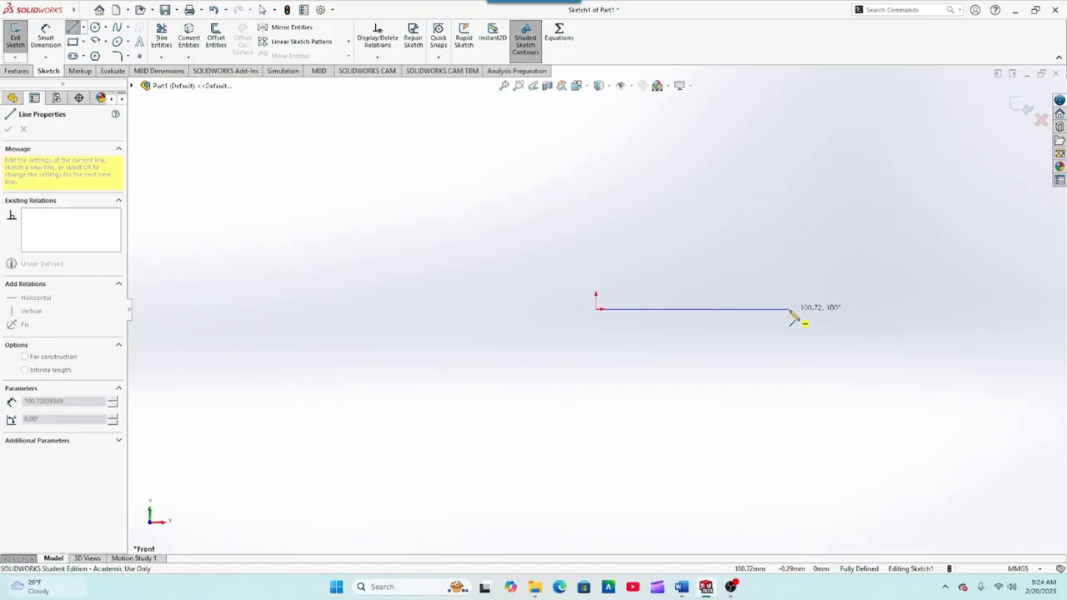
click(790, 309)
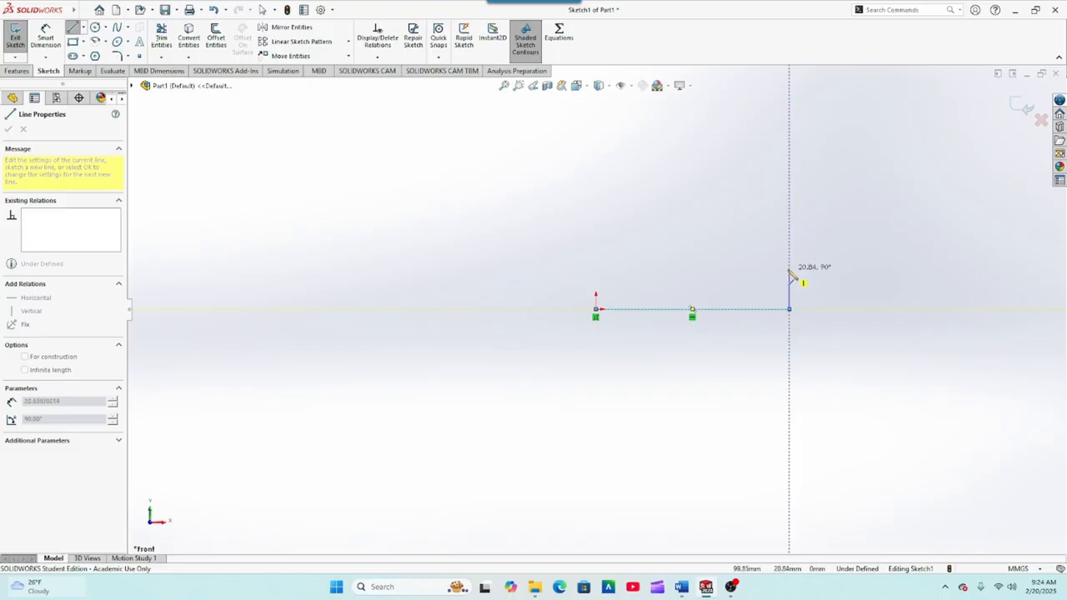
click(790, 275)
scroll(792, 279, down, 2)
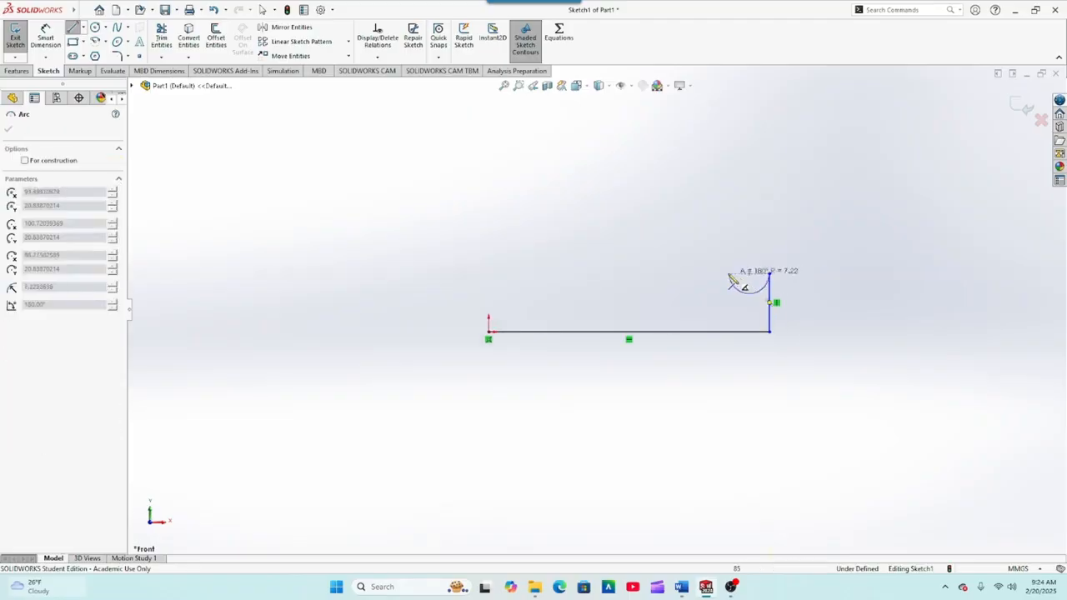
scroll(717, 275, down, 3)
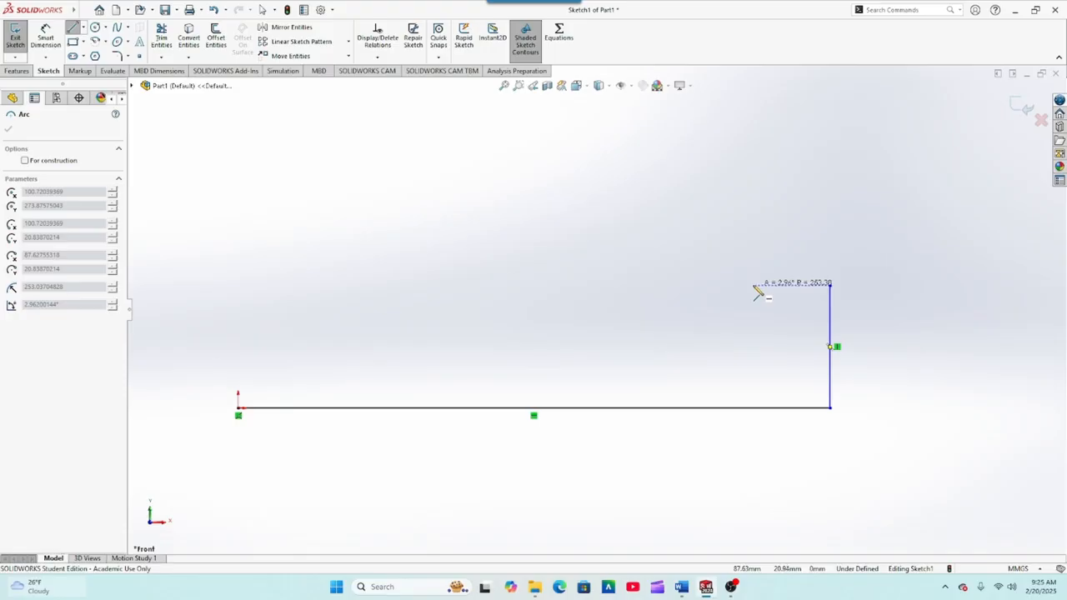
key(Escape)
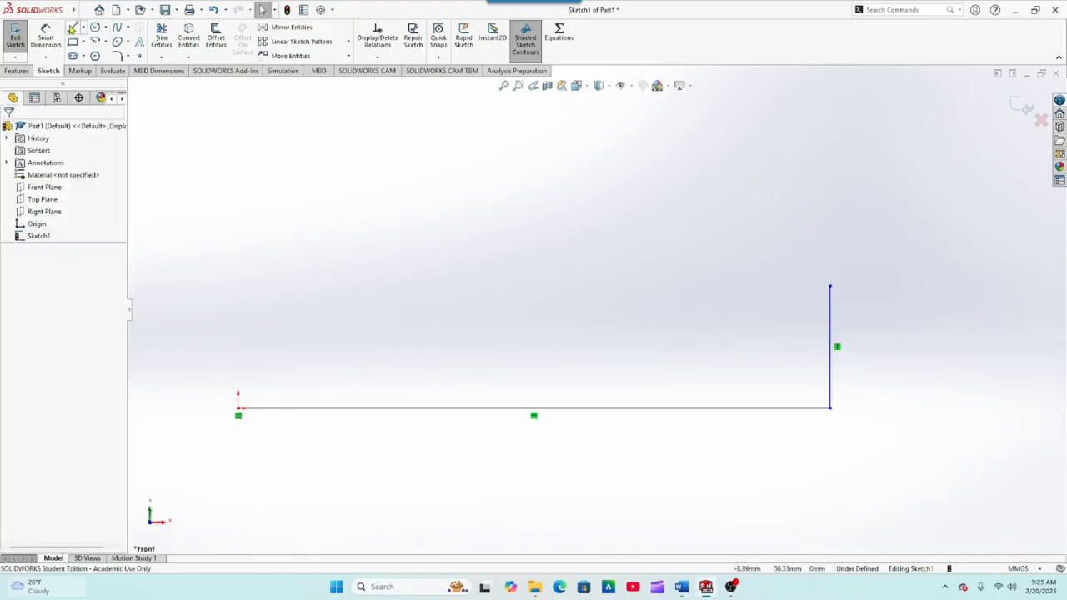
Continue the profile with lines from the vertical line's upper end: left, down partway, left again and up to a lower step level.
click(73, 28)
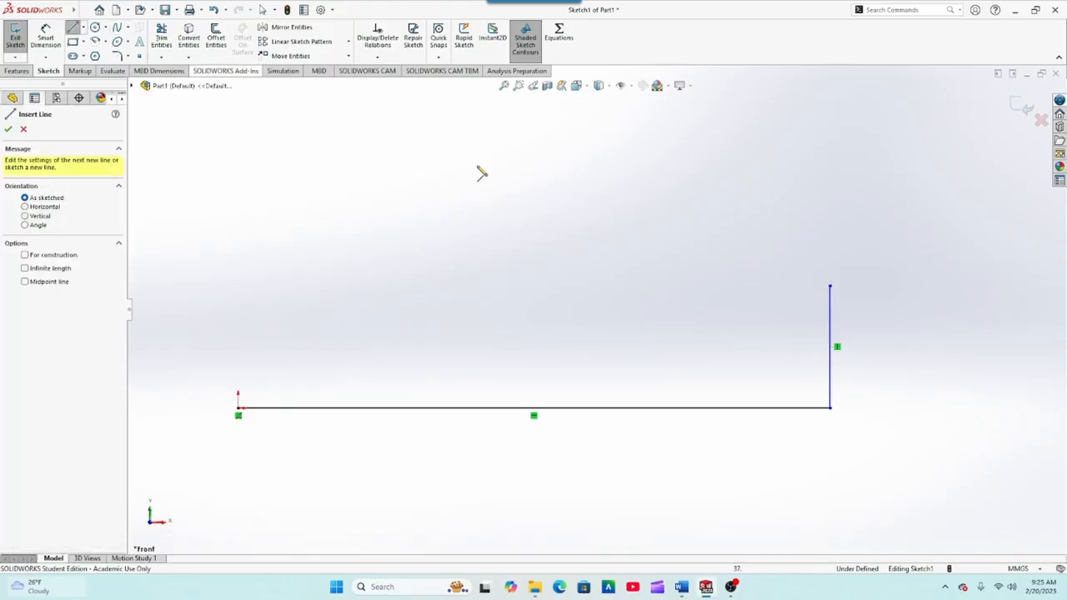
click(831, 288)
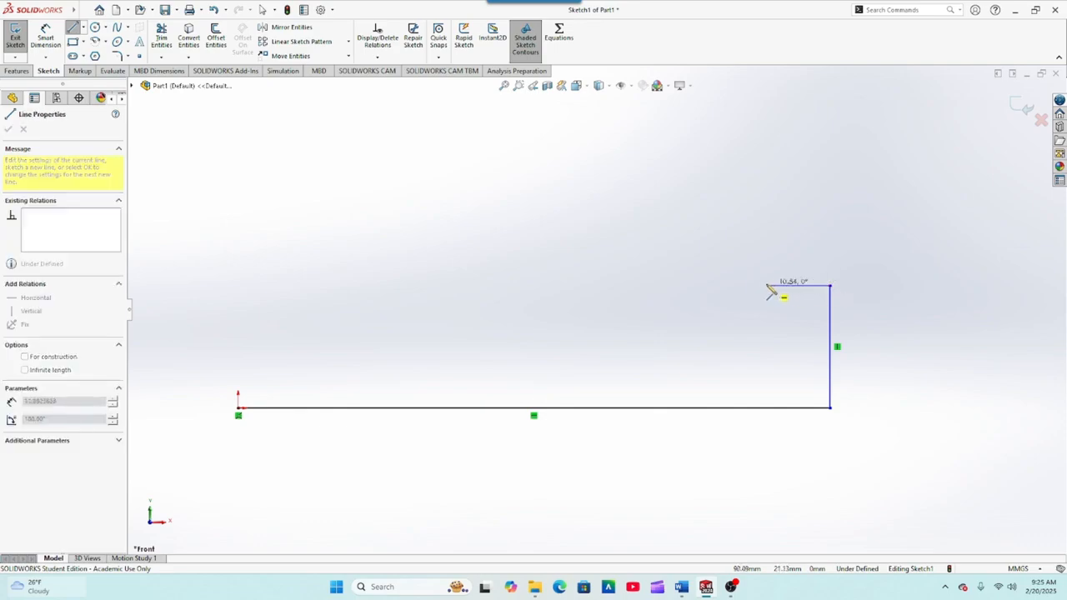
click(712, 286)
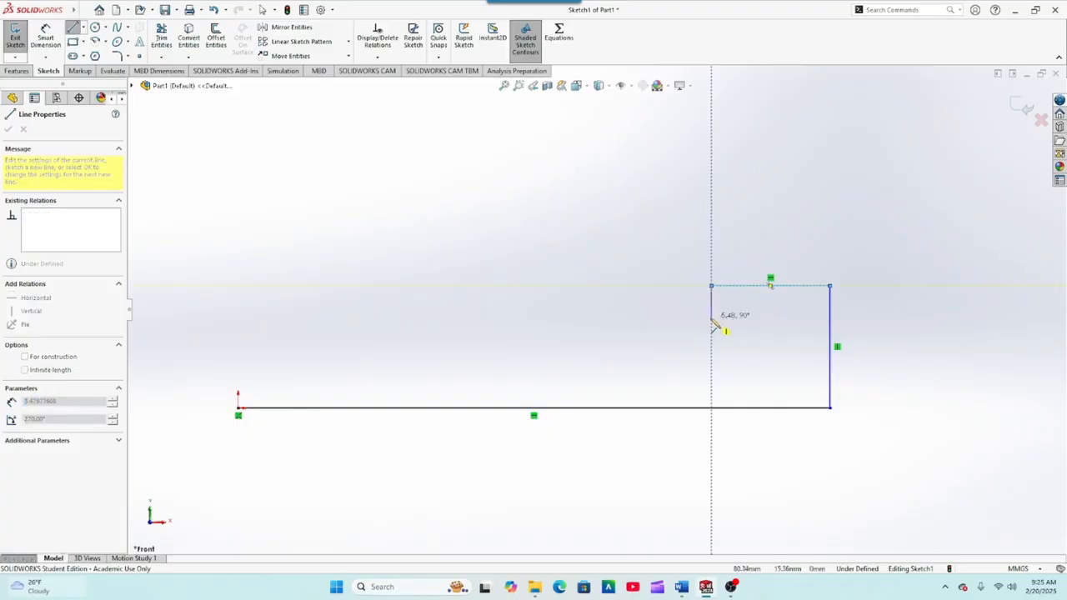
click(713, 363)
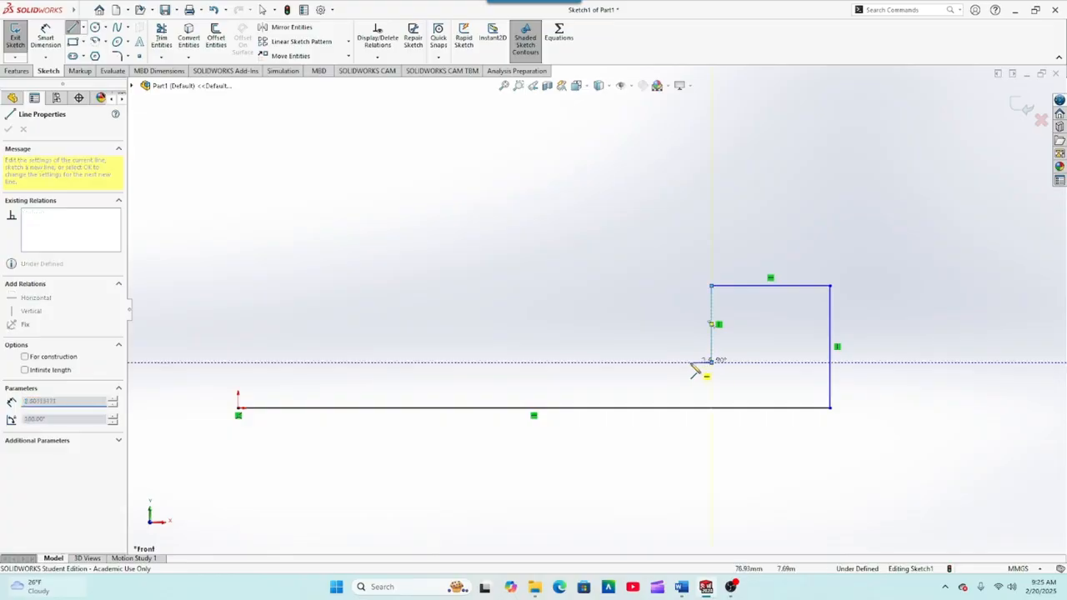
click(621, 362)
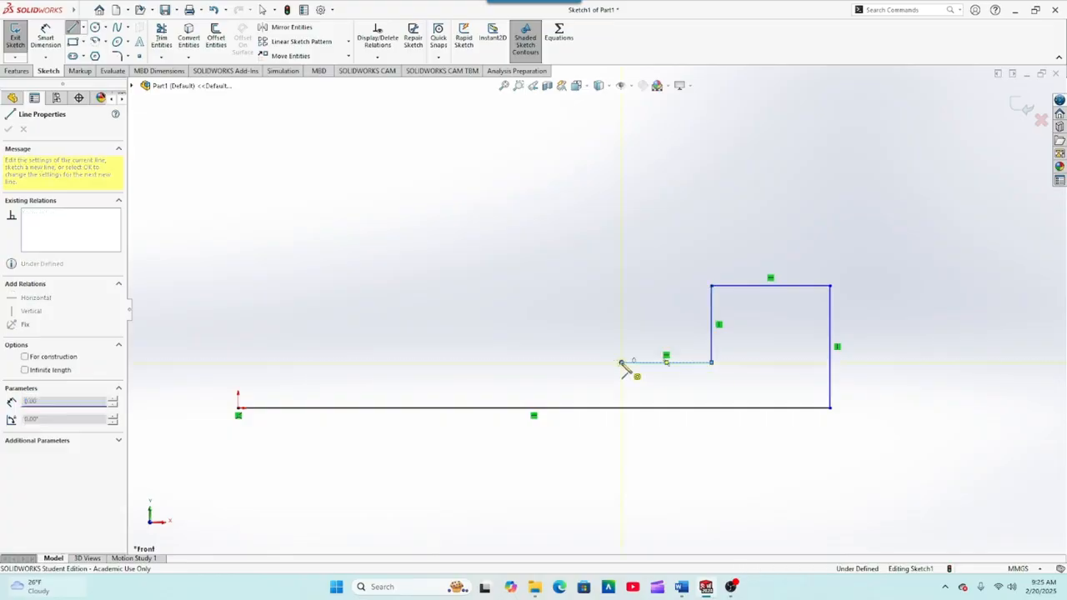
click(622, 314)
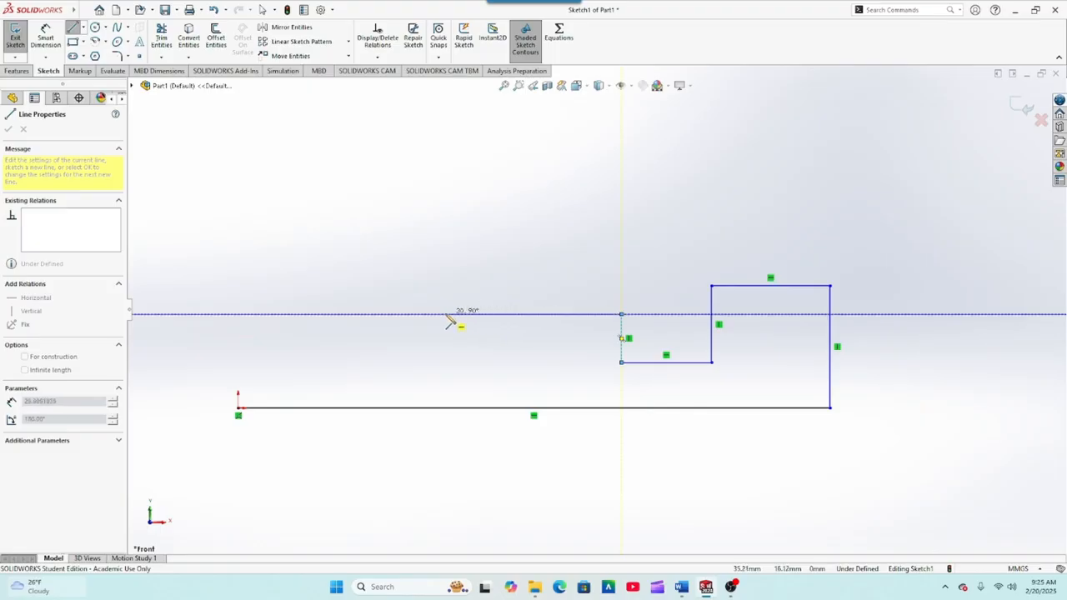
Continue the profile with lines about 30 mm left, about 8 mm down to the right notch floor's level, and about 15 mm left.
click(446, 315)
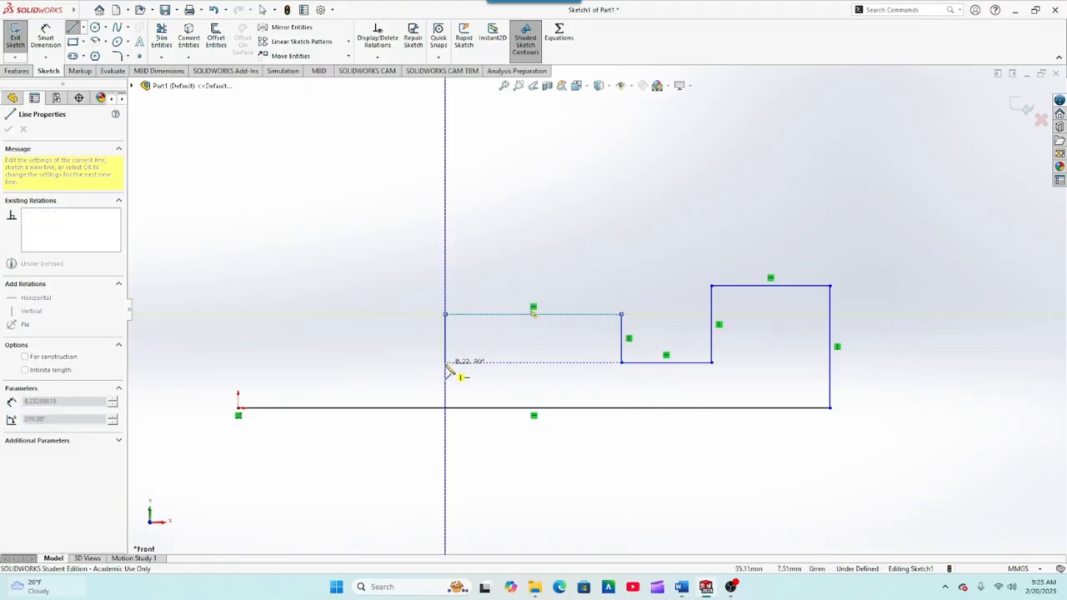
click(446, 361)
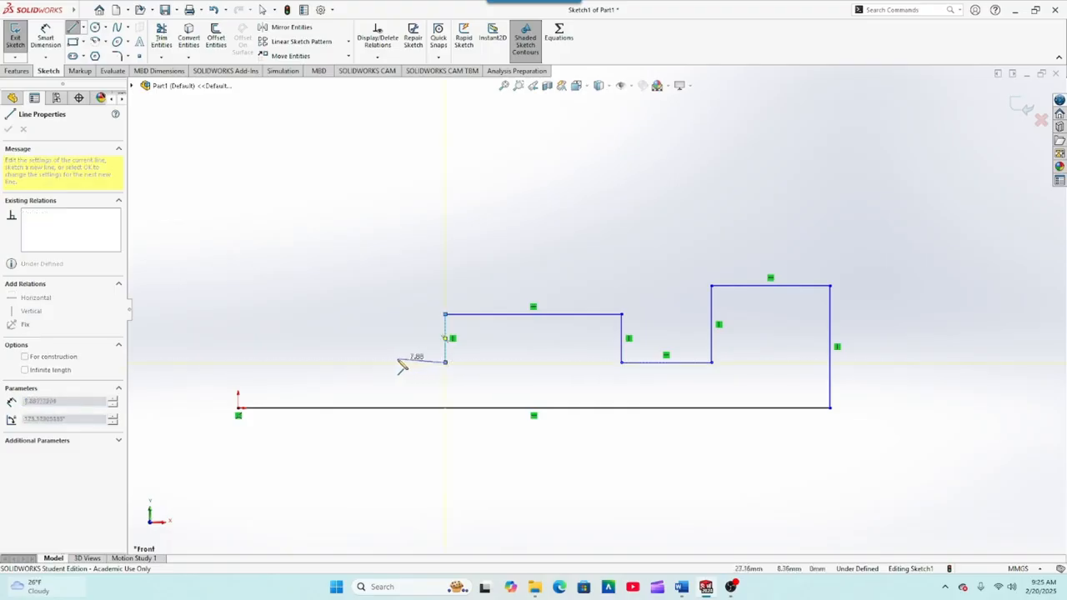
click(355, 362)
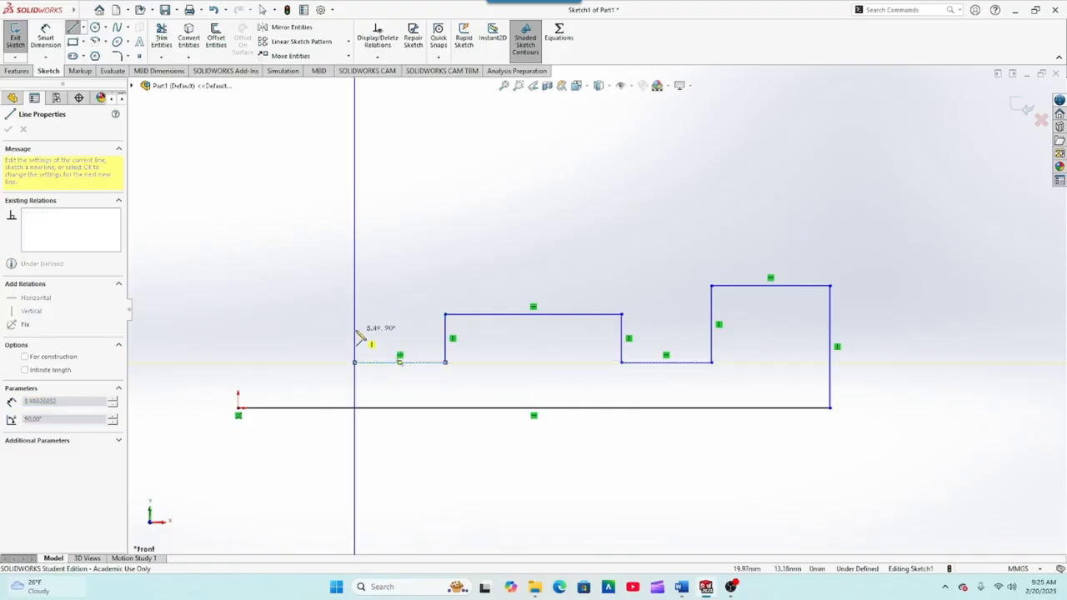
Complete the profile with a line up to the right block's top level, one about 20 mm left, and one down to the origin.
click(355, 286)
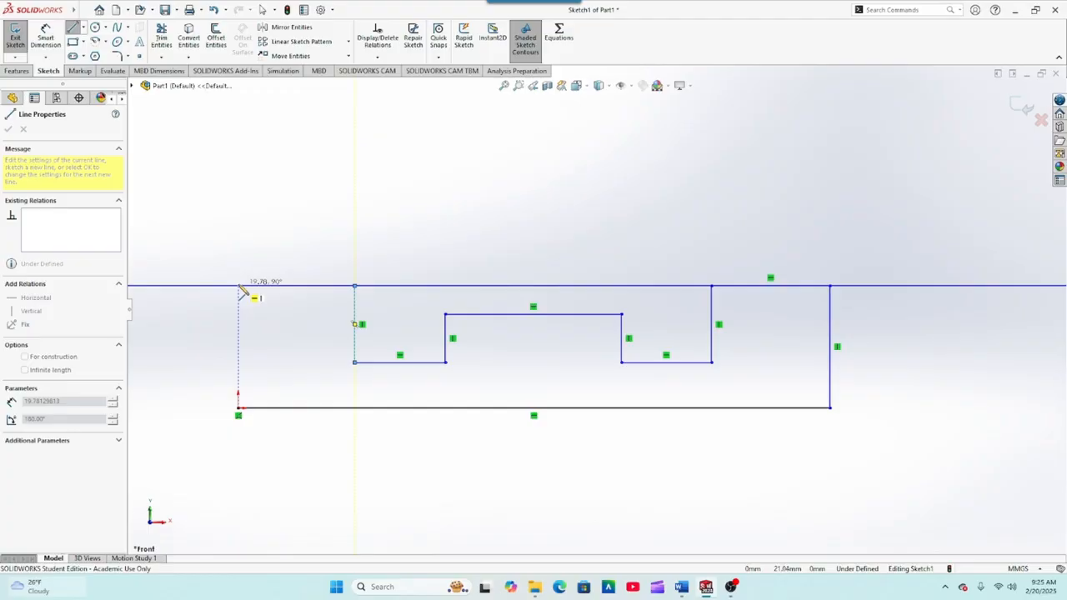
click(239, 286)
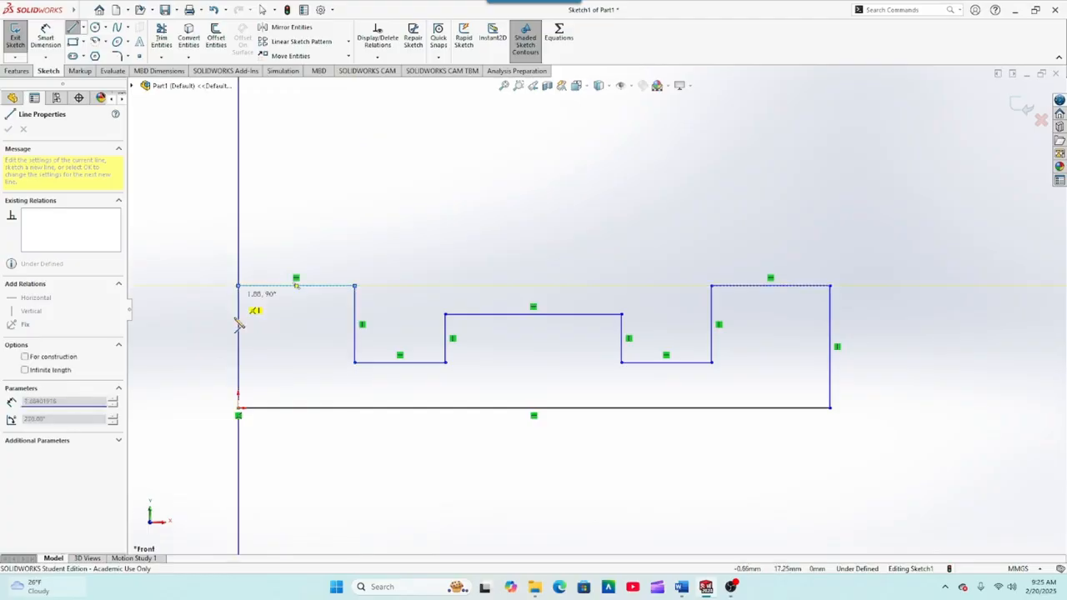
click(239, 408)
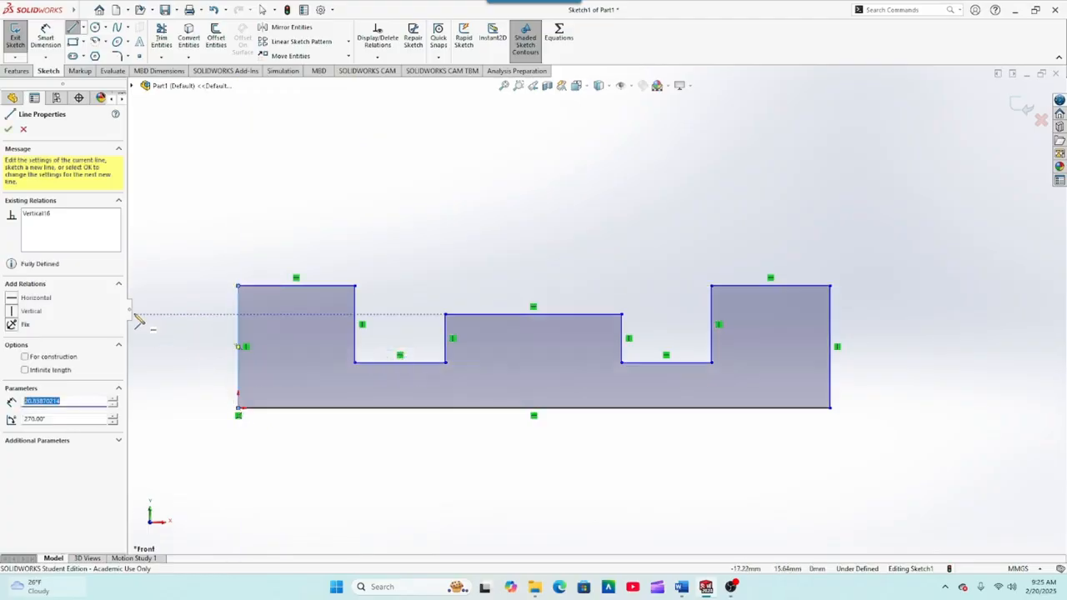
click(11, 131)
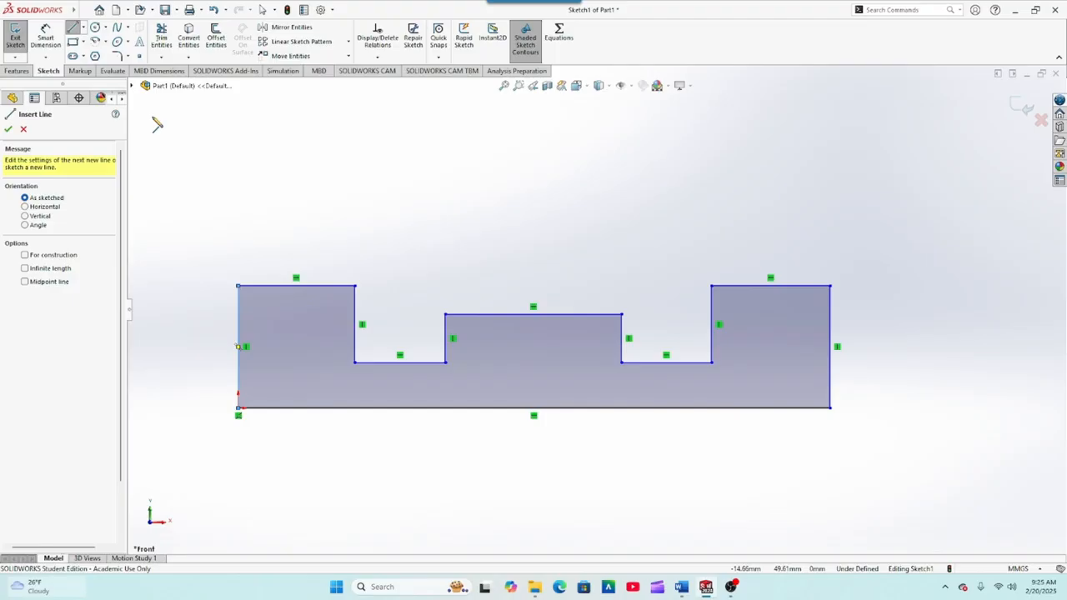
click(9, 134)
Dimension the profile's bottom line to 100 mm and its right outer edge to 20 mm.
click(45, 37)
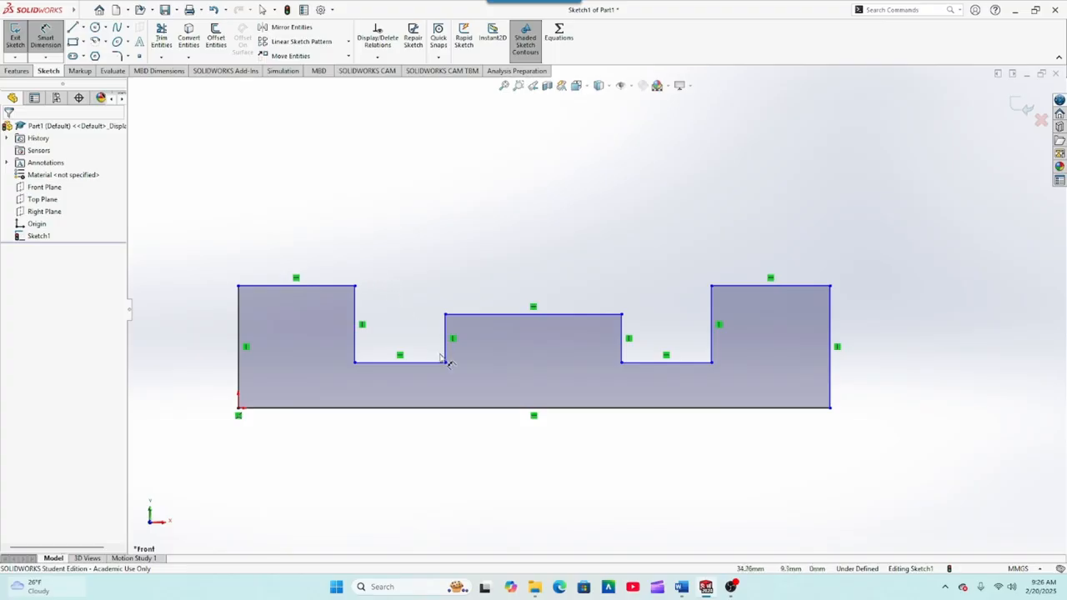
click(485, 410)
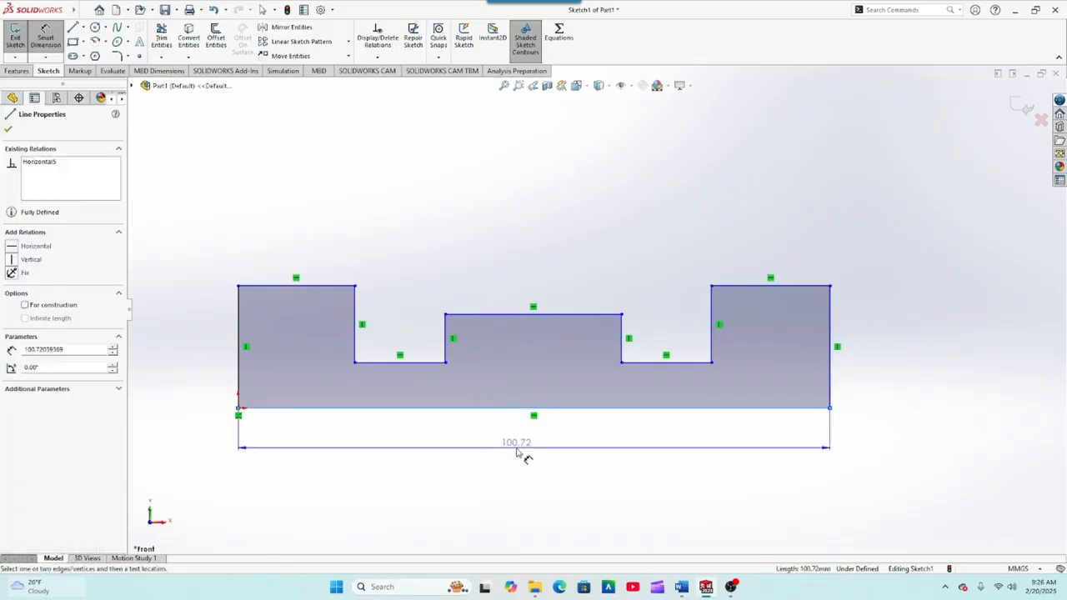
click(523, 450)
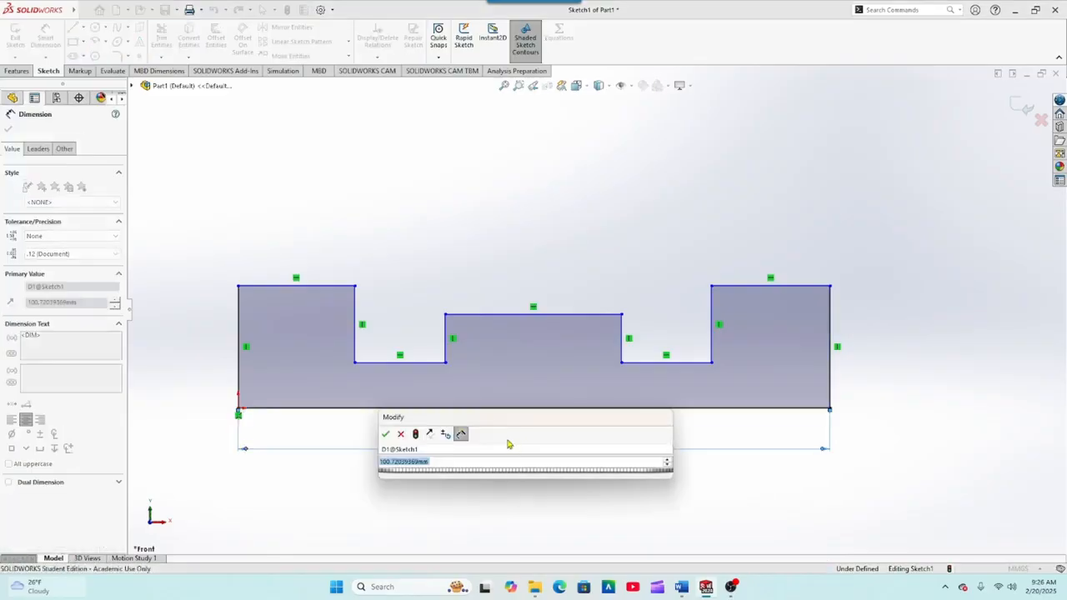
text(100)
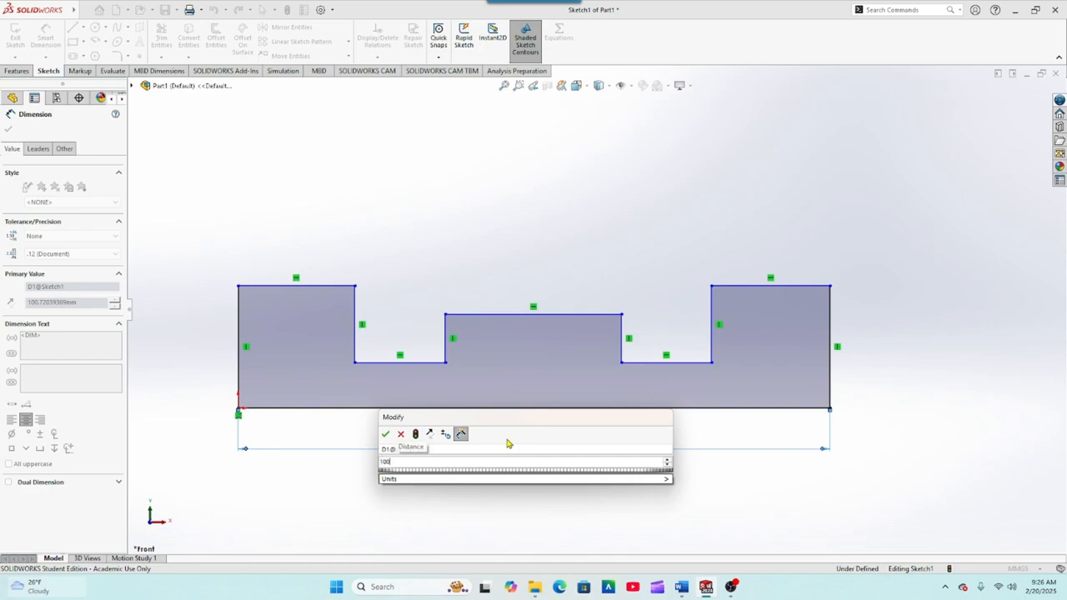
key(Return)
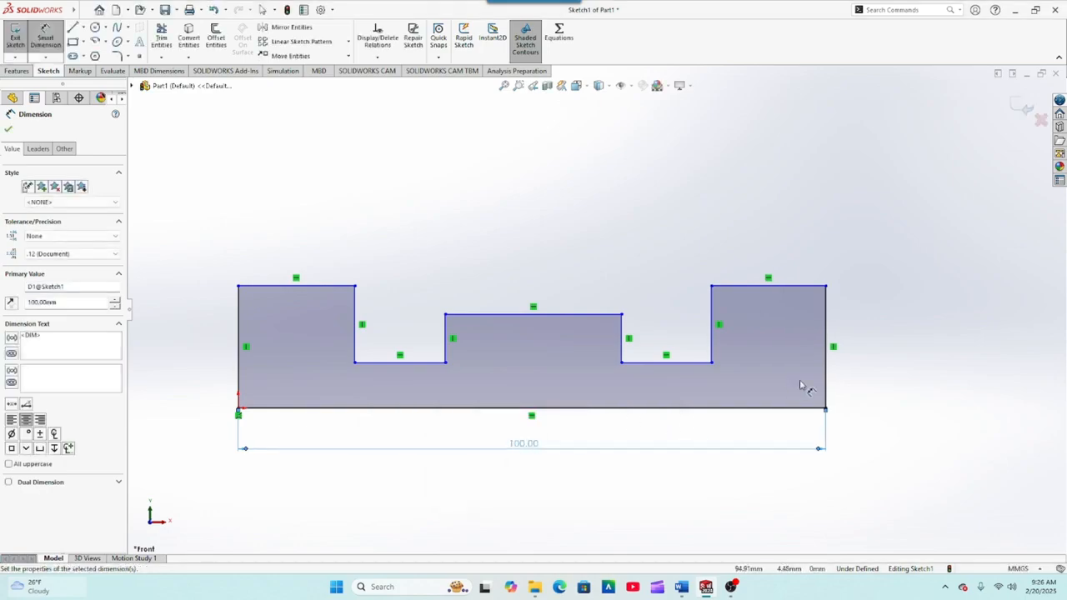
click(826, 383)
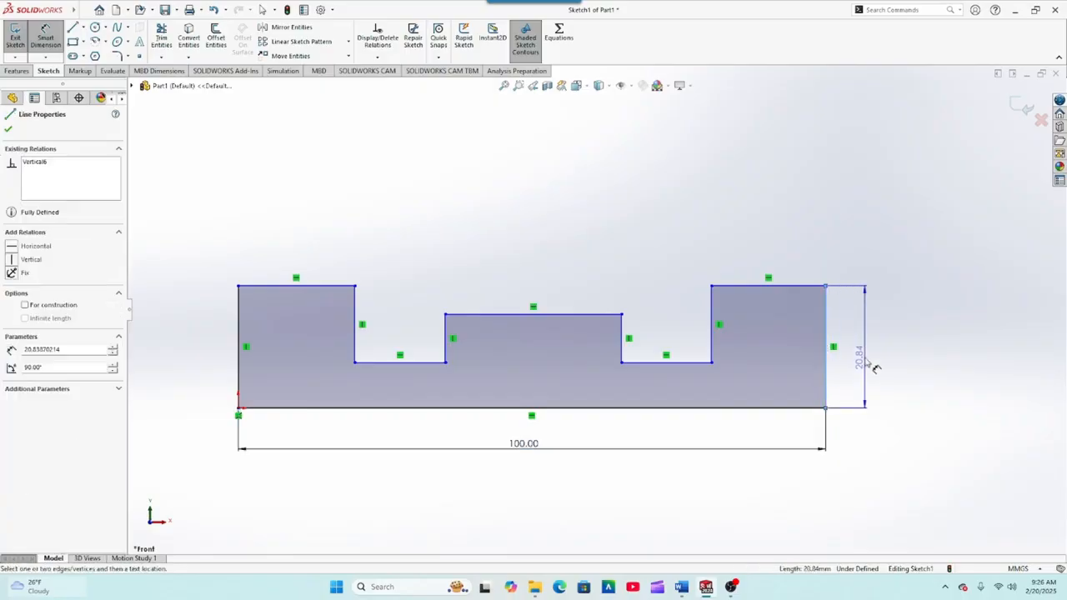
click(873, 364)
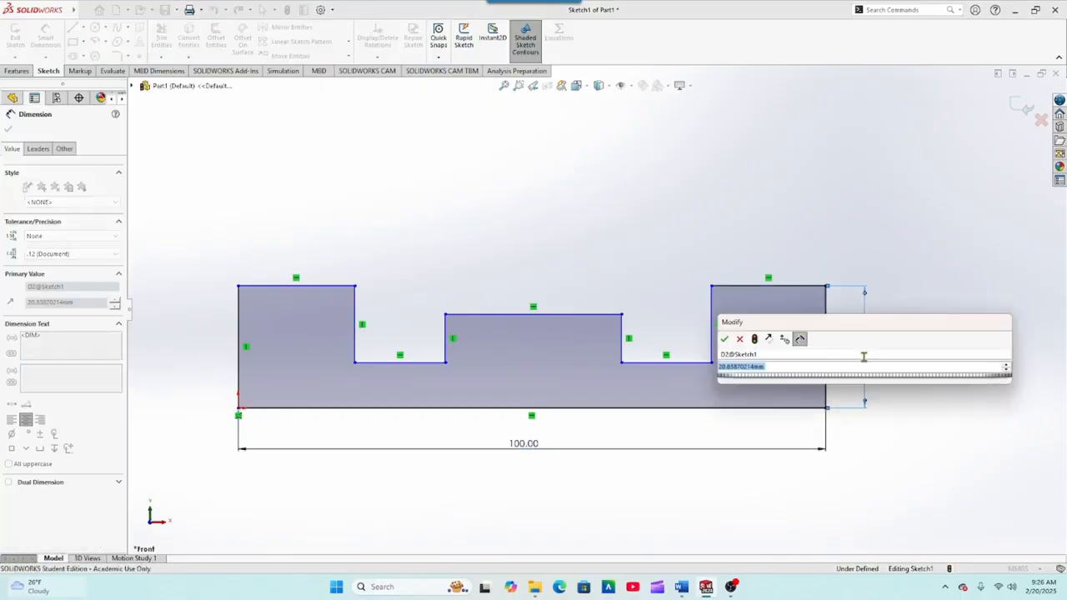
text(20)
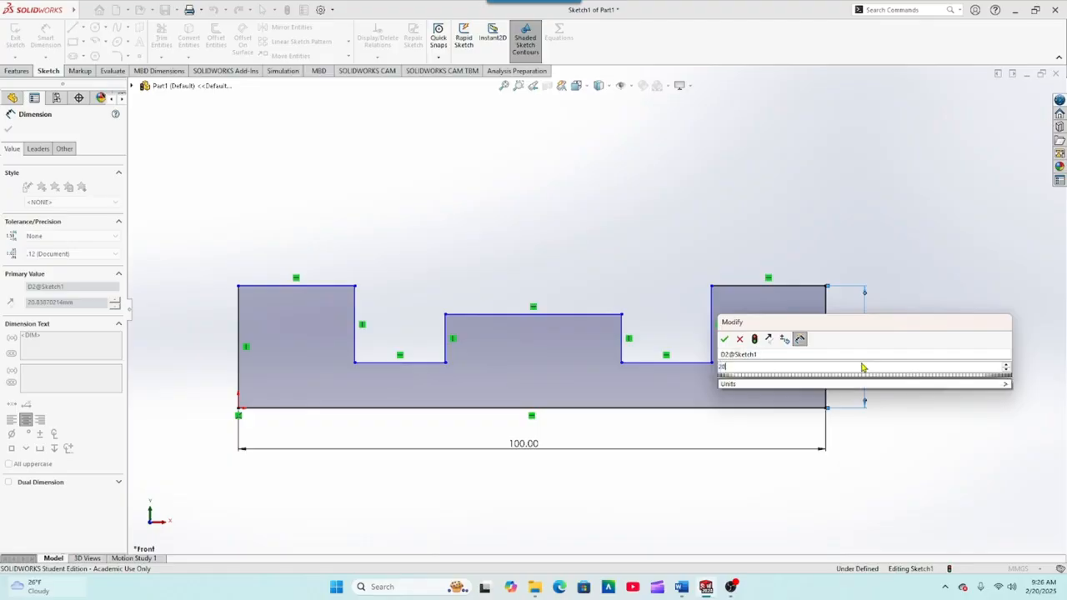
key(Return)
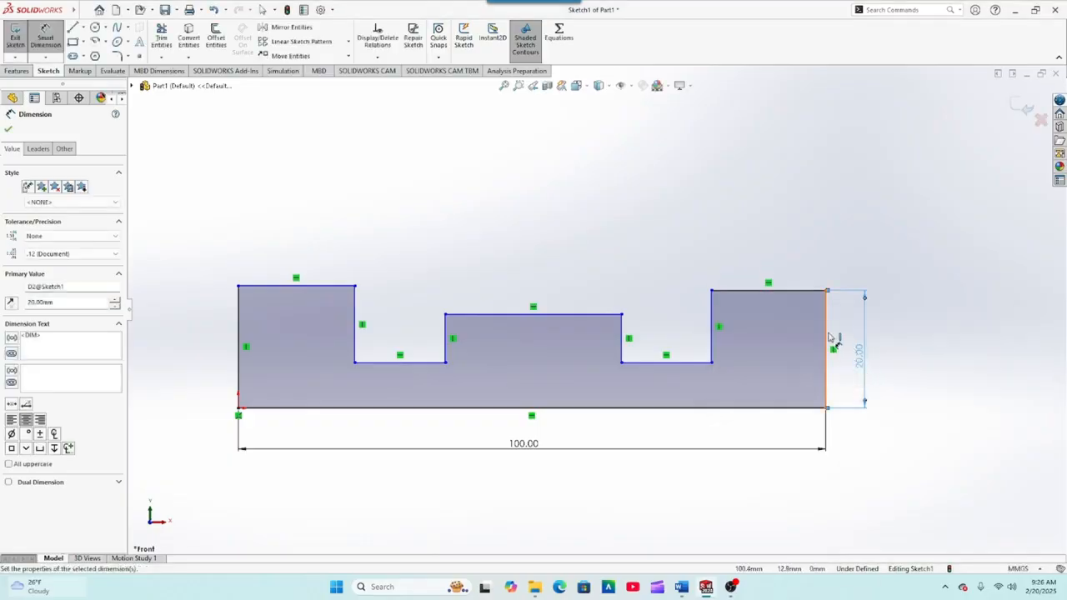
Dimension the right block's top edge to 20 mm and its inner vertical edge to 13 mm.
click(802, 291)
click(771, 270)
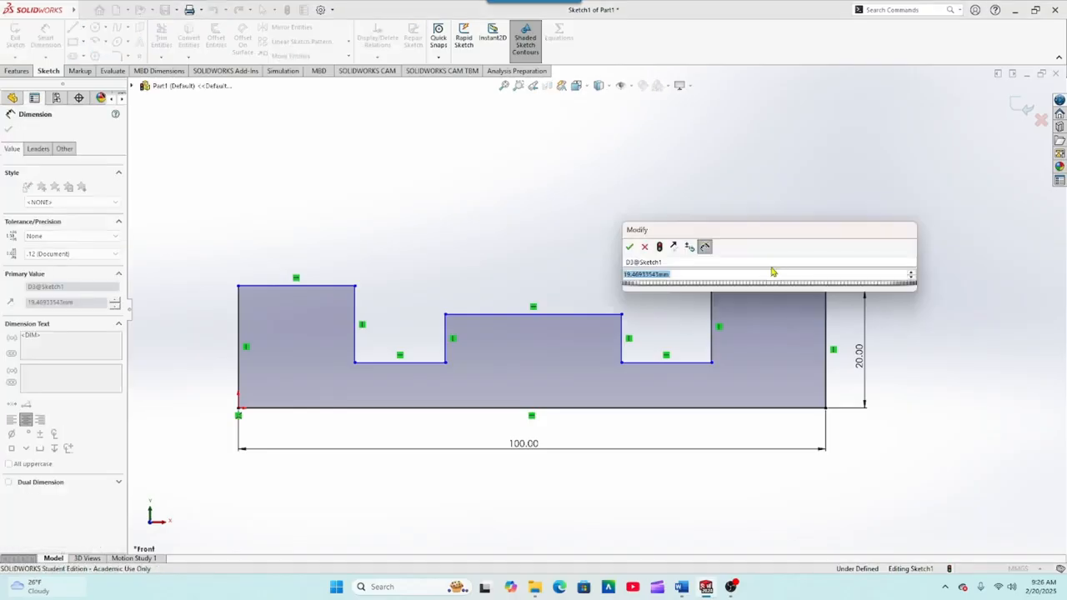
text(20)
key(Return)
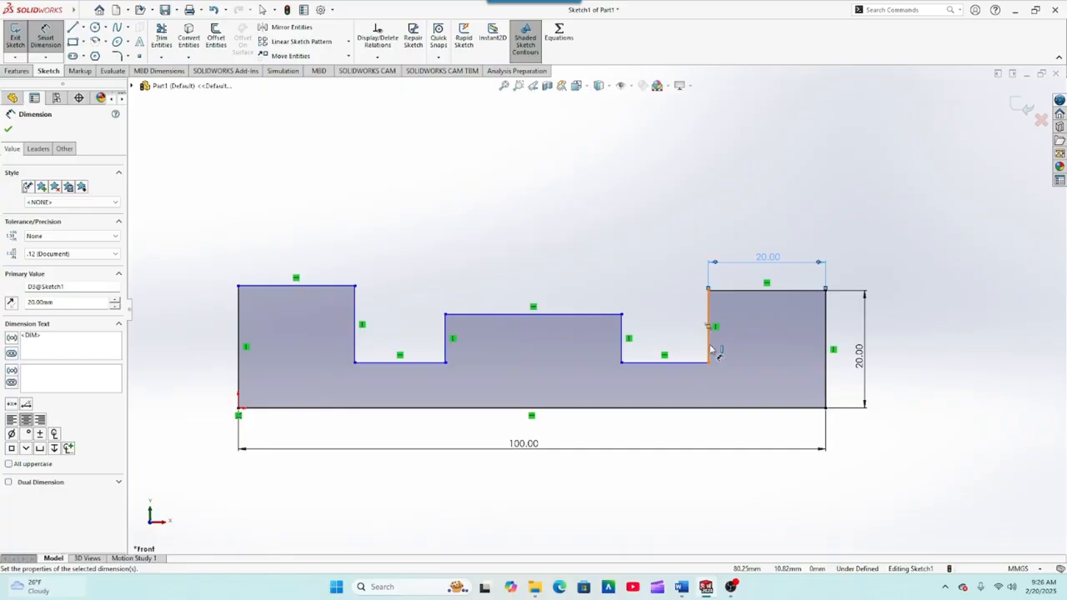
click(710, 350)
click(734, 332)
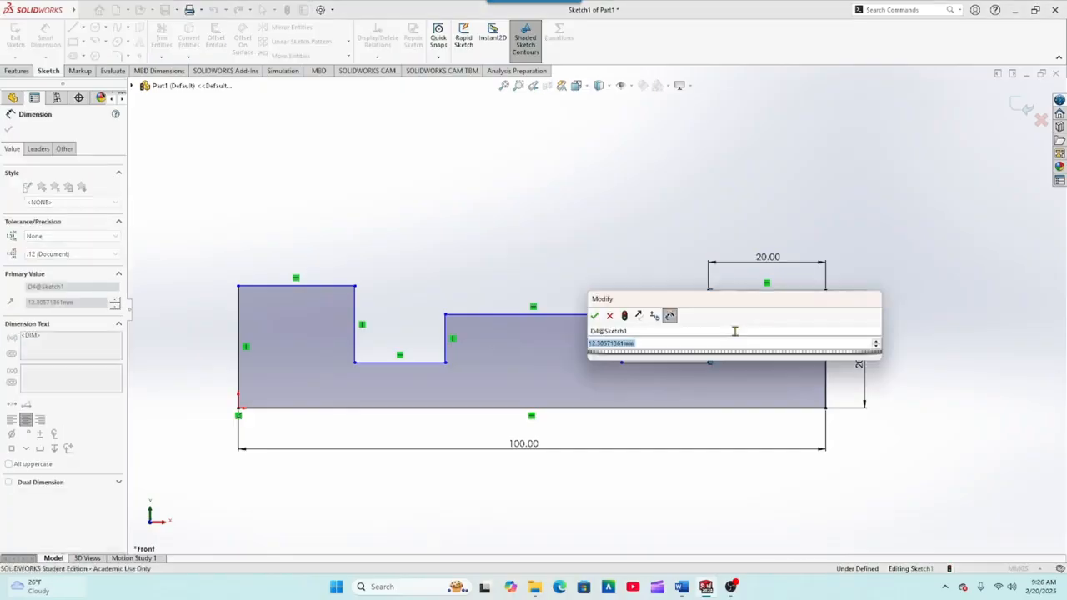
text(13)
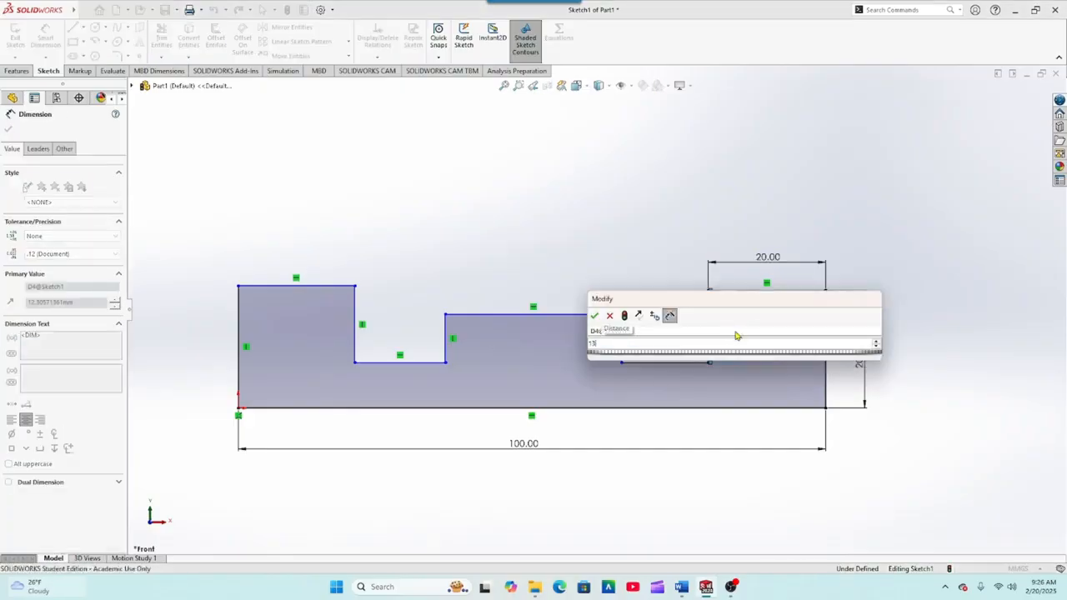
key(Return)
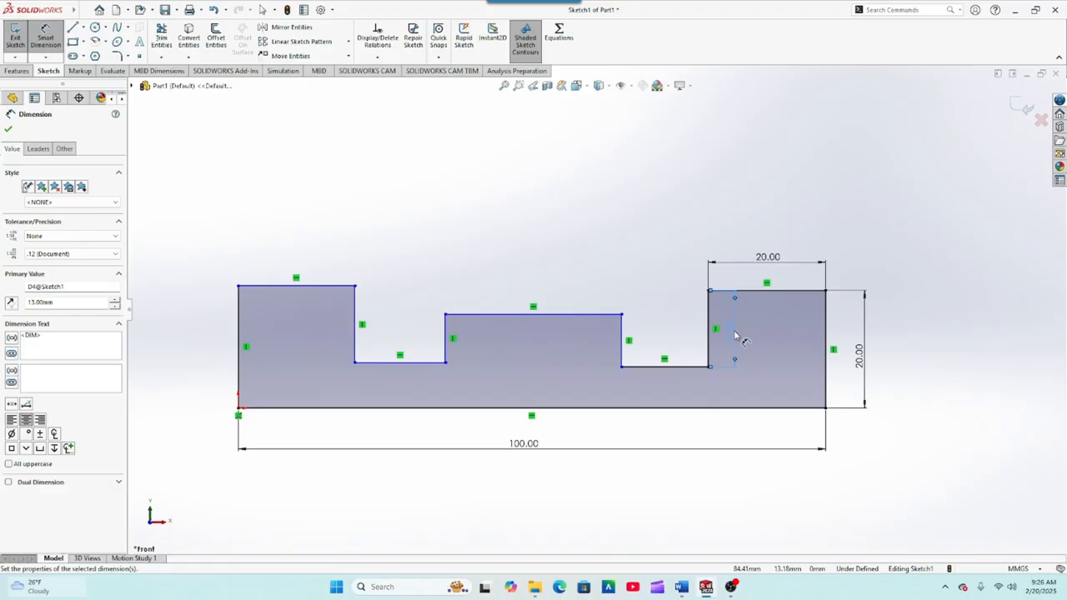
Dimension the right notch's floor to 15 mm and the middle block's right vertical edge to 8 mm.
click(698, 368)
click(670, 388)
text(15)
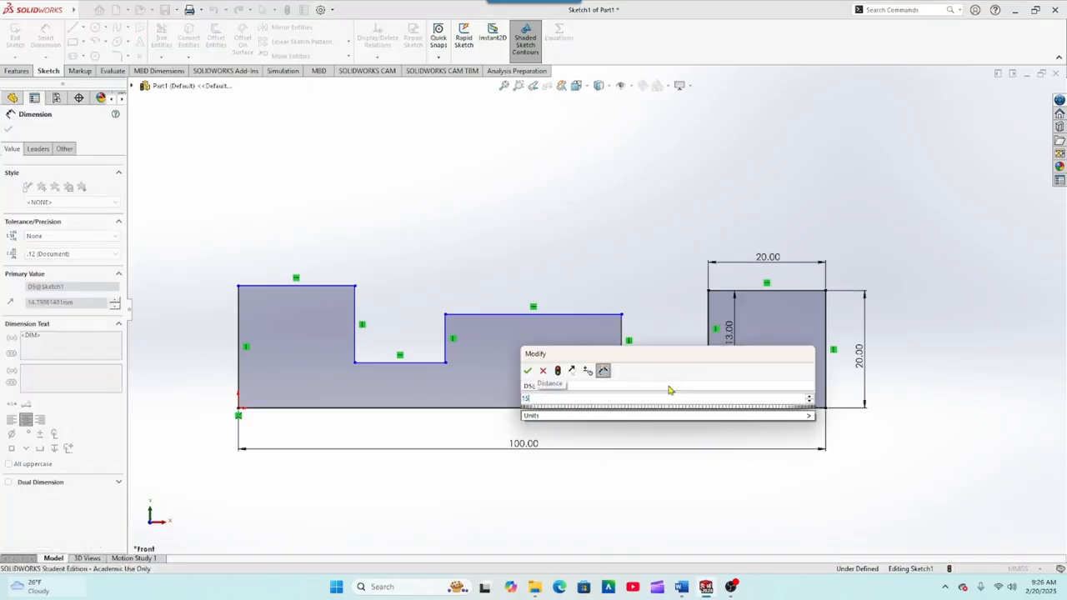
key(Return)
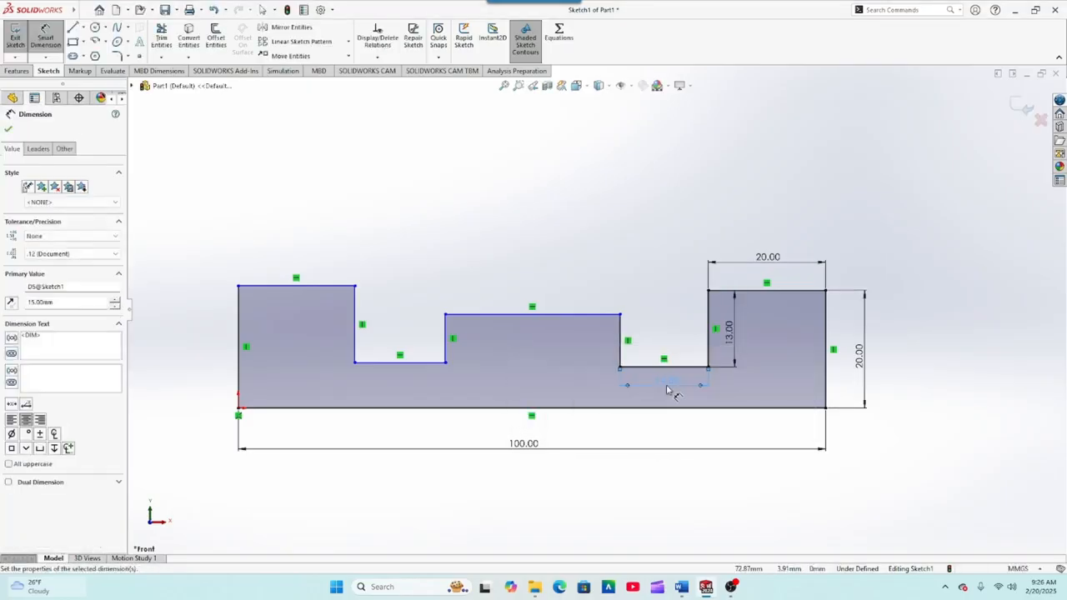
click(619, 342)
click(597, 346)
text(8)
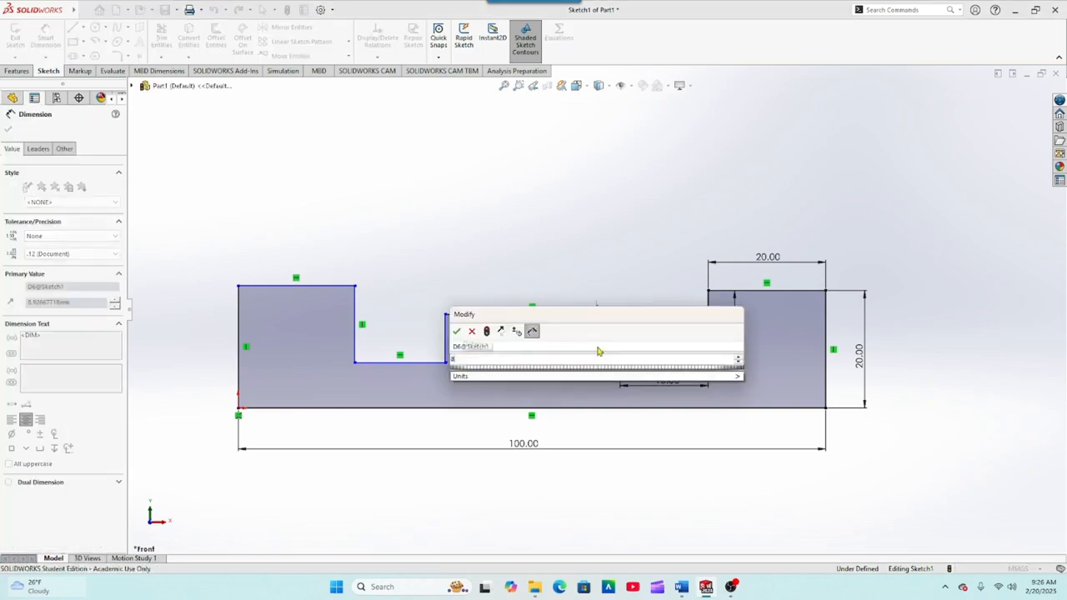
key(Return)
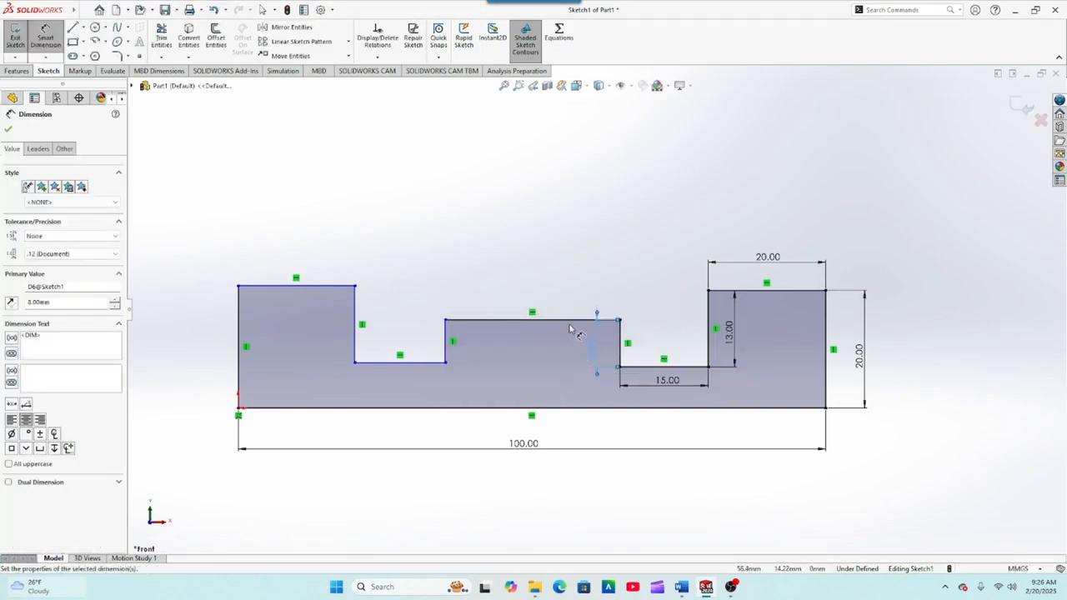
Dimension the middle block's top edge to 30 mm and its left vertical edge to 8 mm.
click(574, 320)
click(542, 294)
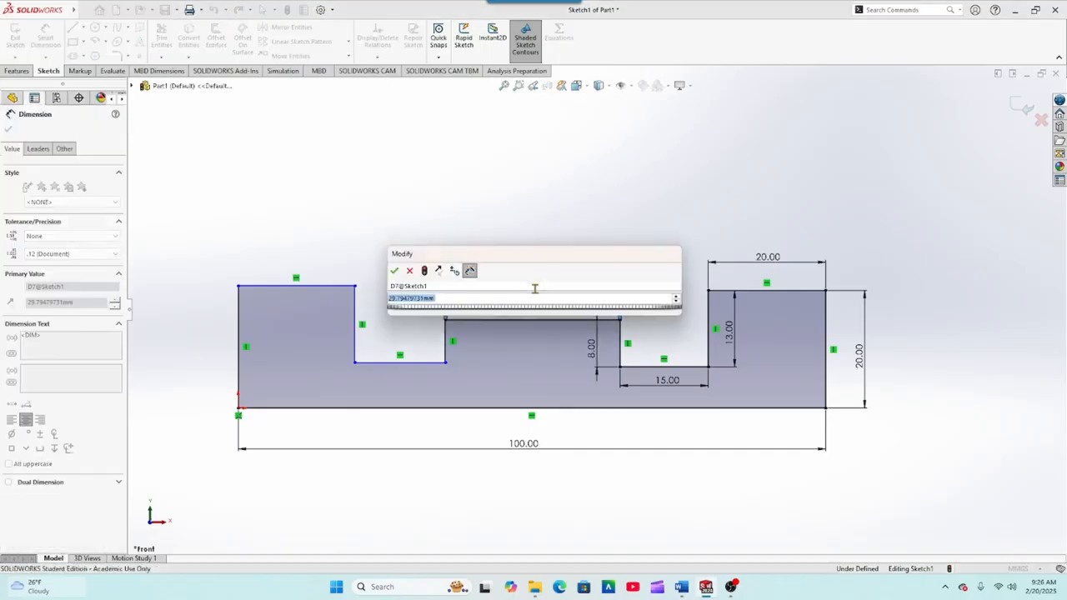
text(30)
key(Return)
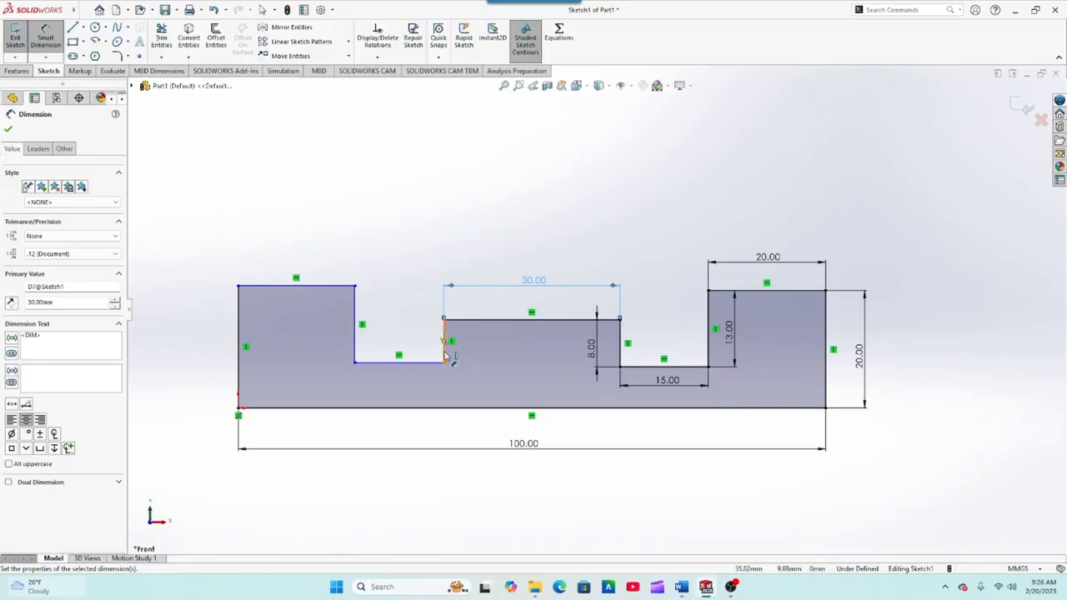
click(444, 357)
click(470, 348)
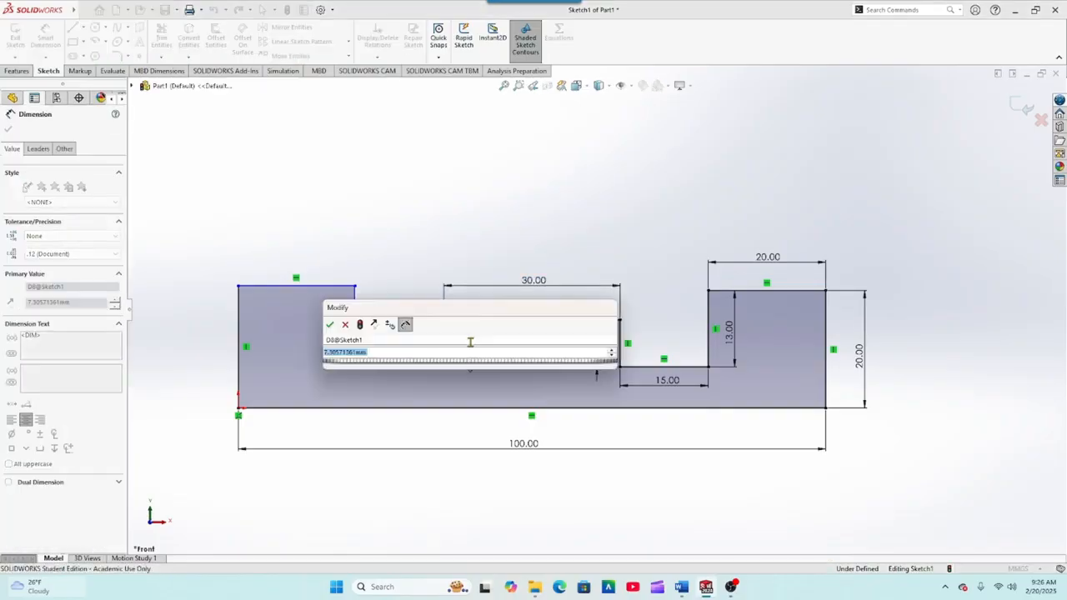
text(8.0)
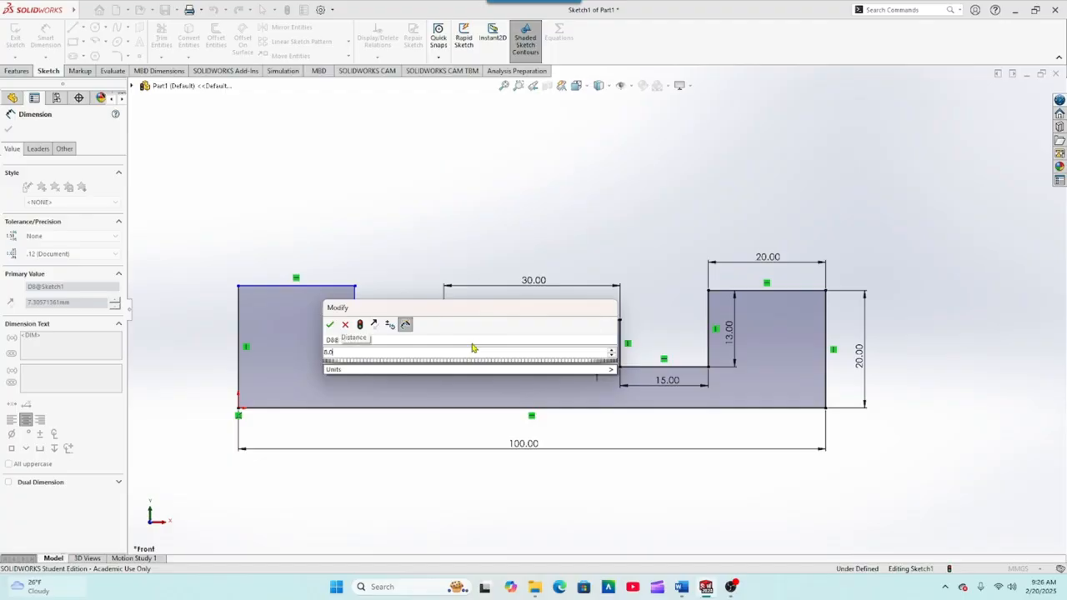
key(Return)
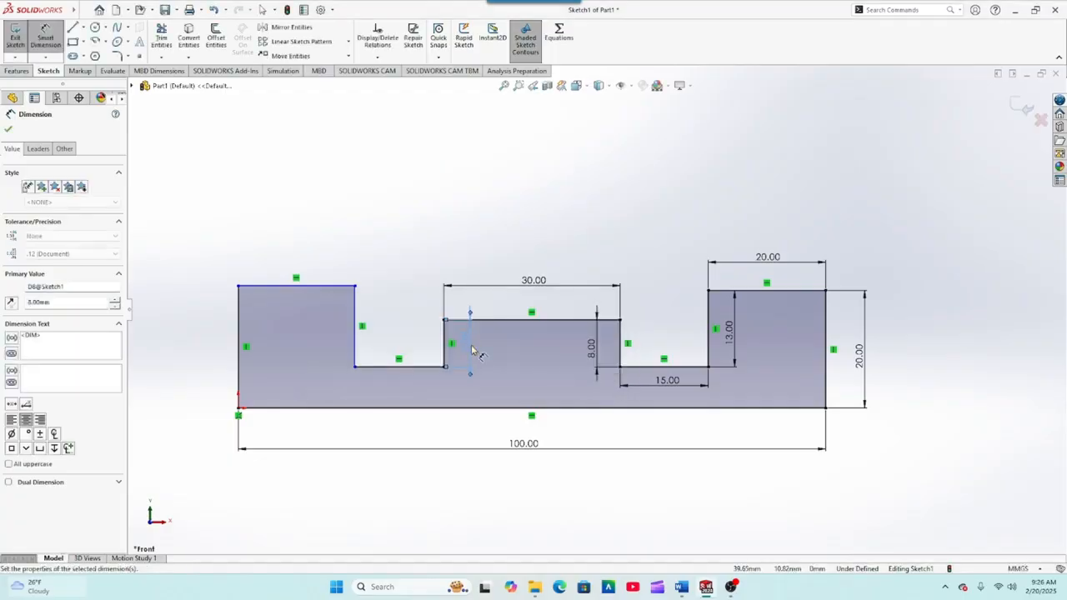
Dimension the left notch's floor to 15 mm and the left block's inner vertical edge to 13 mm.
click(427, 369)
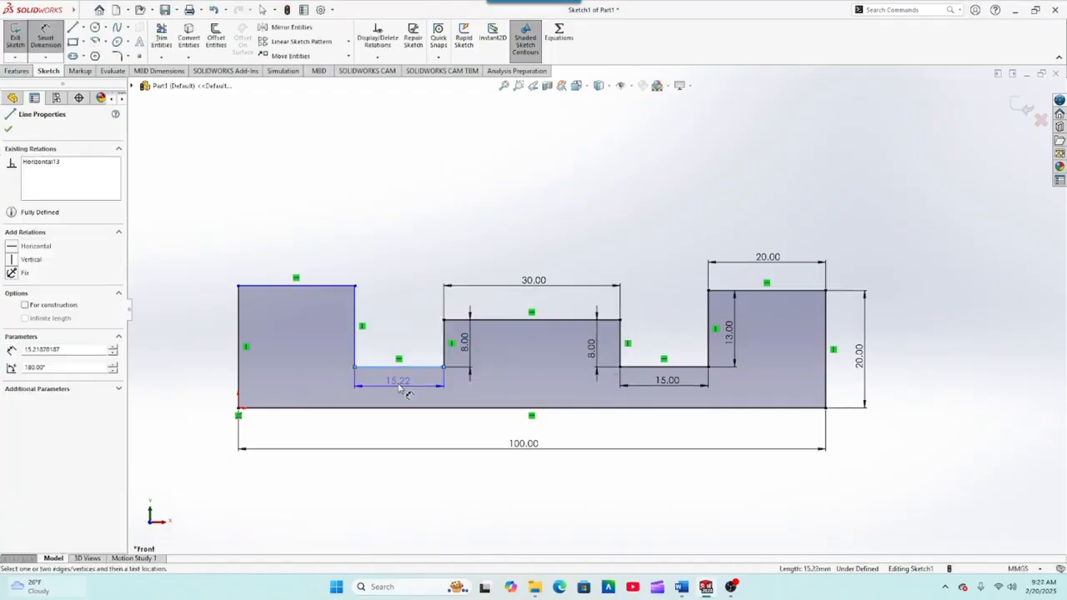
click(400, 385)
text(15)
key(Return)
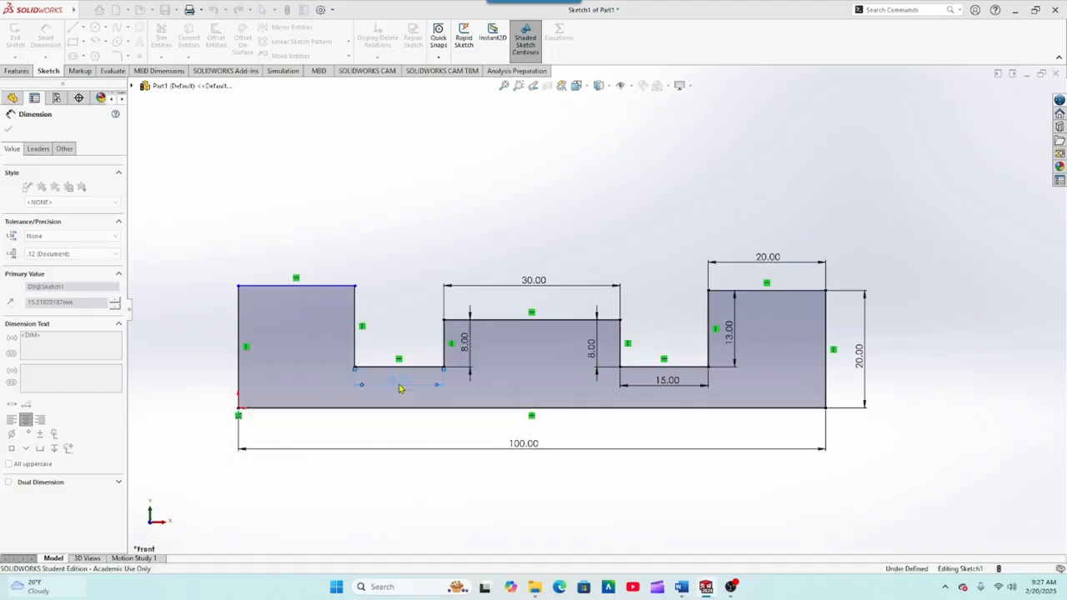
click(359, 359)
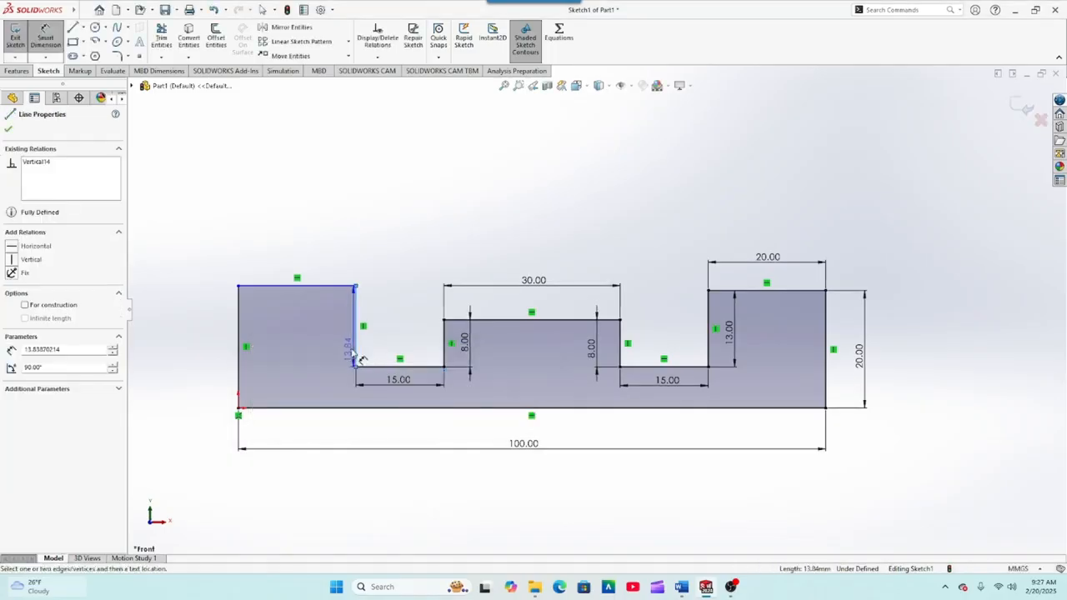
click(333, 343)
text(13)
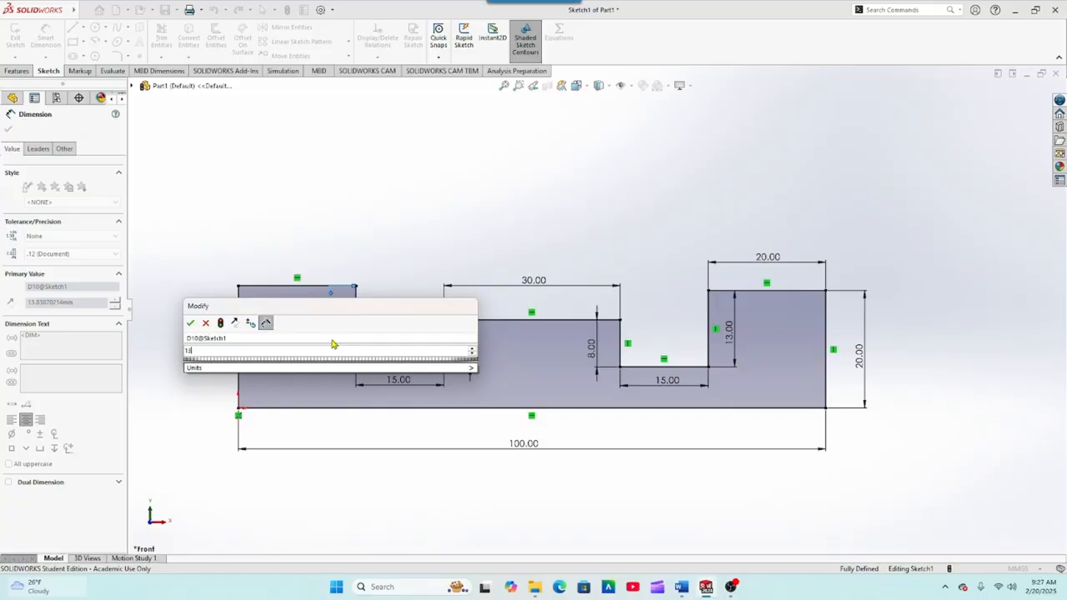
key(Return)
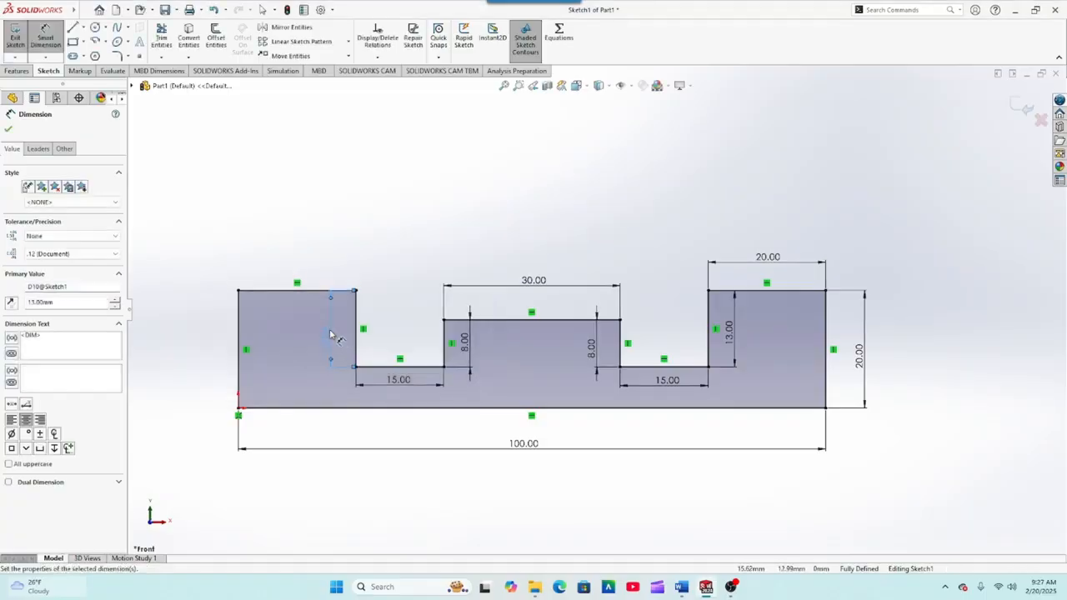
Try to add a dimension to the left block's top edge.
click(310, 290)
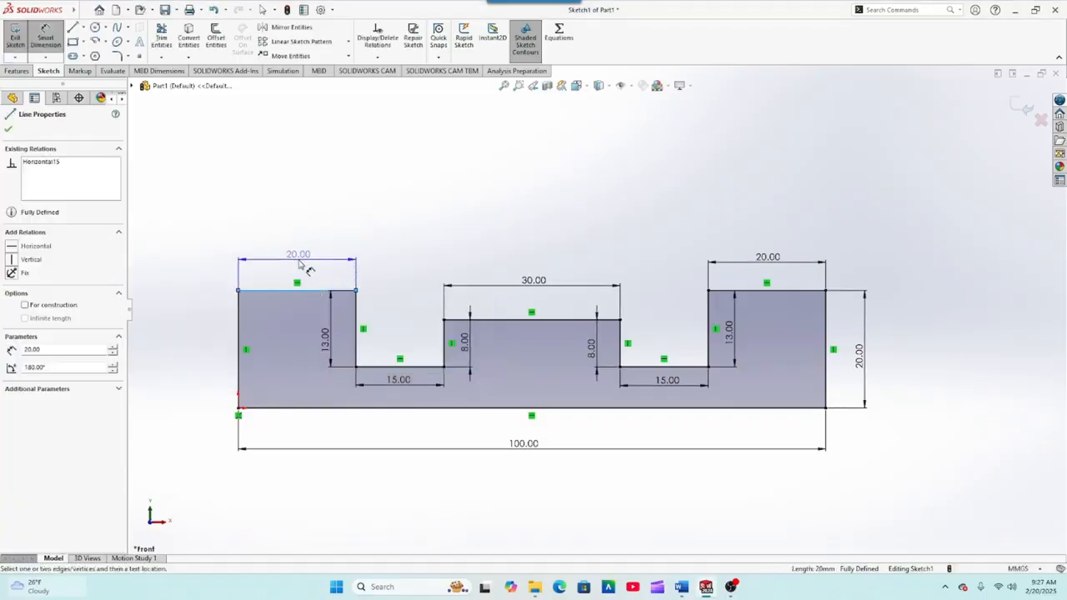
click(302, 265)
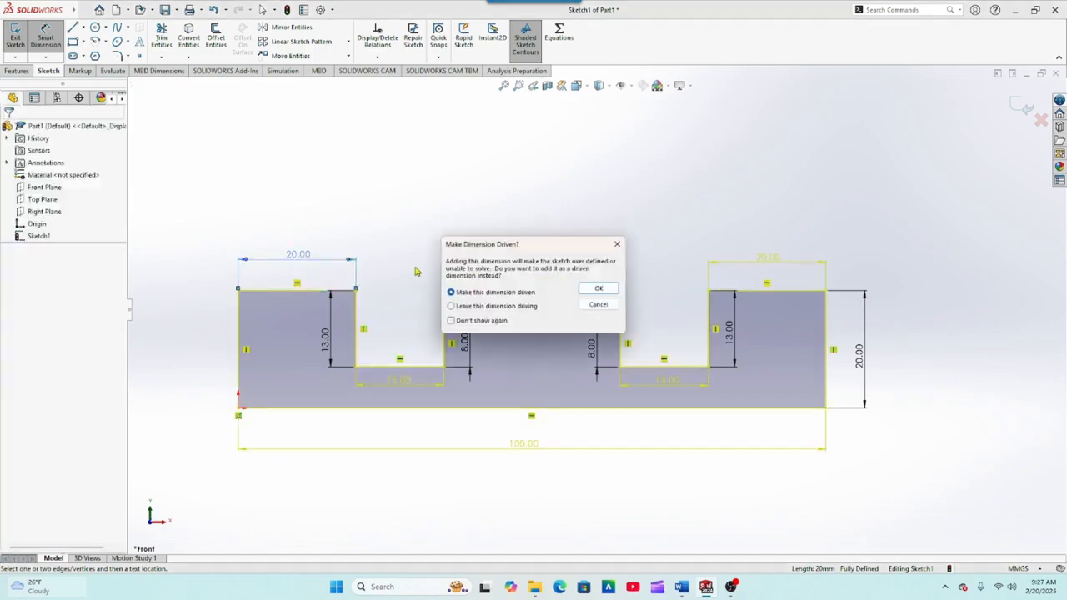
click(596, 304)
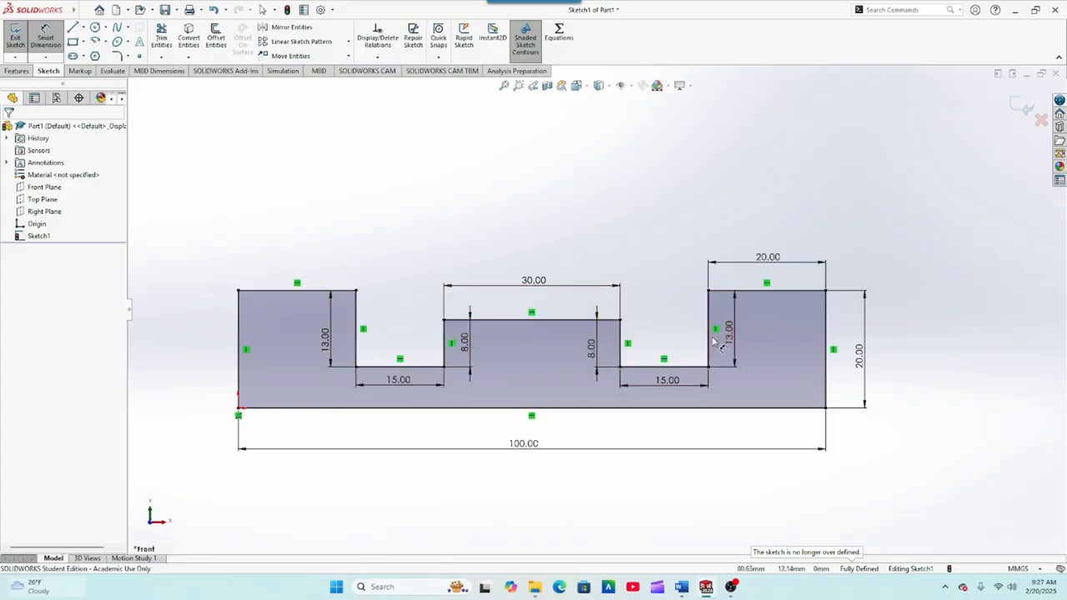
Delete the dimensions of the left block's inner vertical edge, the left notch's floor, and the middle block's left and top edges.
click(329, 365)
key(Delete)
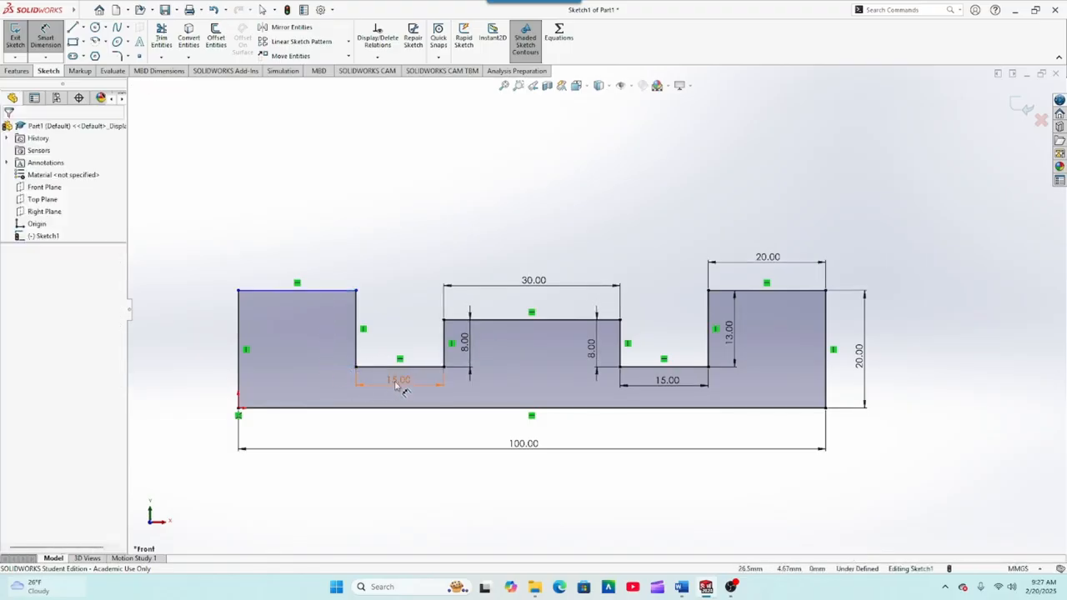
click(367, 386)
key(Delete)
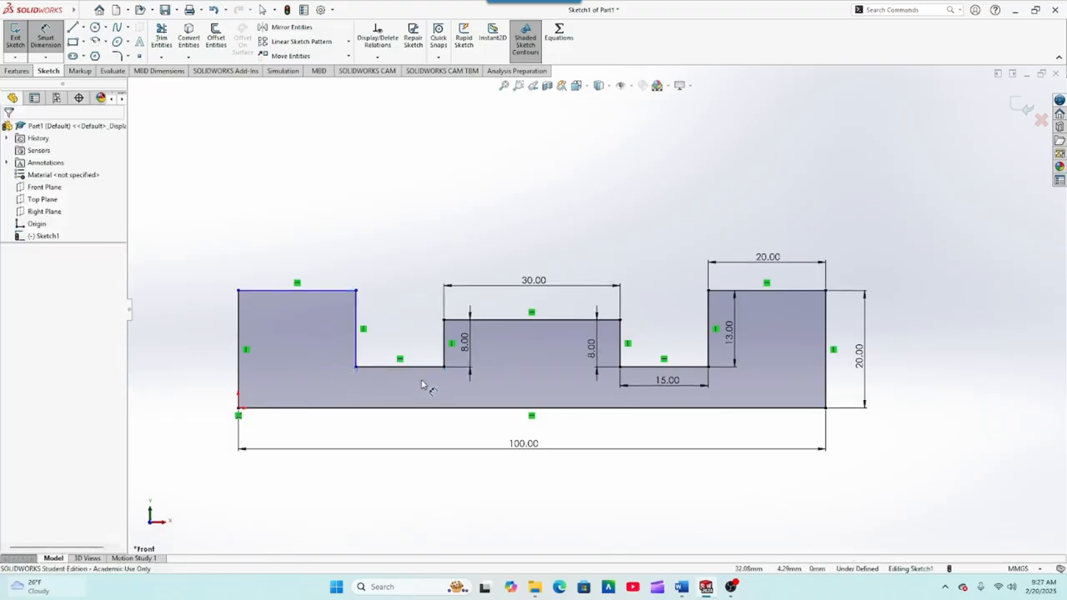
click(469, 374)
key(Delete)
click(505, 288)
key(Delete)
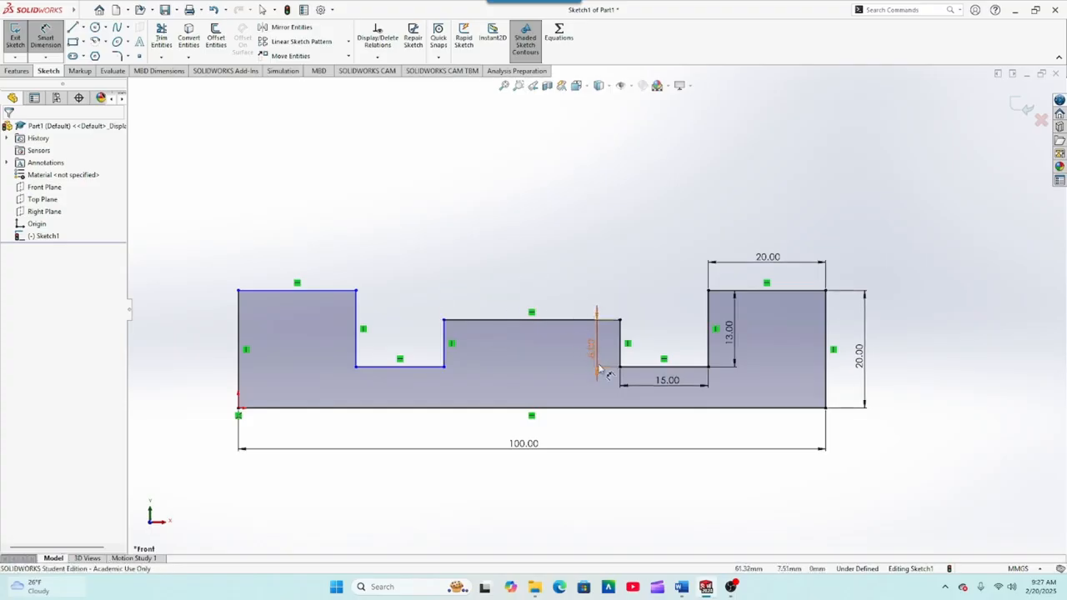
Delete the remaining dimensions on the middle block's right edge, right notch and right block, keeping only the overall 100 mm width.
click(595, 366)
key(Delete)
click(621, 384)
key(Delete)
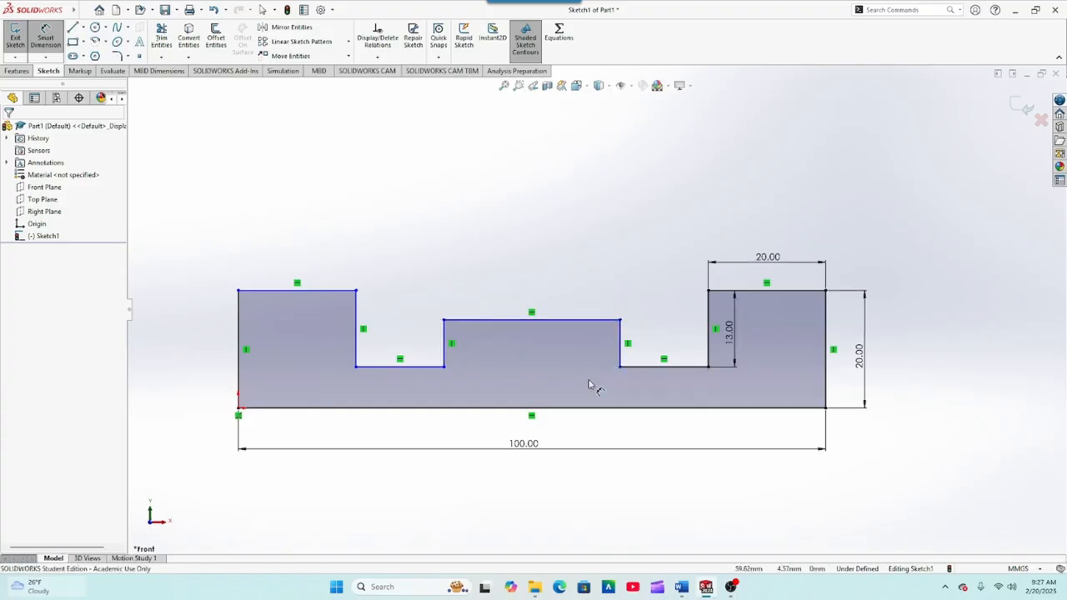
click(735, 369)
key(Delete)
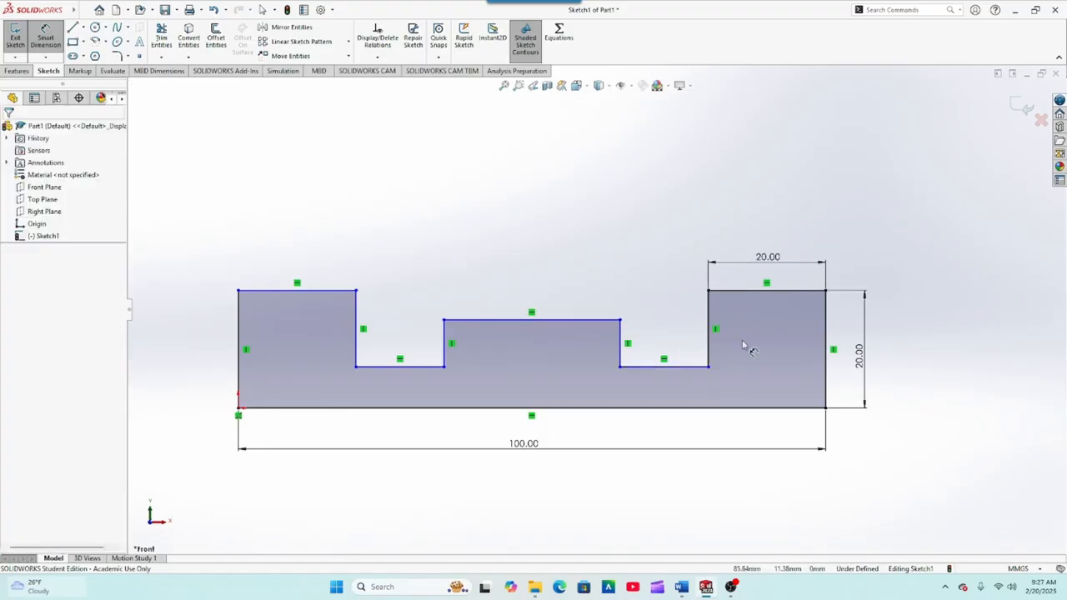
click(743, 264)
key(Delete)
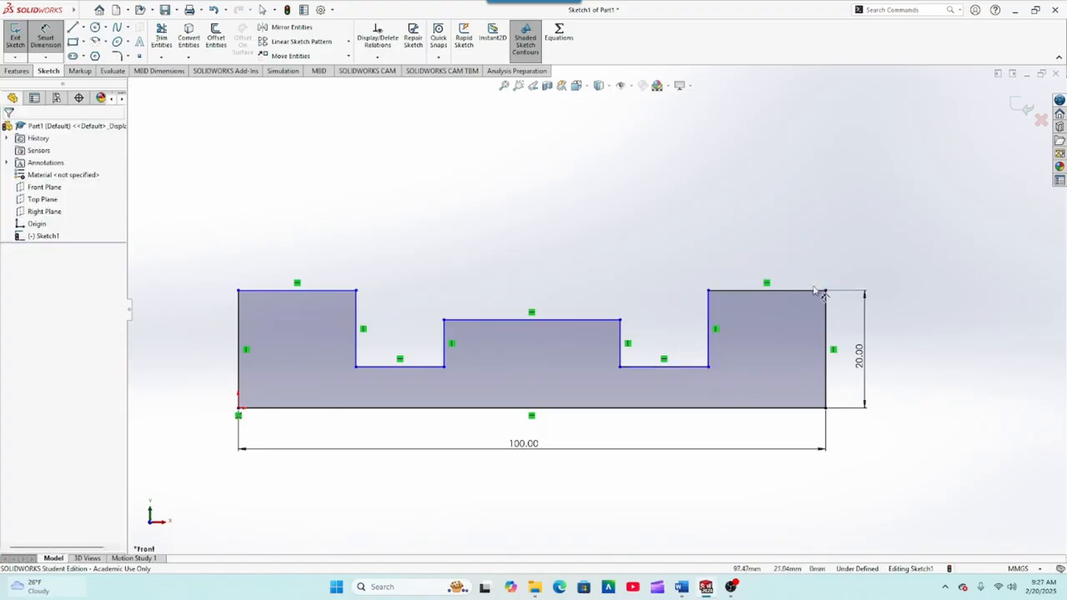
click(842, 293)
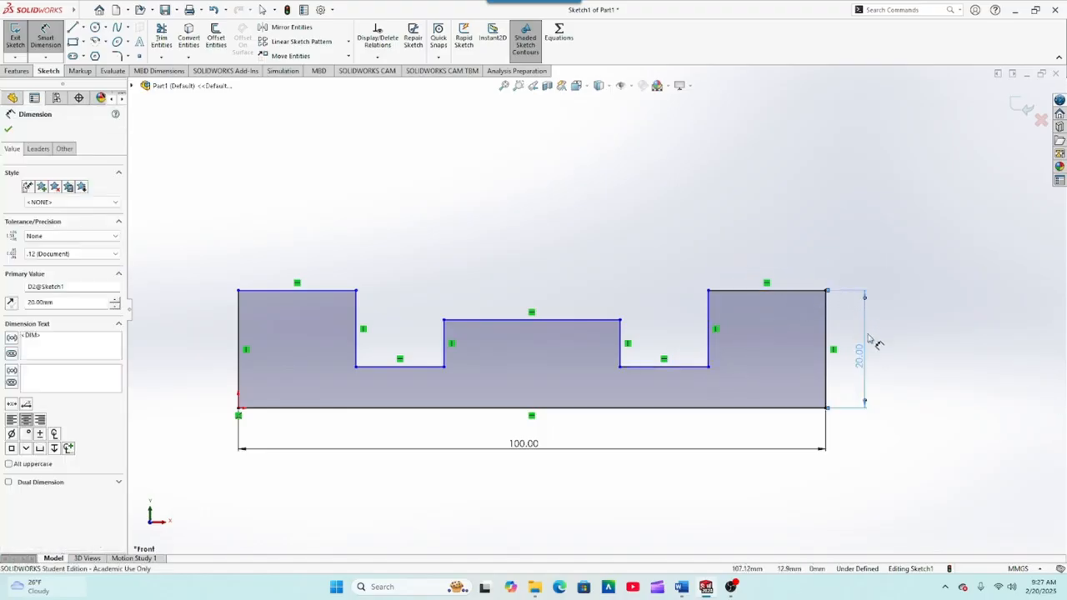
key(Delete)
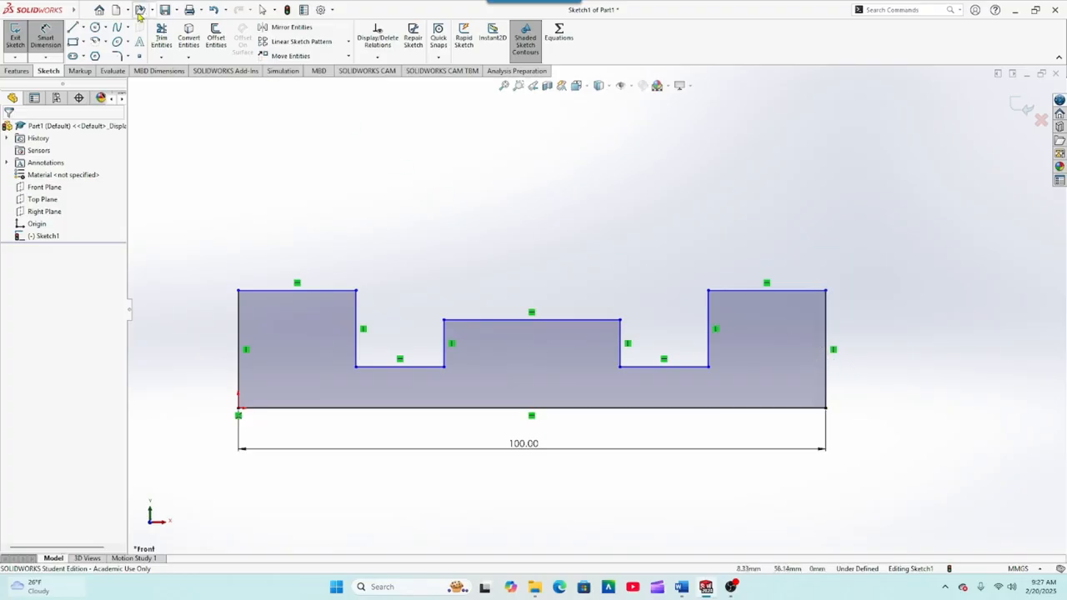
key(Escape)
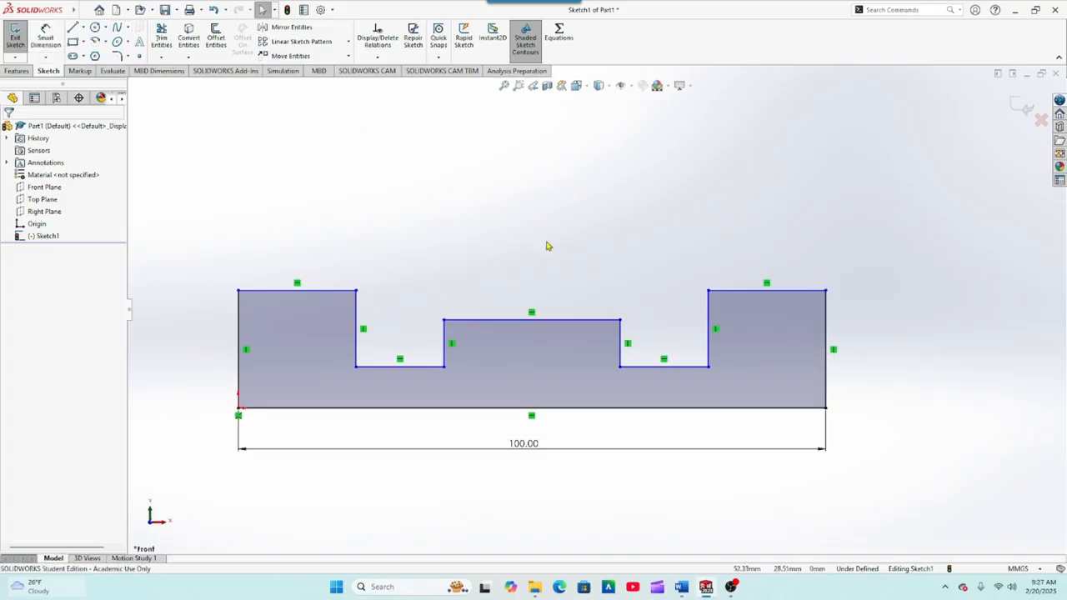
Add a collinear relation between the top edges of the right and left blocks.
click(734, 292)
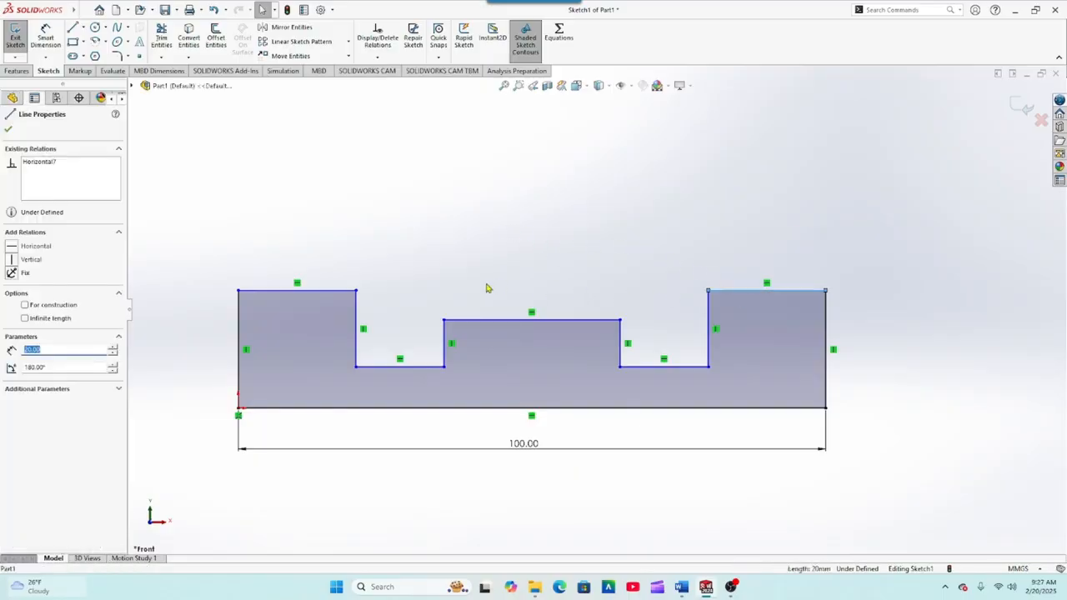
ctrl+click(339, 291)
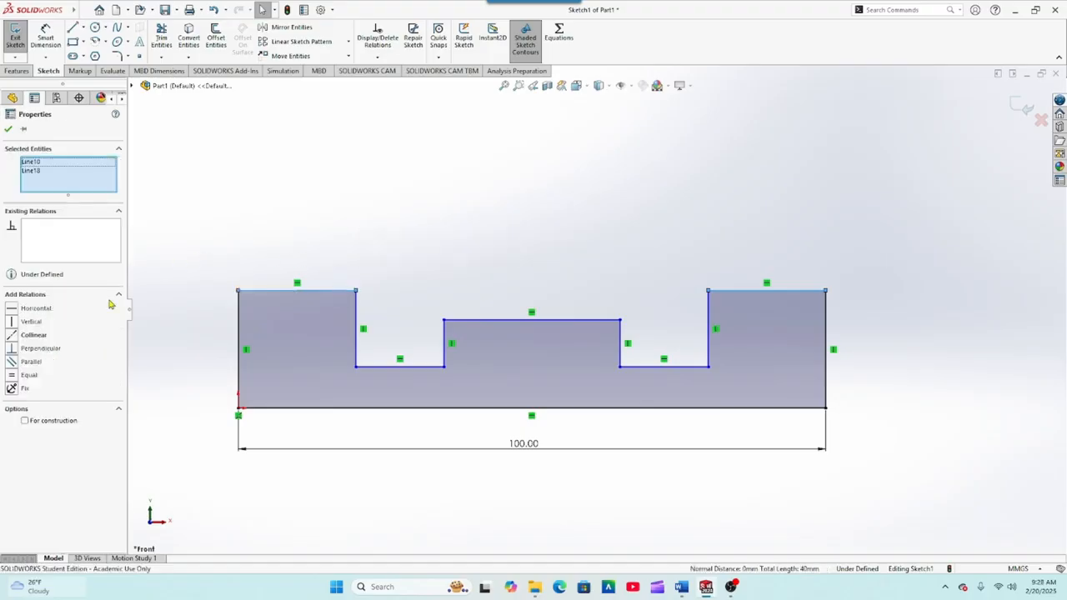
click(32, 335)
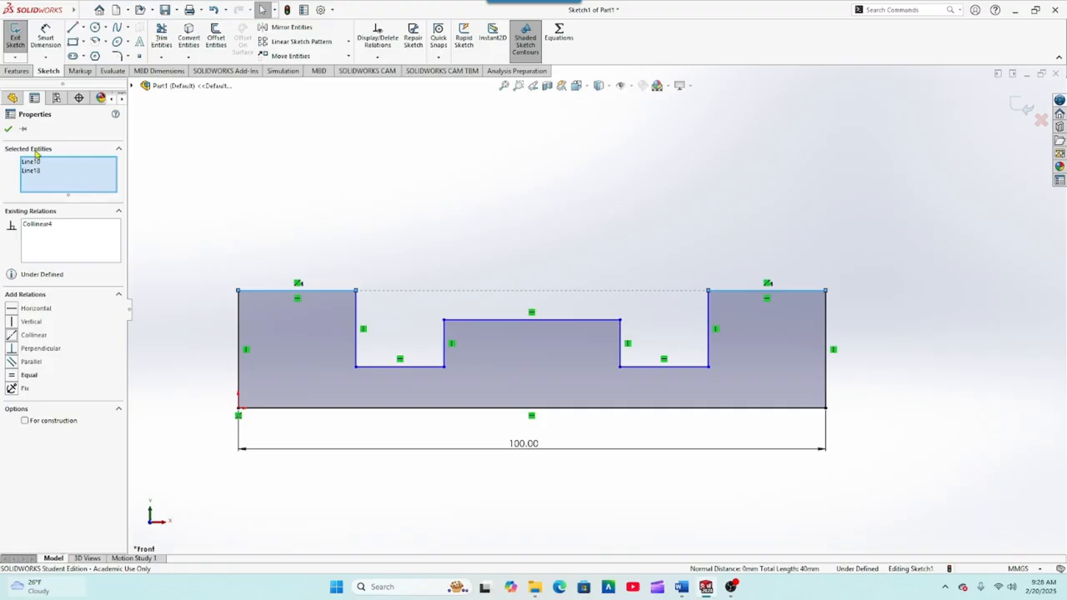
click(10, 131)
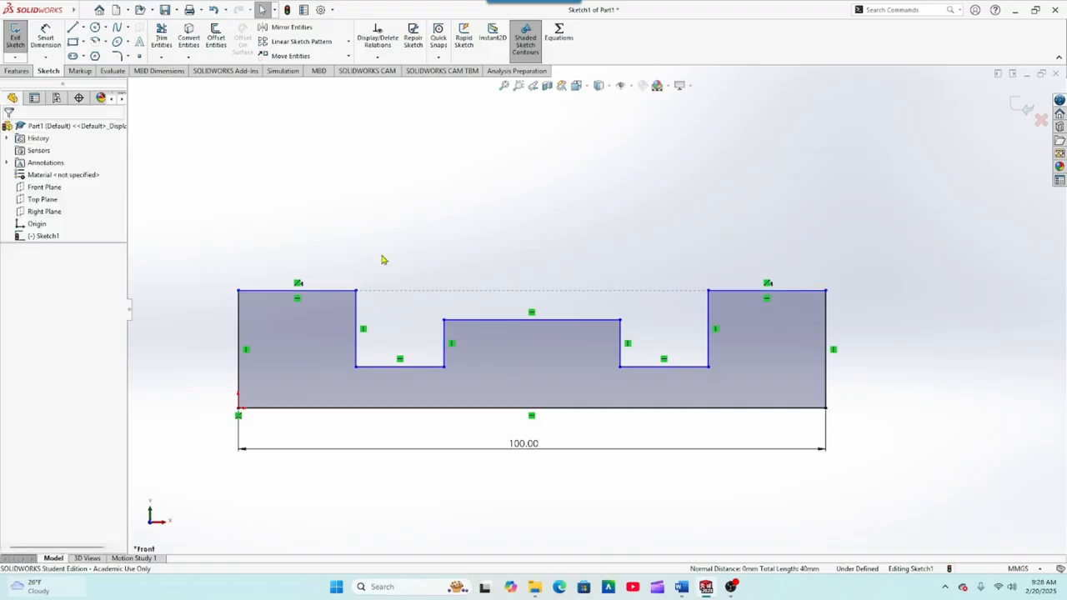
Add a collinear relation between the floors of the right and left notches.
click(656, 368)
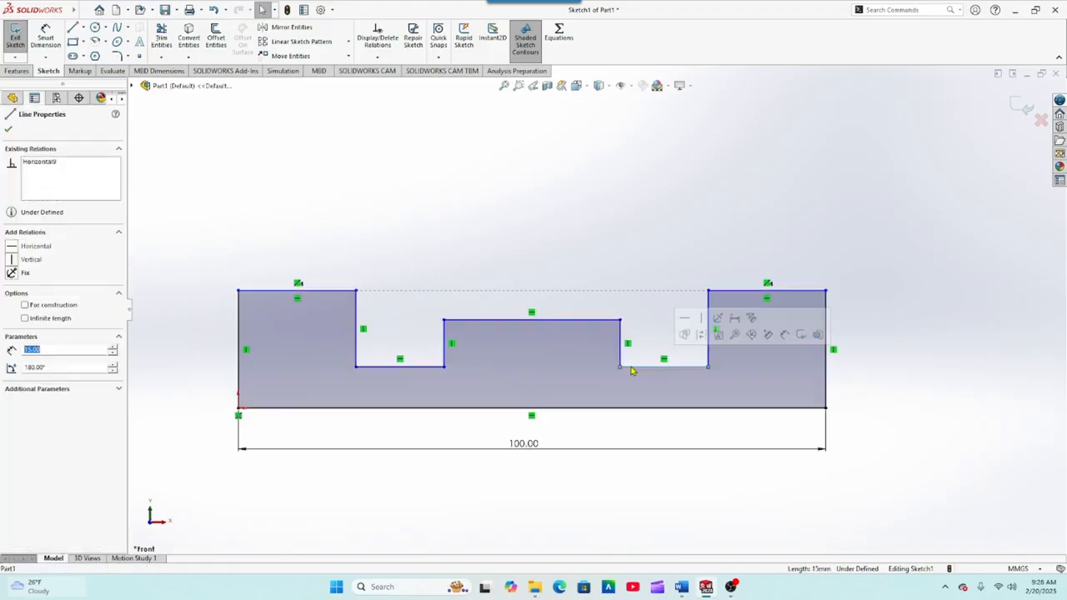
ctrl+click(430, 369)
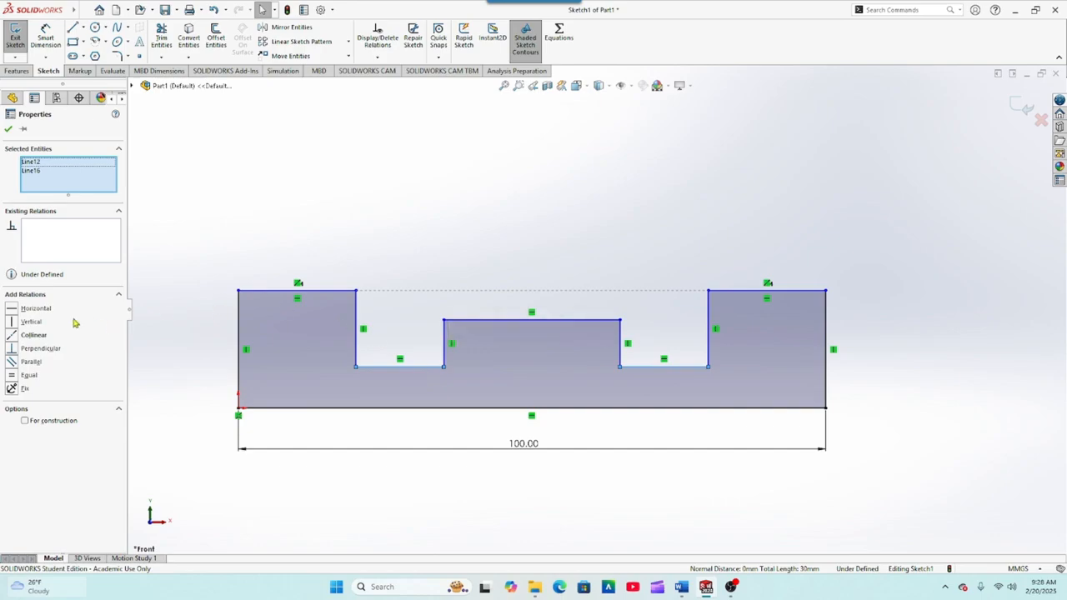
click(32, 335)
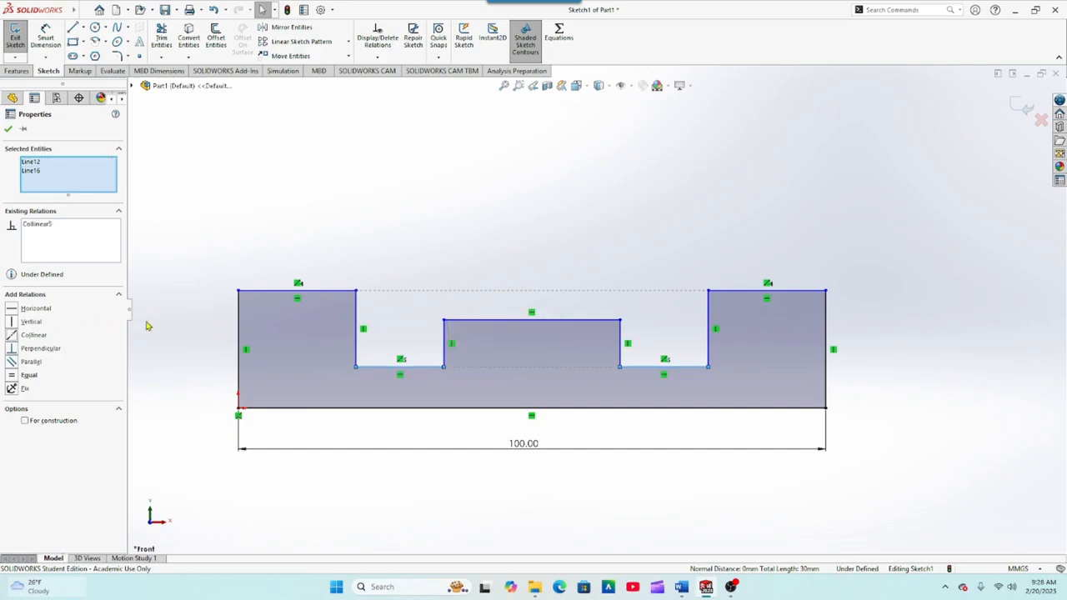
click(7, 132)
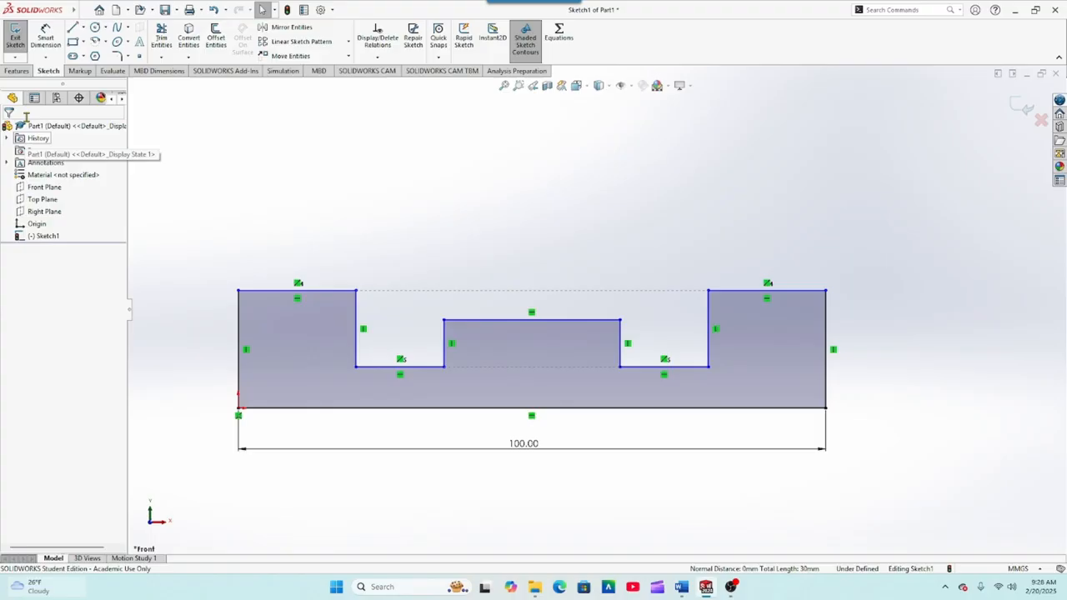
Dimension the profile's outer right vertical edge to 20 mm.
click(51, 48)
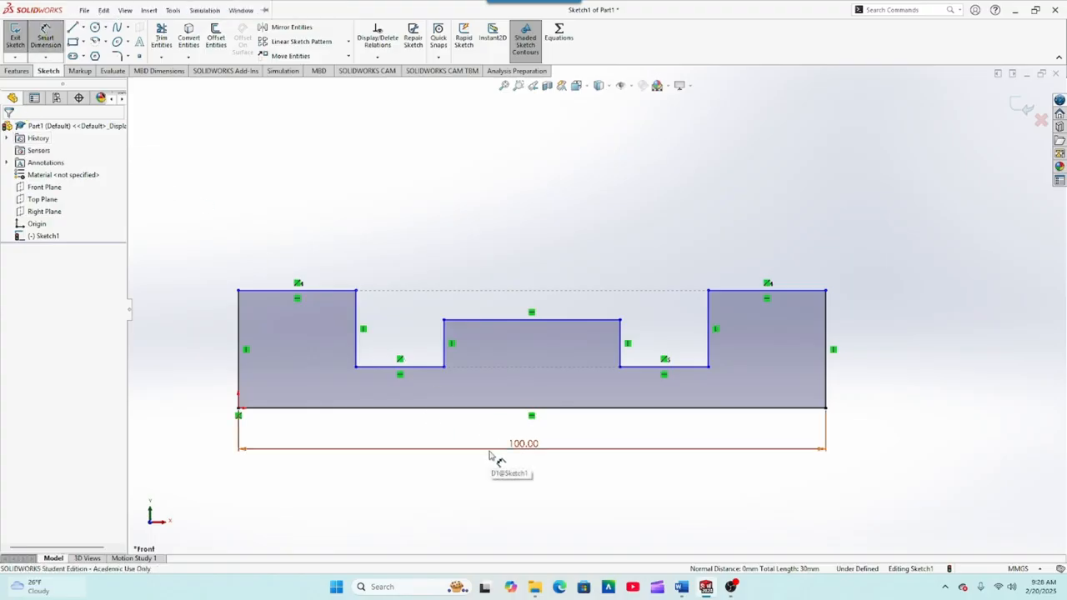
click(828, 392)
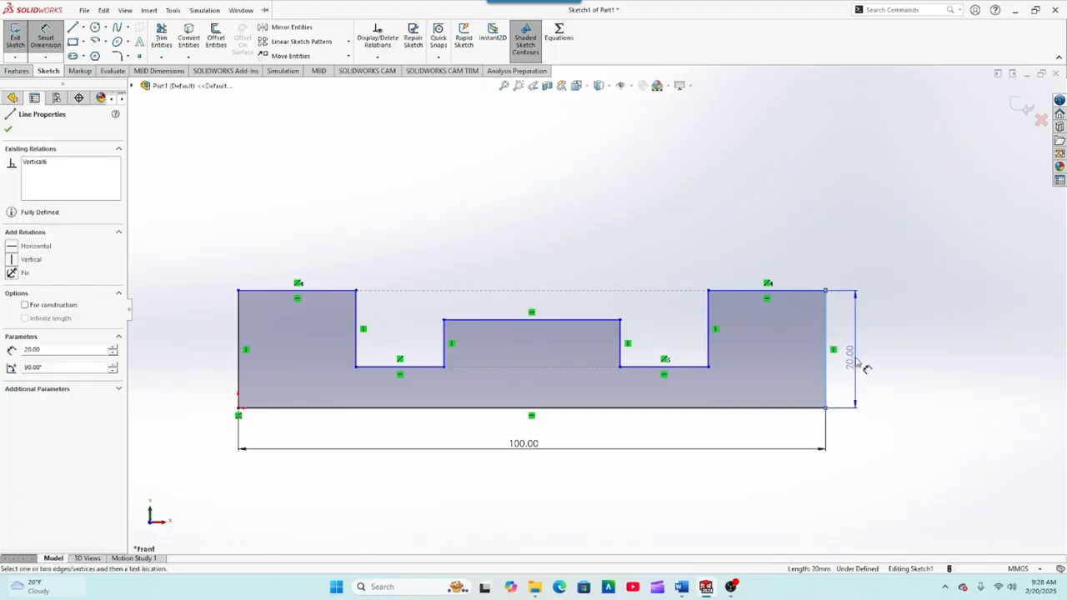
click(865, 368)
click(718, 345)
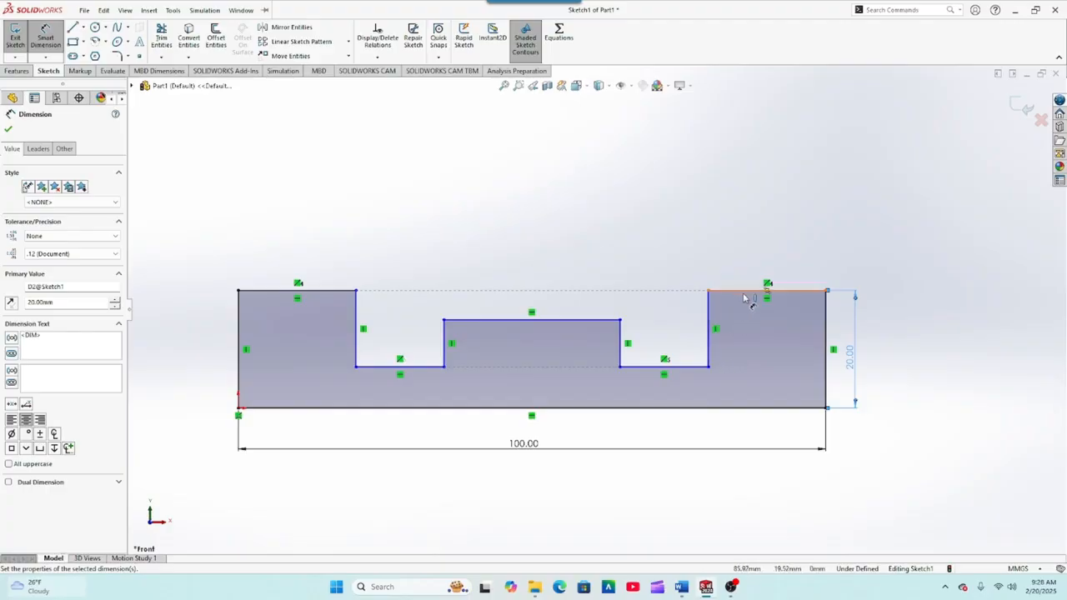
click(10, 130)
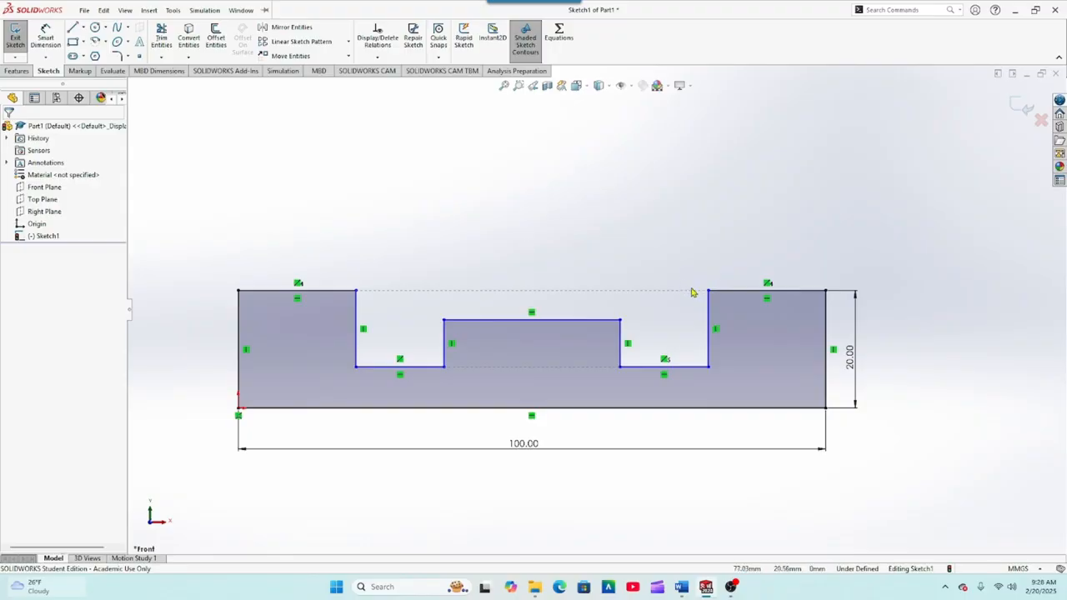
Add an equal relation between the top edges of the right and left blocks.
click(737, 292)
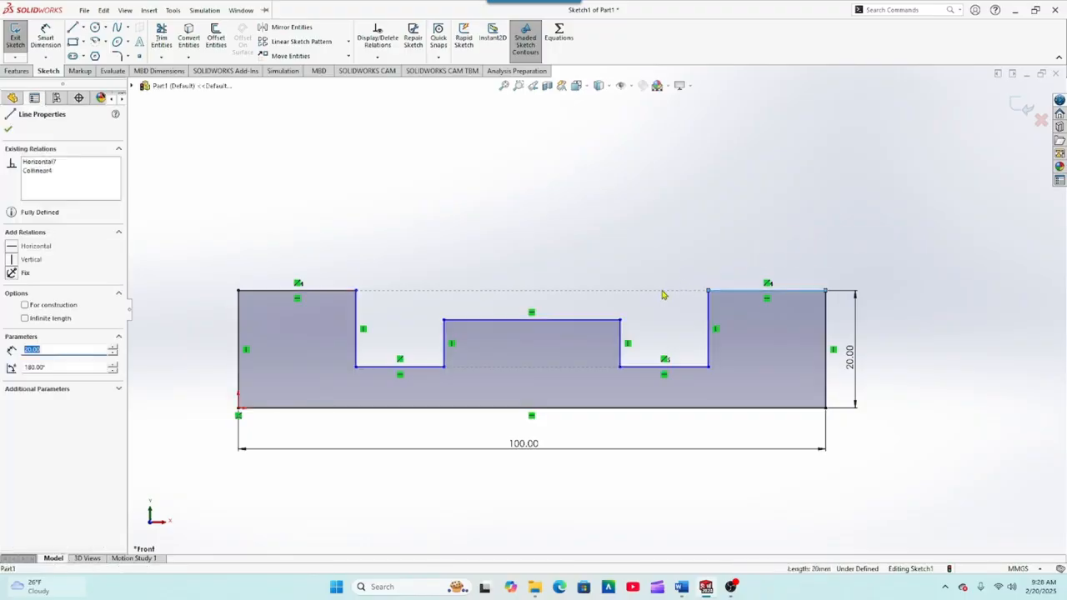
ctrl+click(342, 294)
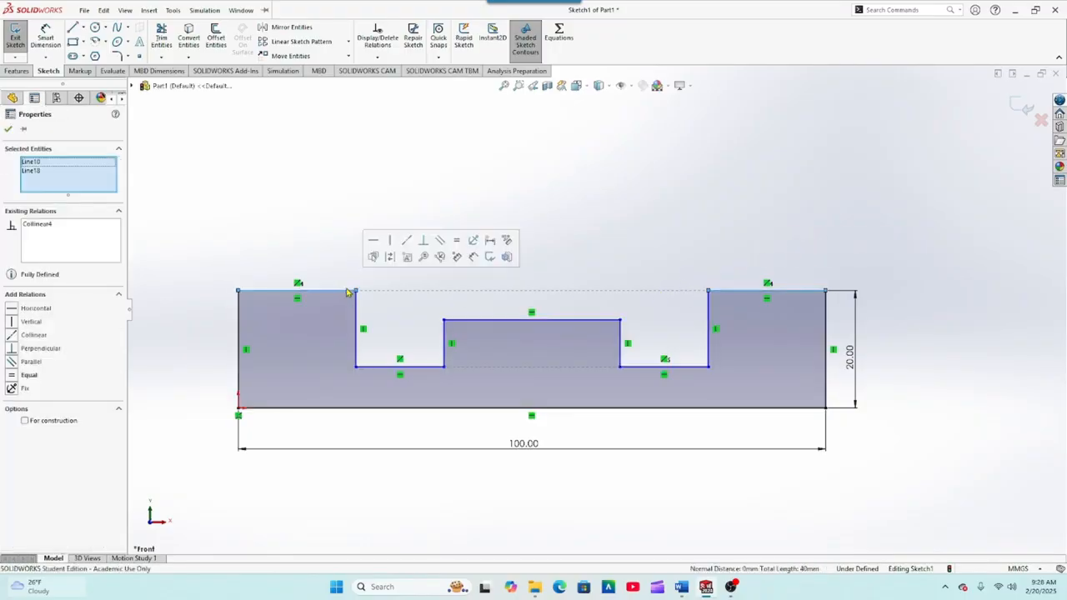
click(16, 375)
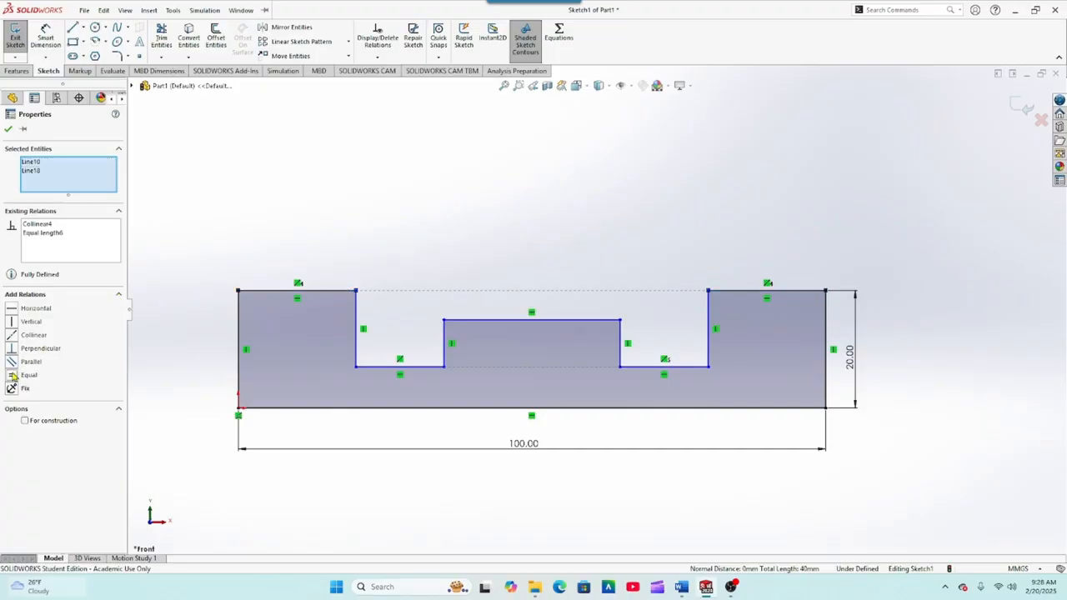
click(8, 129)
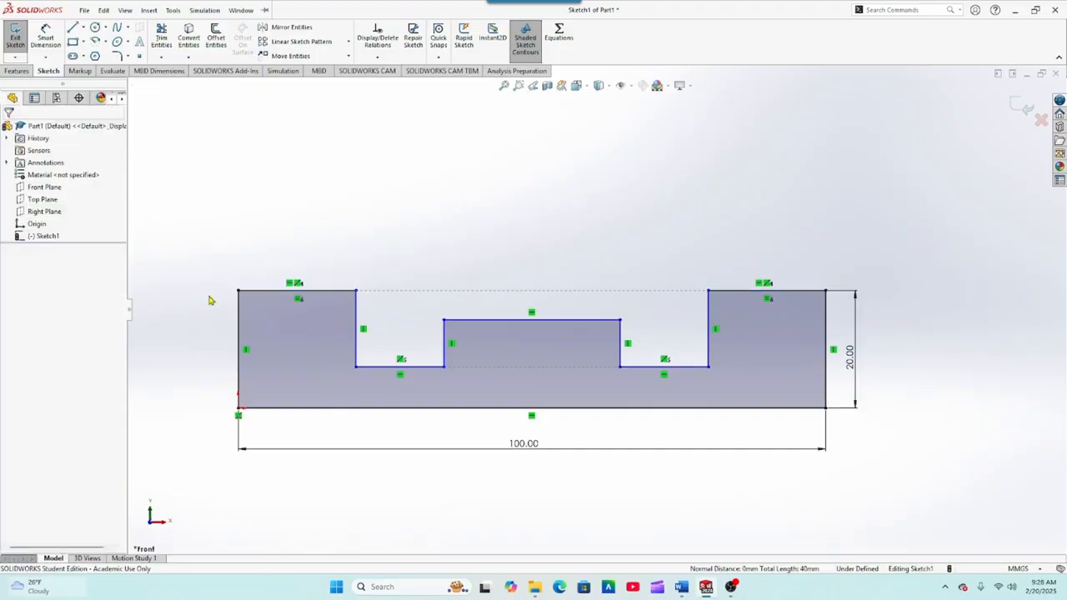
Dimension the right block's top edge to 20 mm and its inner vertical edge to 13 mm.
click(46, 38)
click(733, 290)
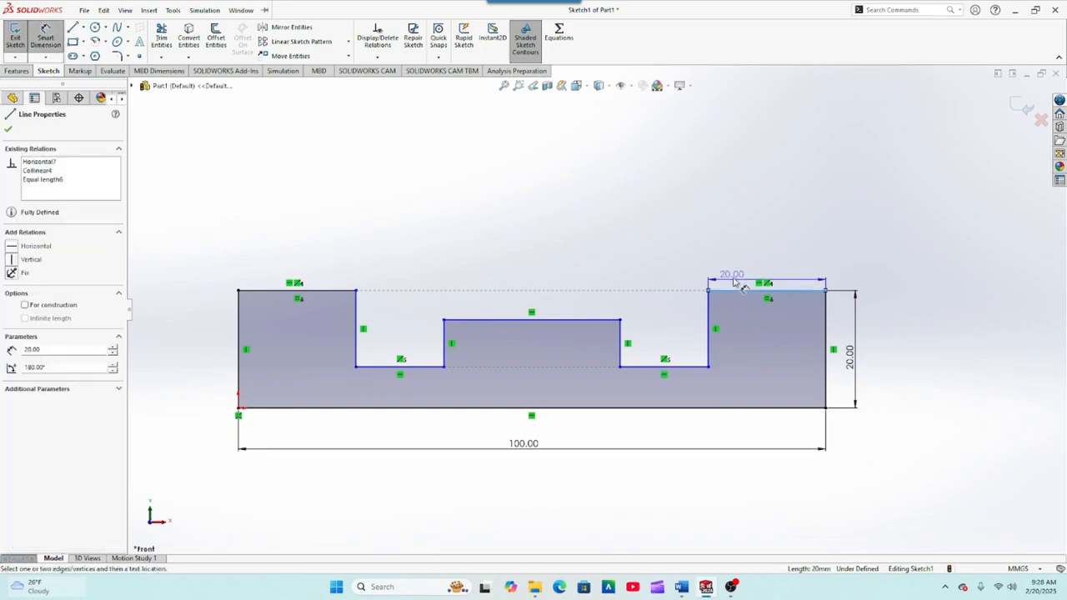
click(759, 262)
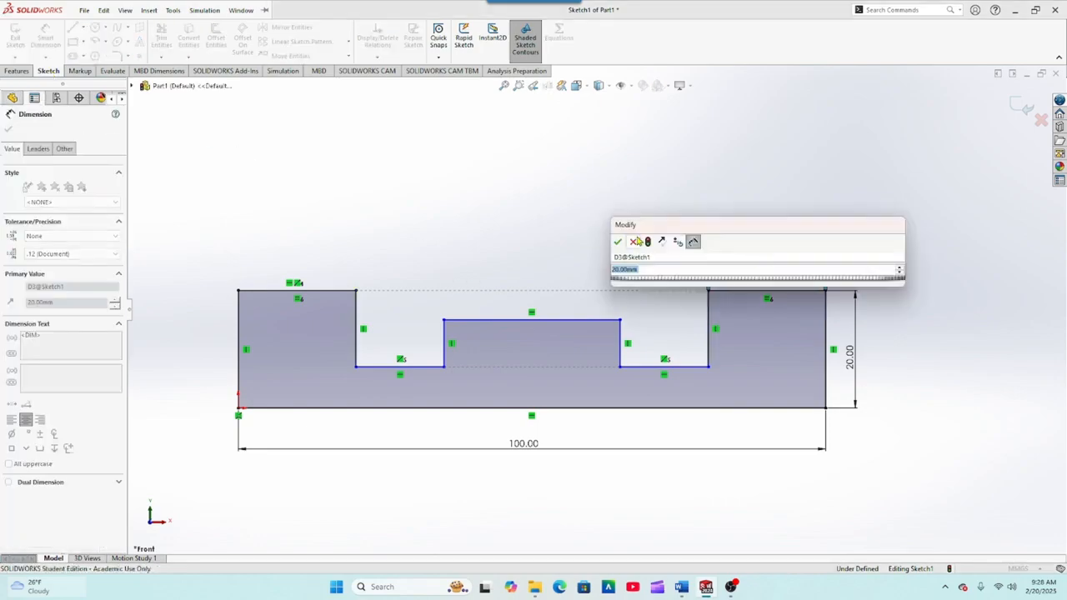
click(617, 242)
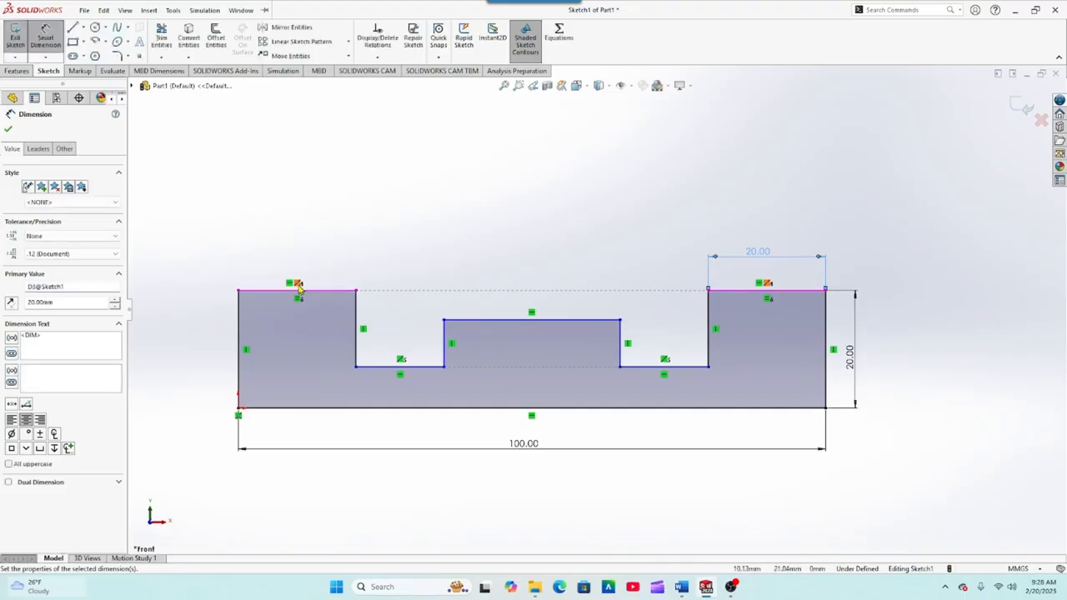
click(708, 354)
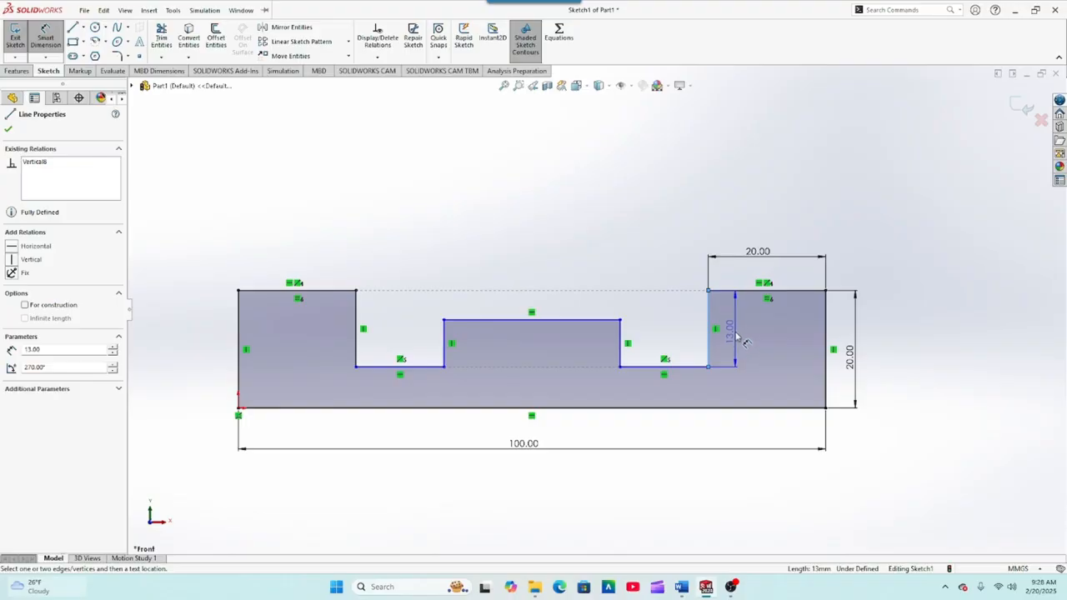
click(736, 335)
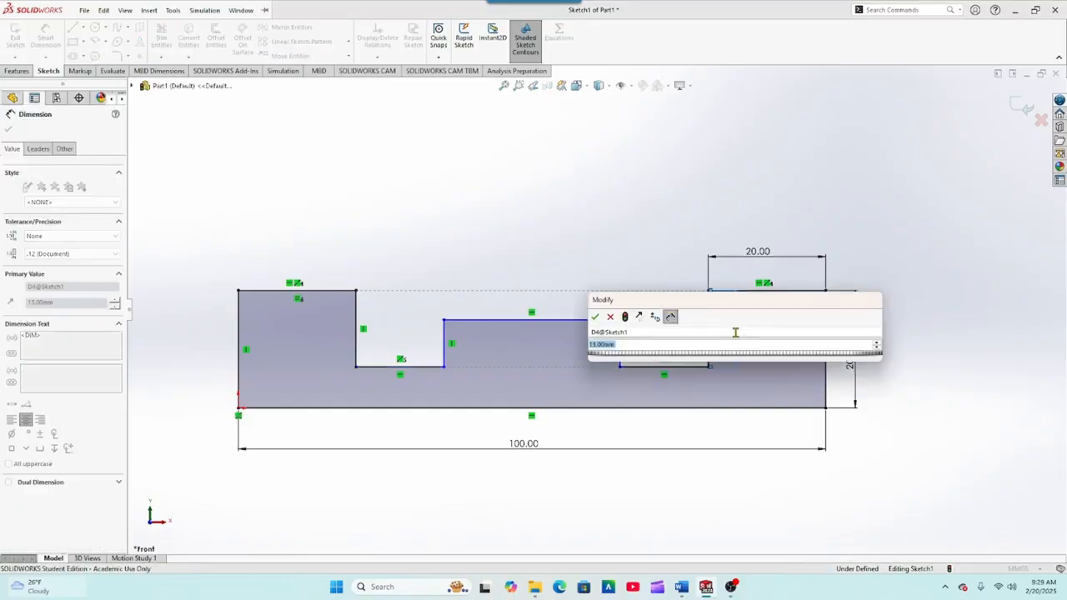
click(596, 318)
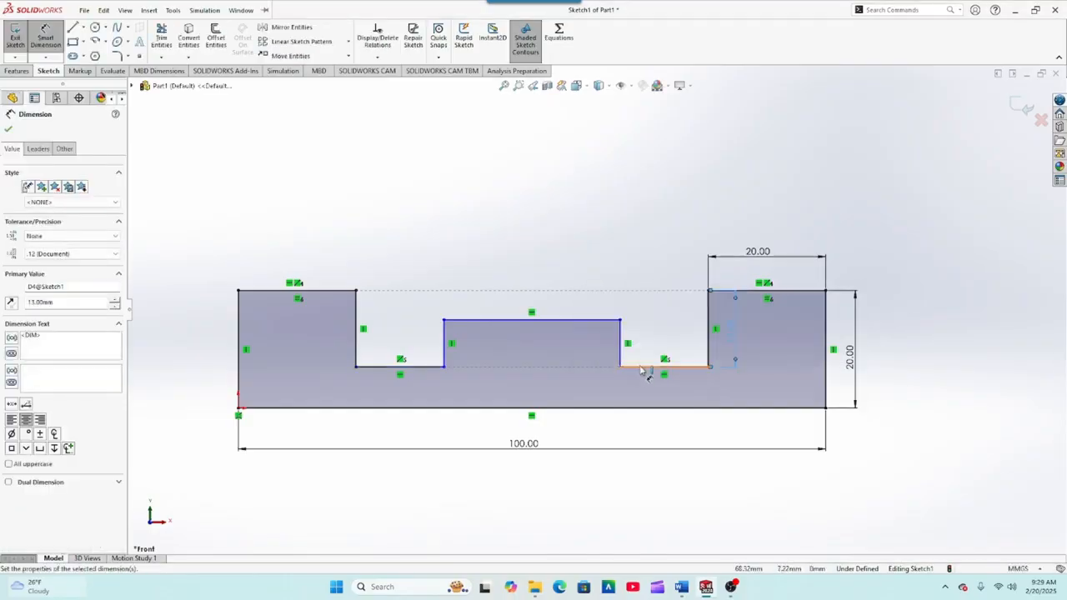
Add an equal relation between the floors of the right and left notches.
click(641, 368)
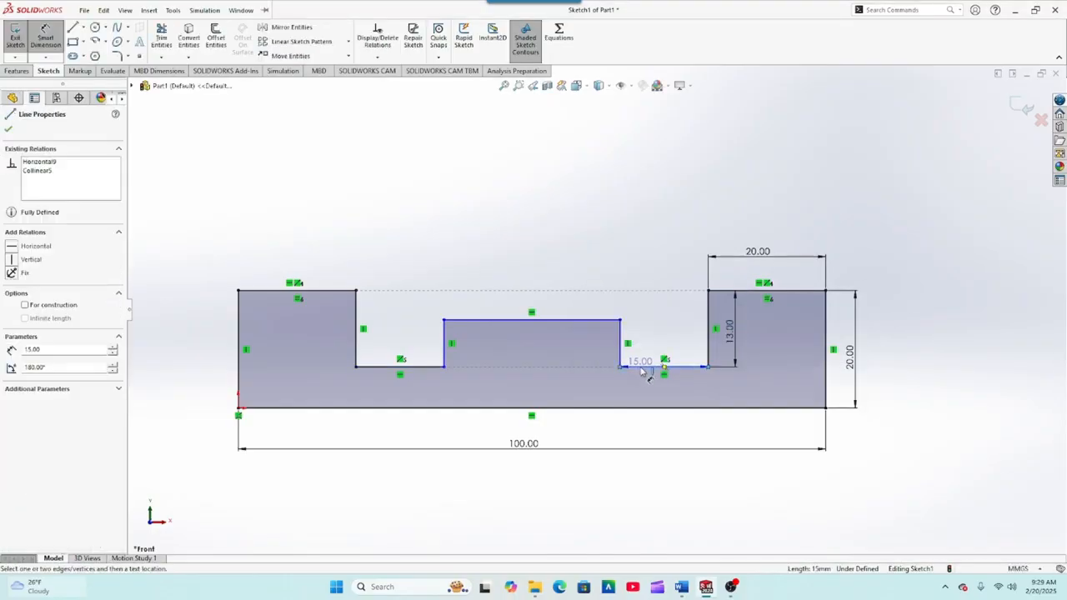
key(Escape)
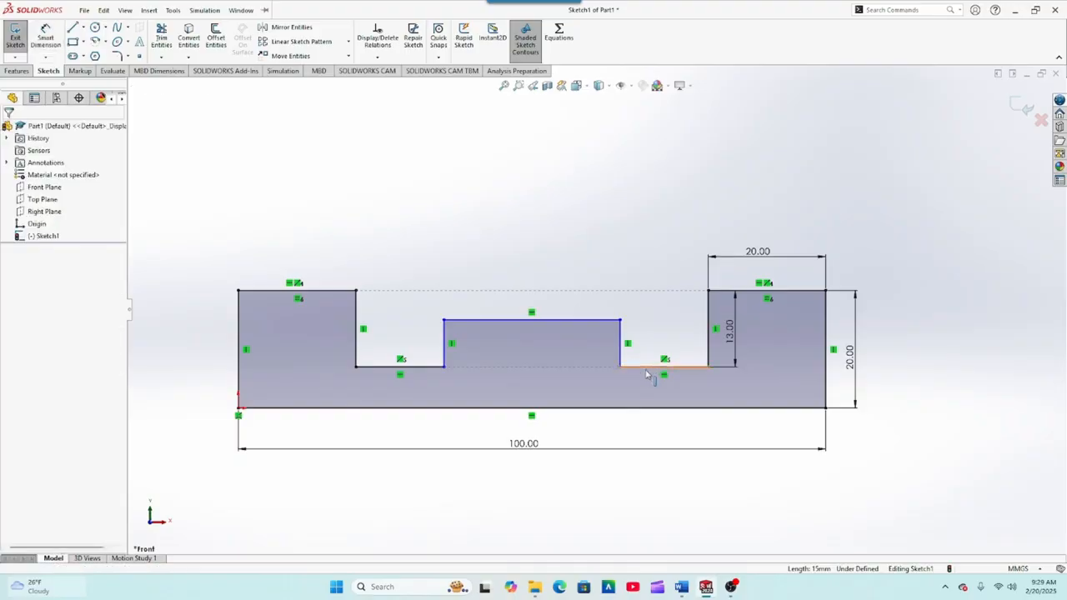
click(647, 369)
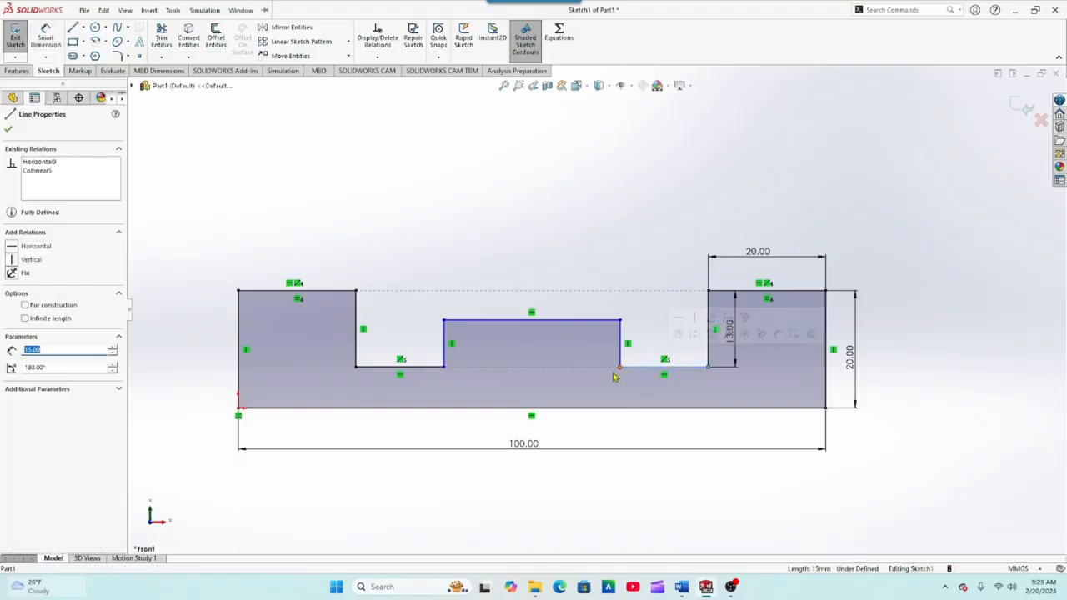
ctrl+click(423, 372)
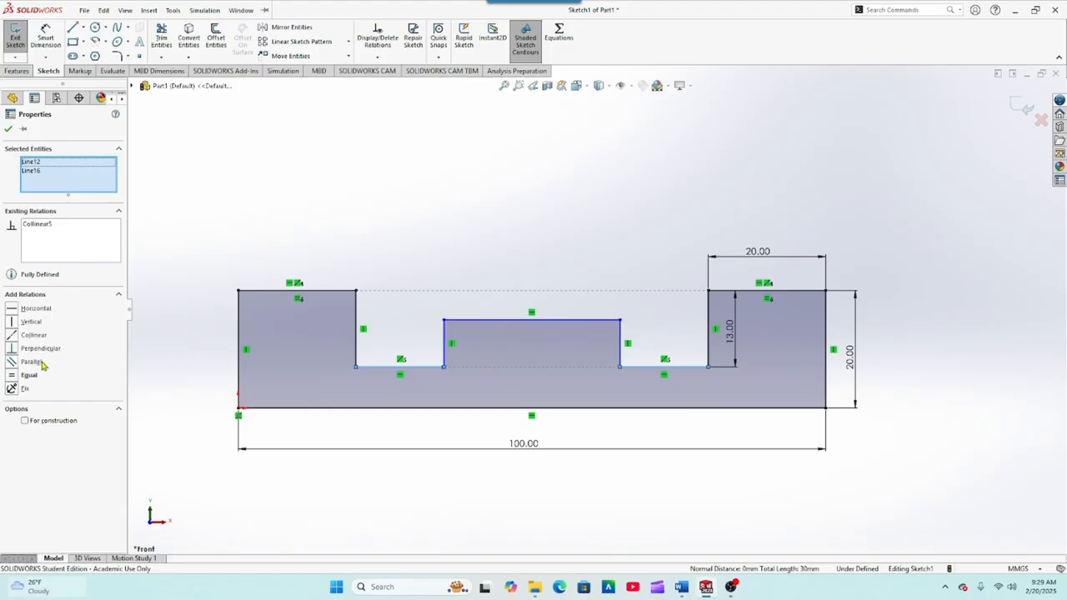
click(17, 375)
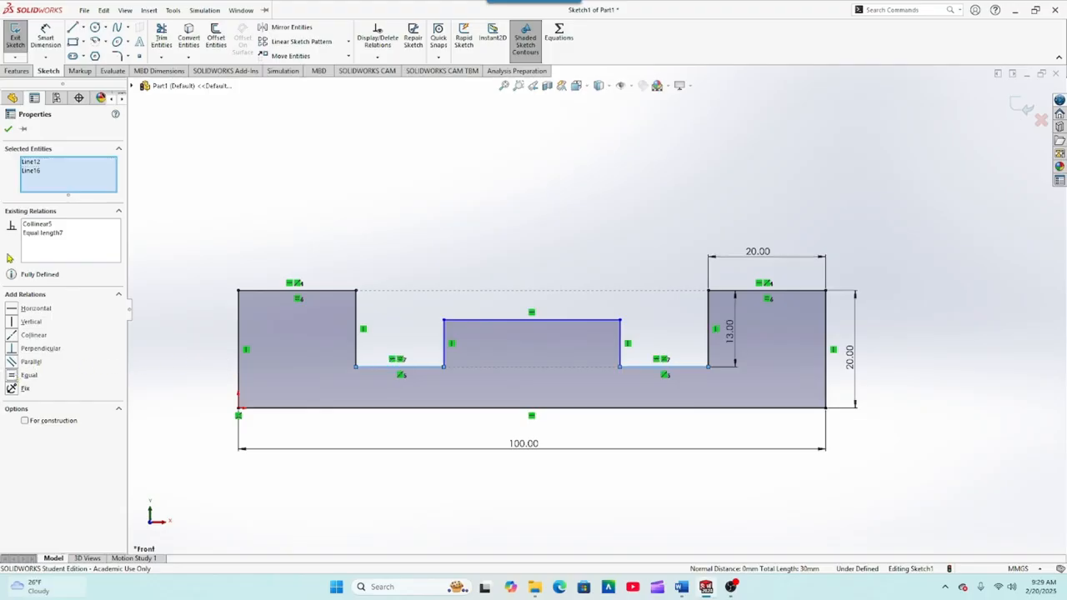
click(8, 131)
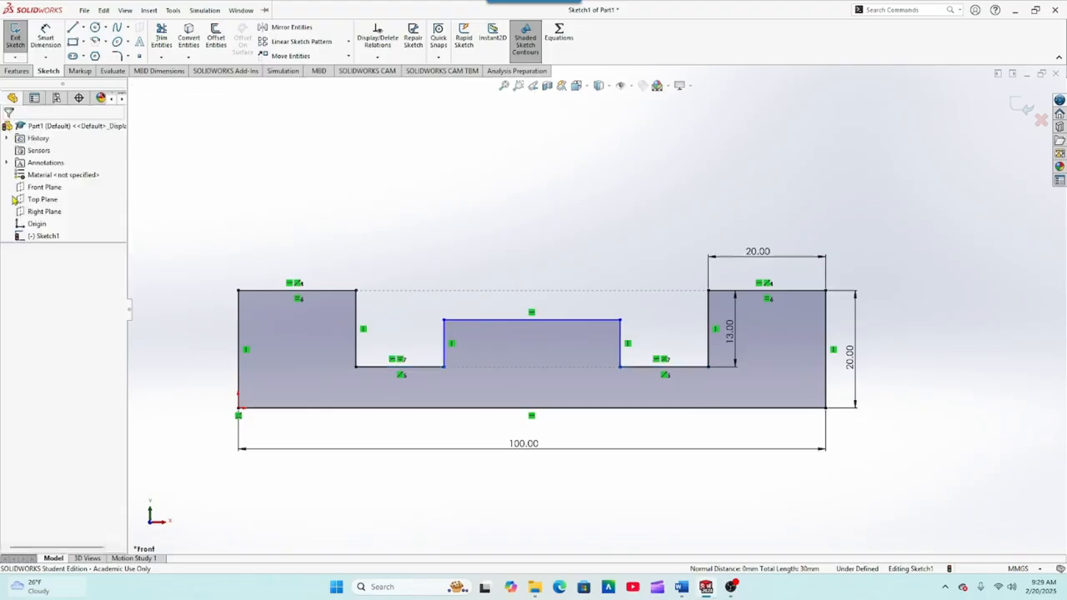
Dimension the right notch's floor to 15 mm.
click(46, 43)
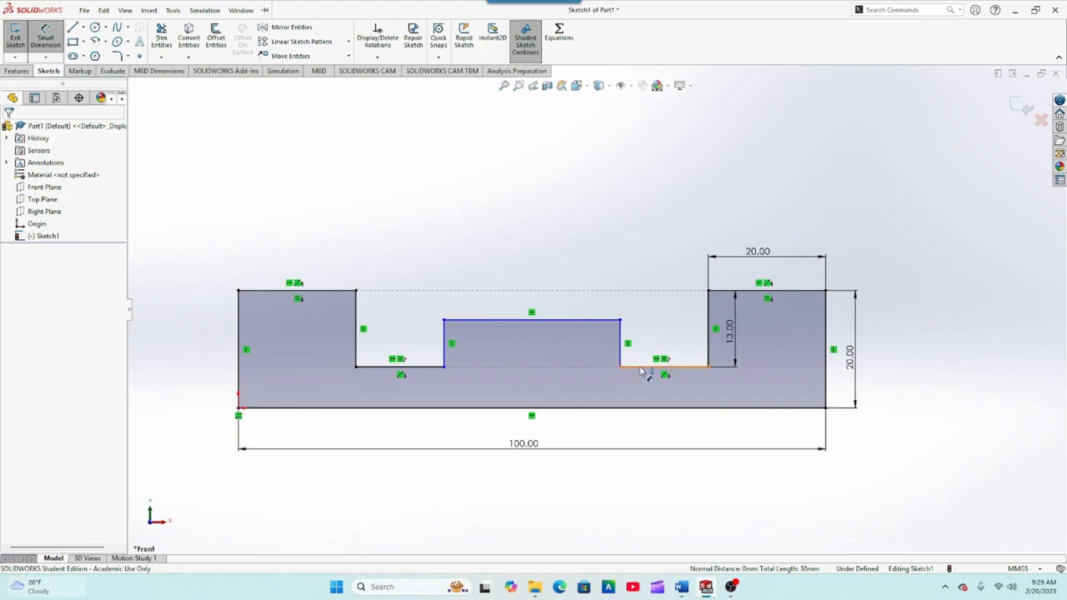
click(642, 371)
click(671, 397)
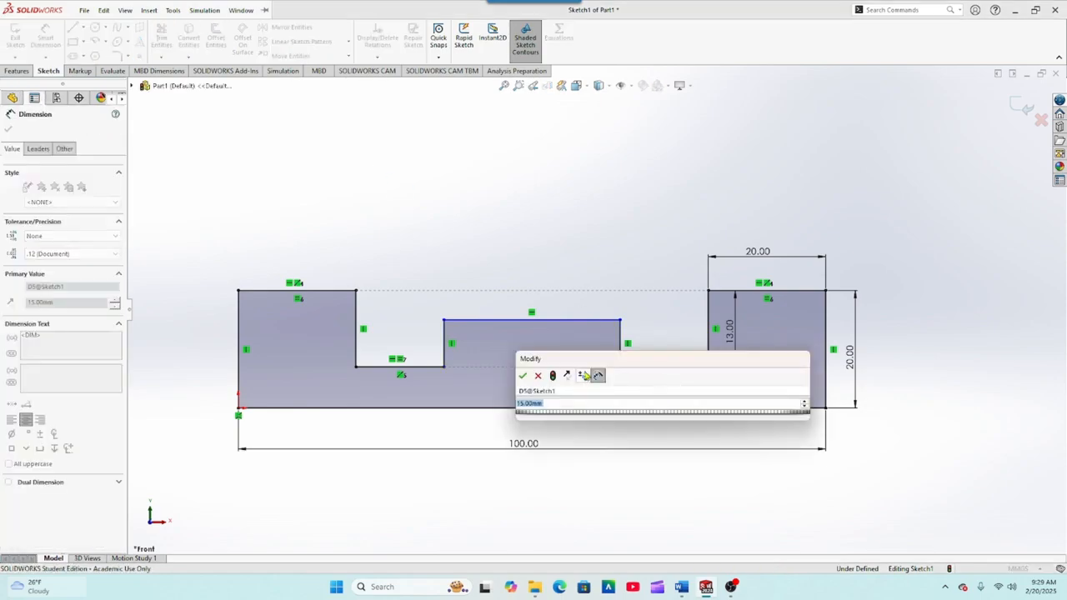
click(522, 376)
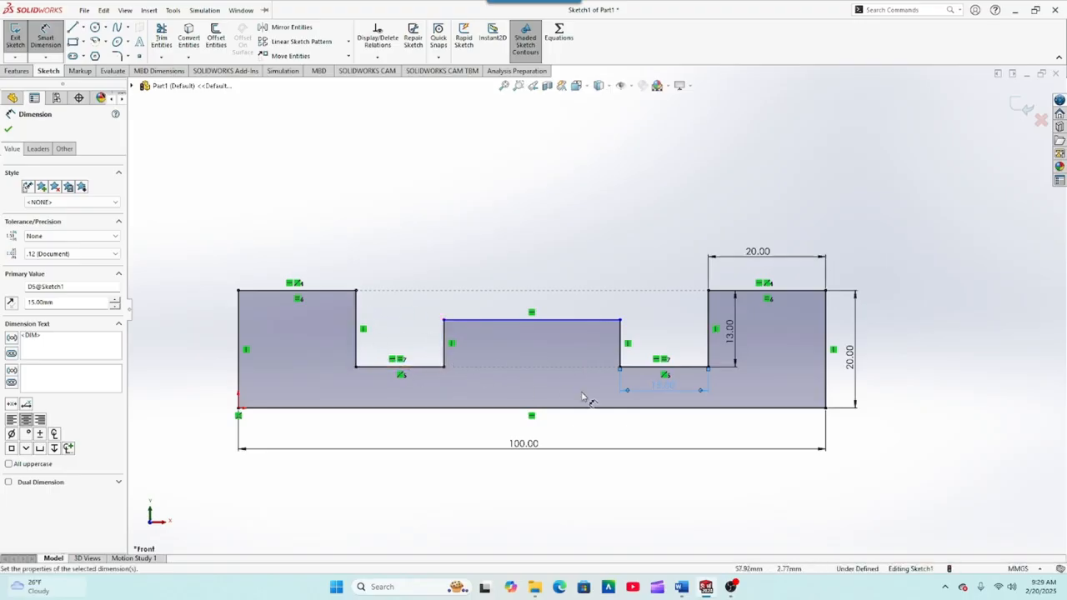
click(529, 327)
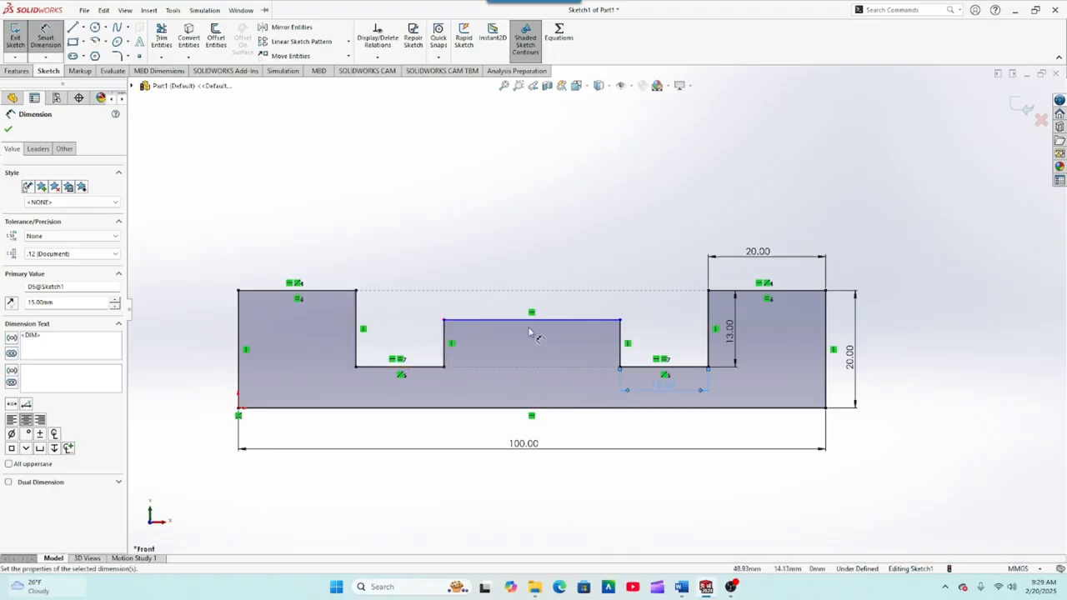
Dimension the right vertical edge of the raised middle block to 8 mm and finish dimensioning.
click(619, 358)
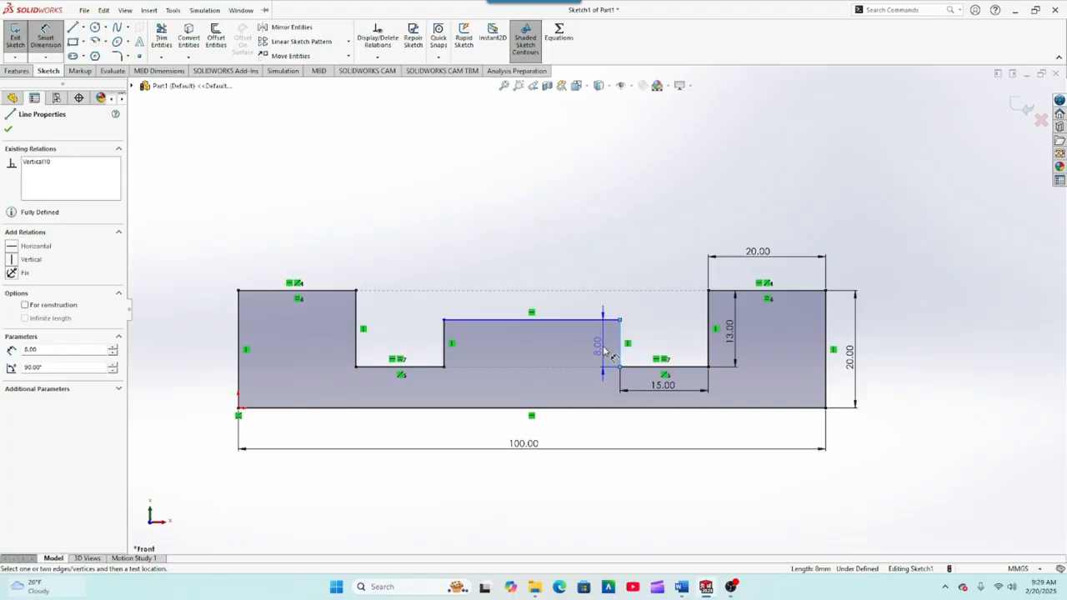
click(605, 349)
click(463, 331)
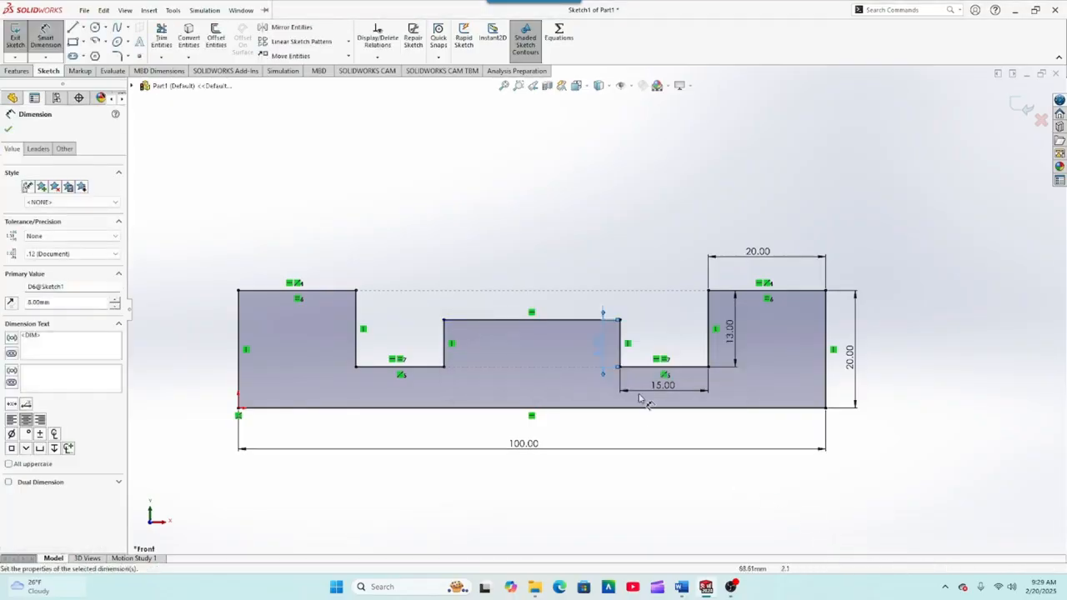
scroll(575, 317, up, 3)
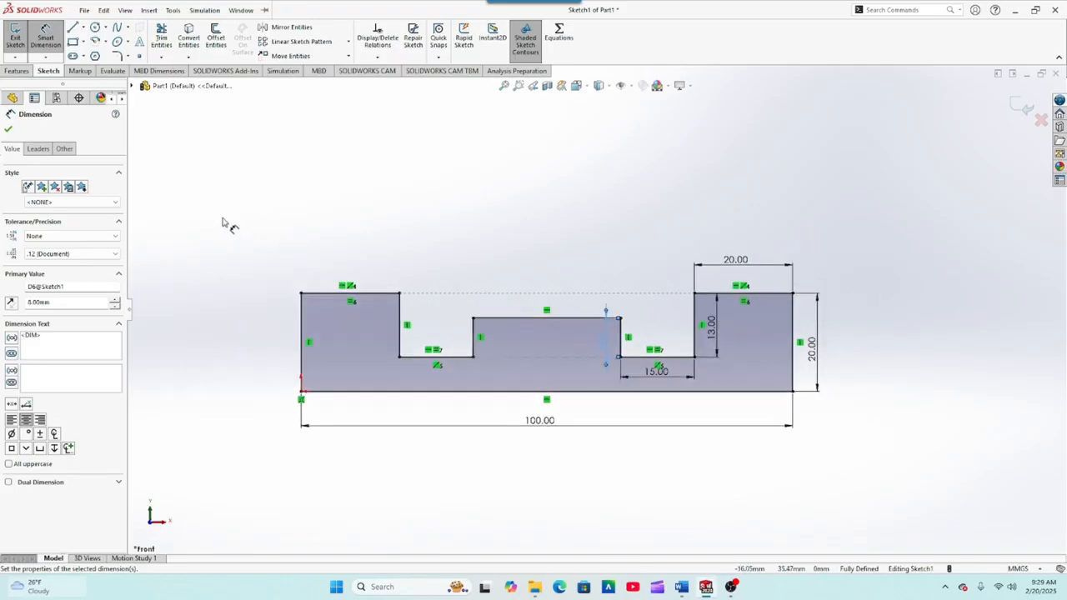
click(8, 129)
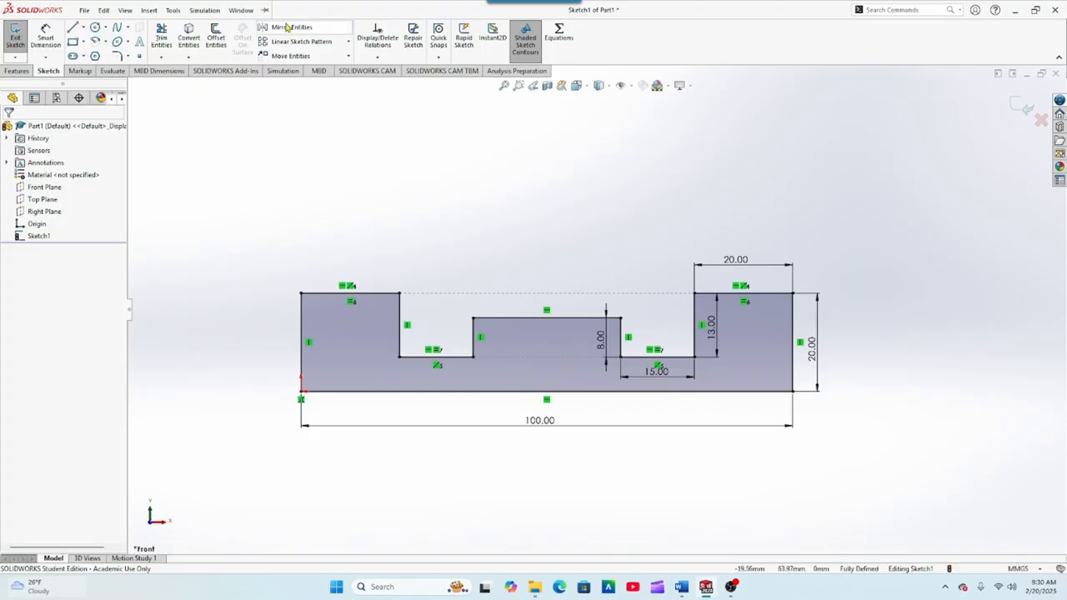
Exit the sketch and save the part as "Chapter-Tutorial 1" in the DFT-119 Drawings folder.
click(204, 10)
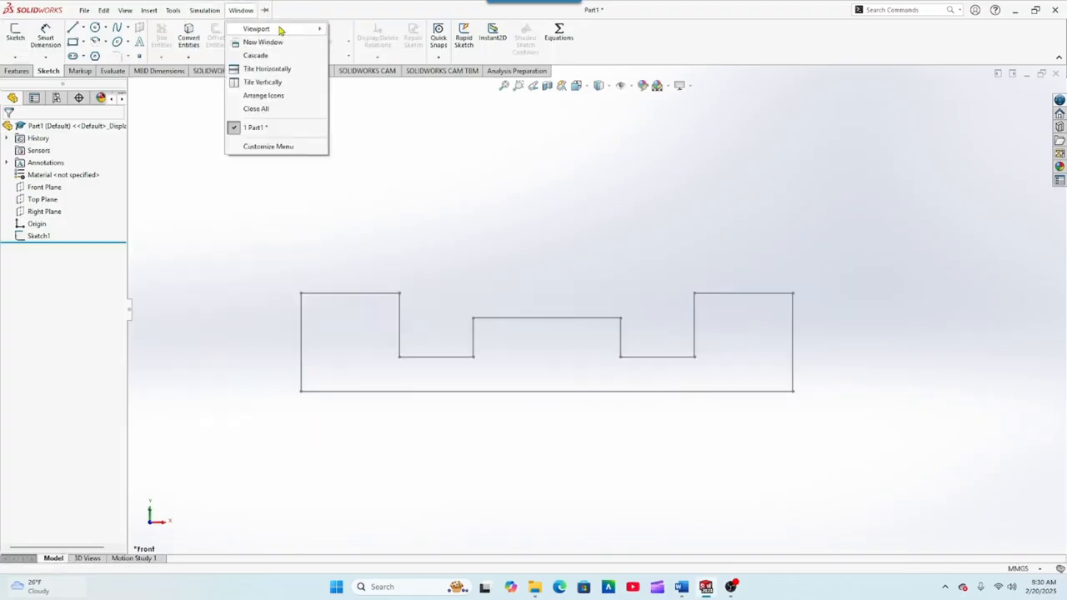
click(348, 19)
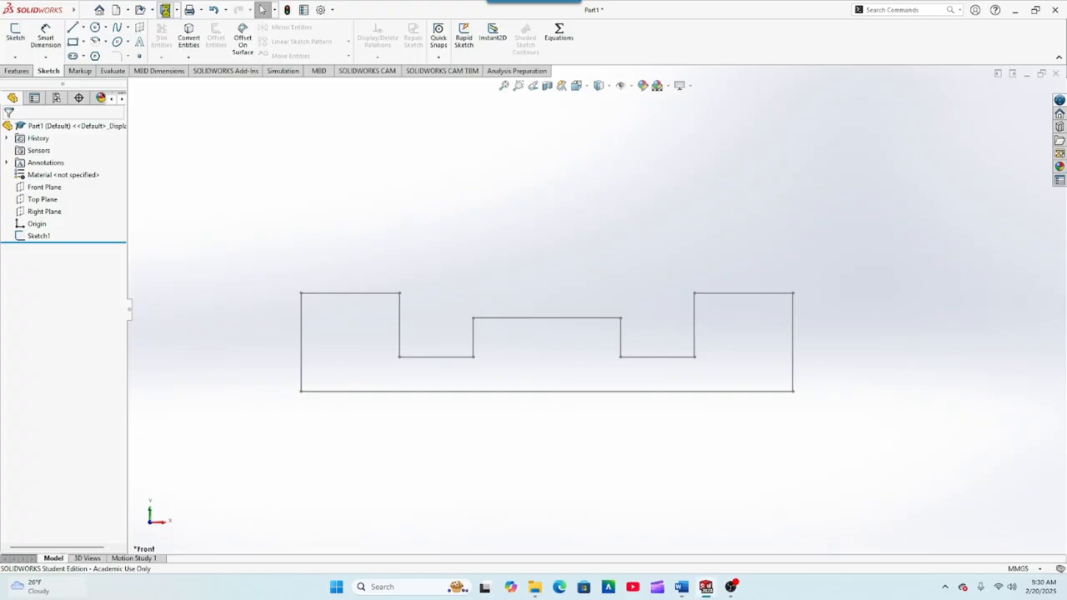
click(167, 11)
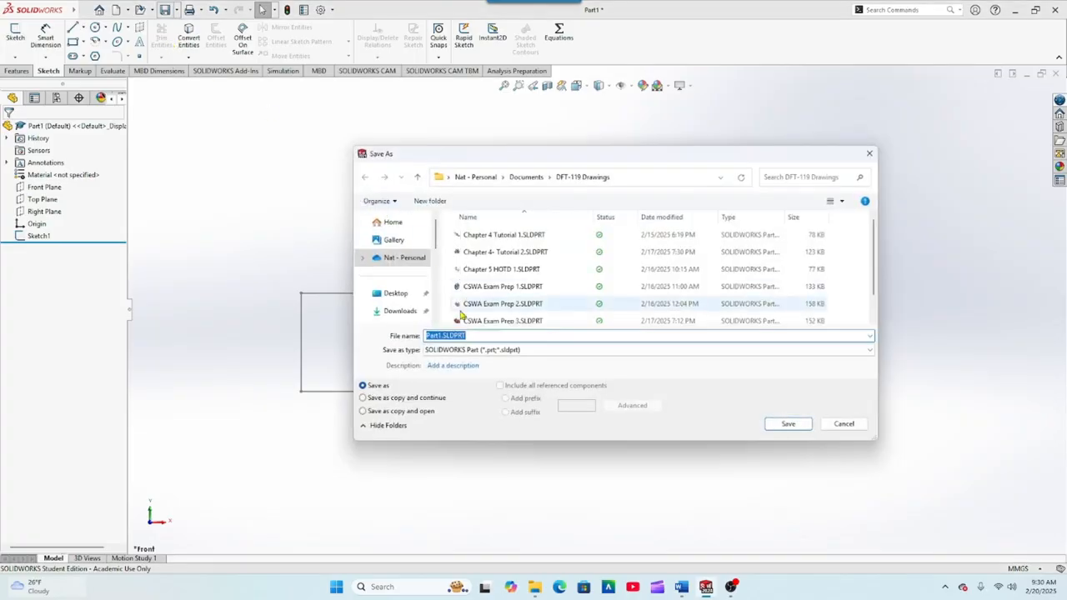
text(Ch)
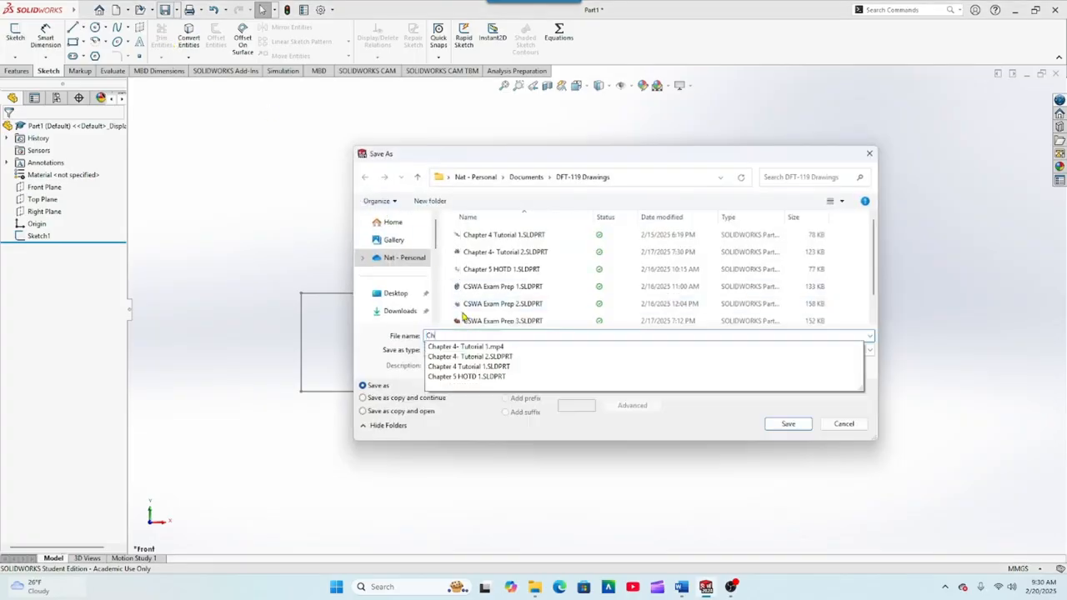
text(apter-)
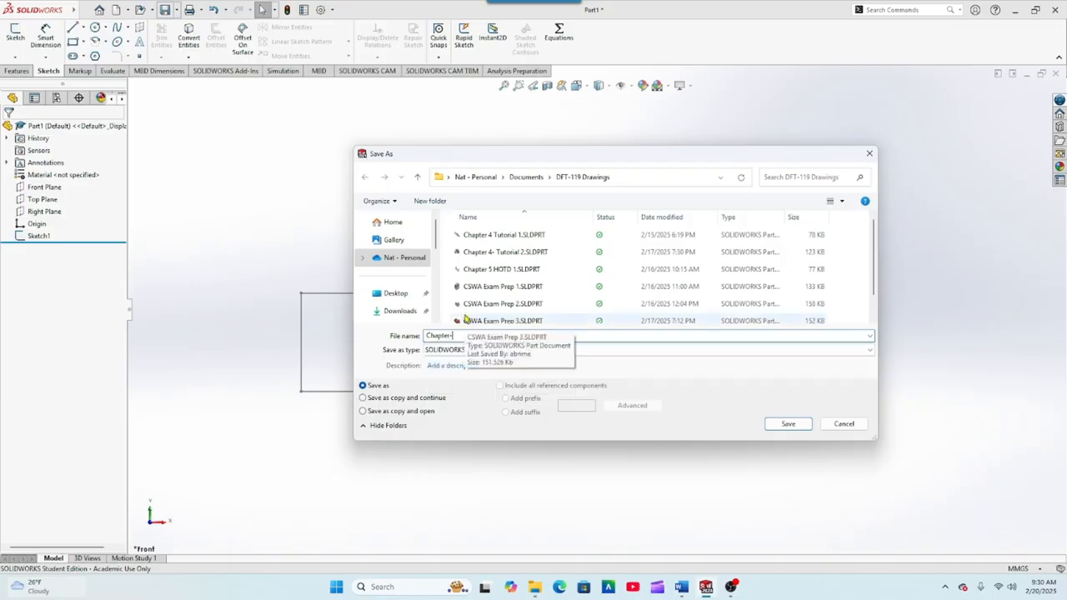
text(Tutoria)
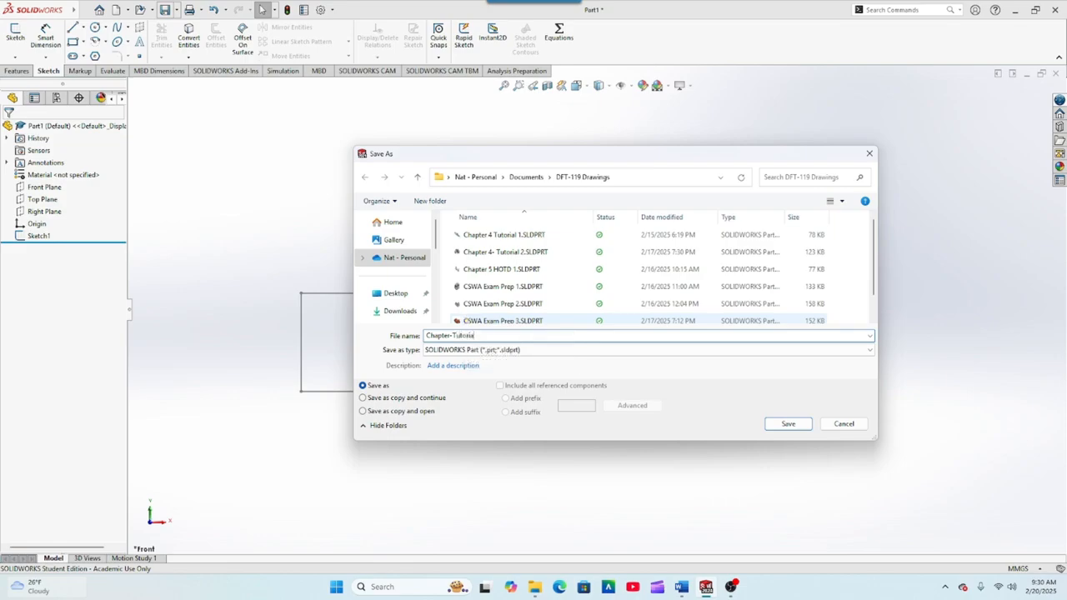
text(l 1)
key(Return)
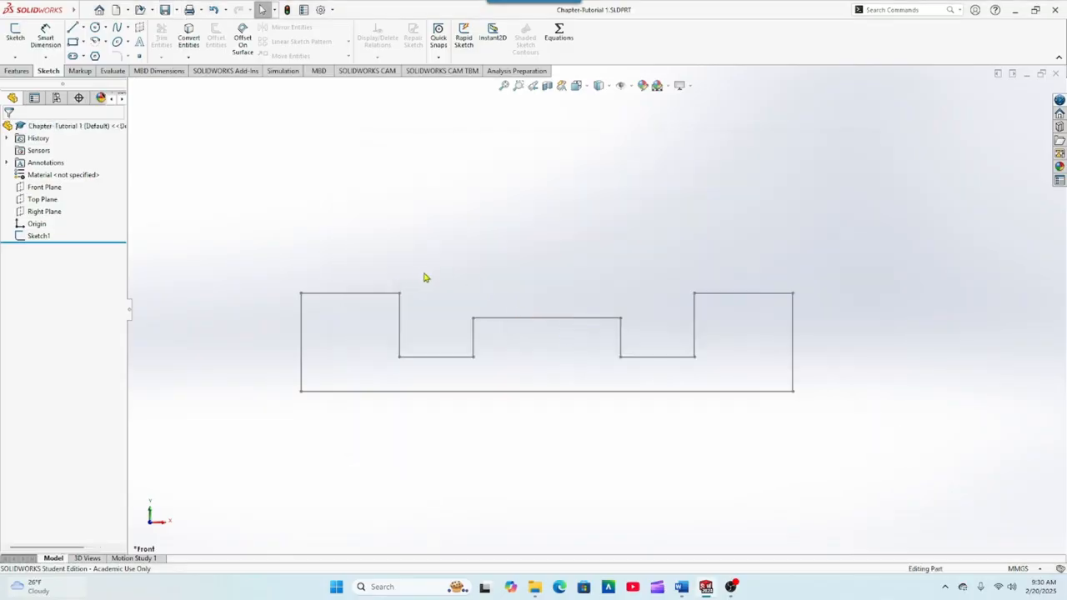